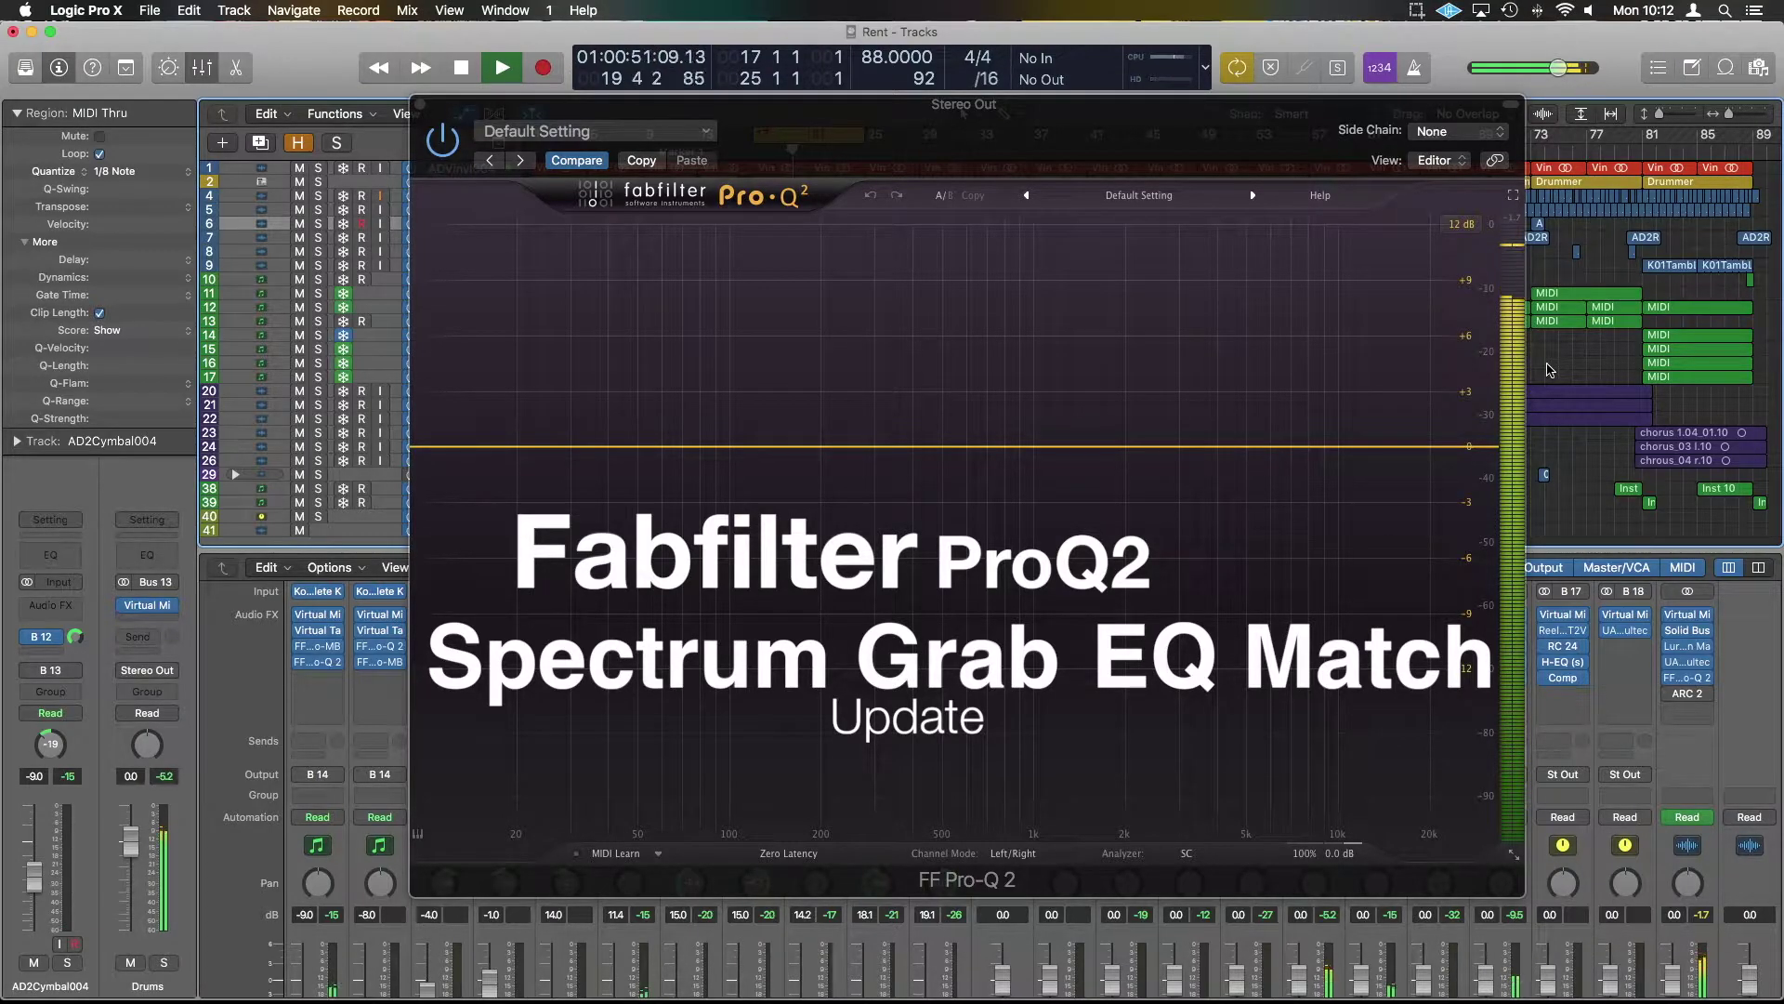
# Step: Stop the song's playback, leaving the flat Pro-Q 2 Default Setting window open
pyautogui.press('space')
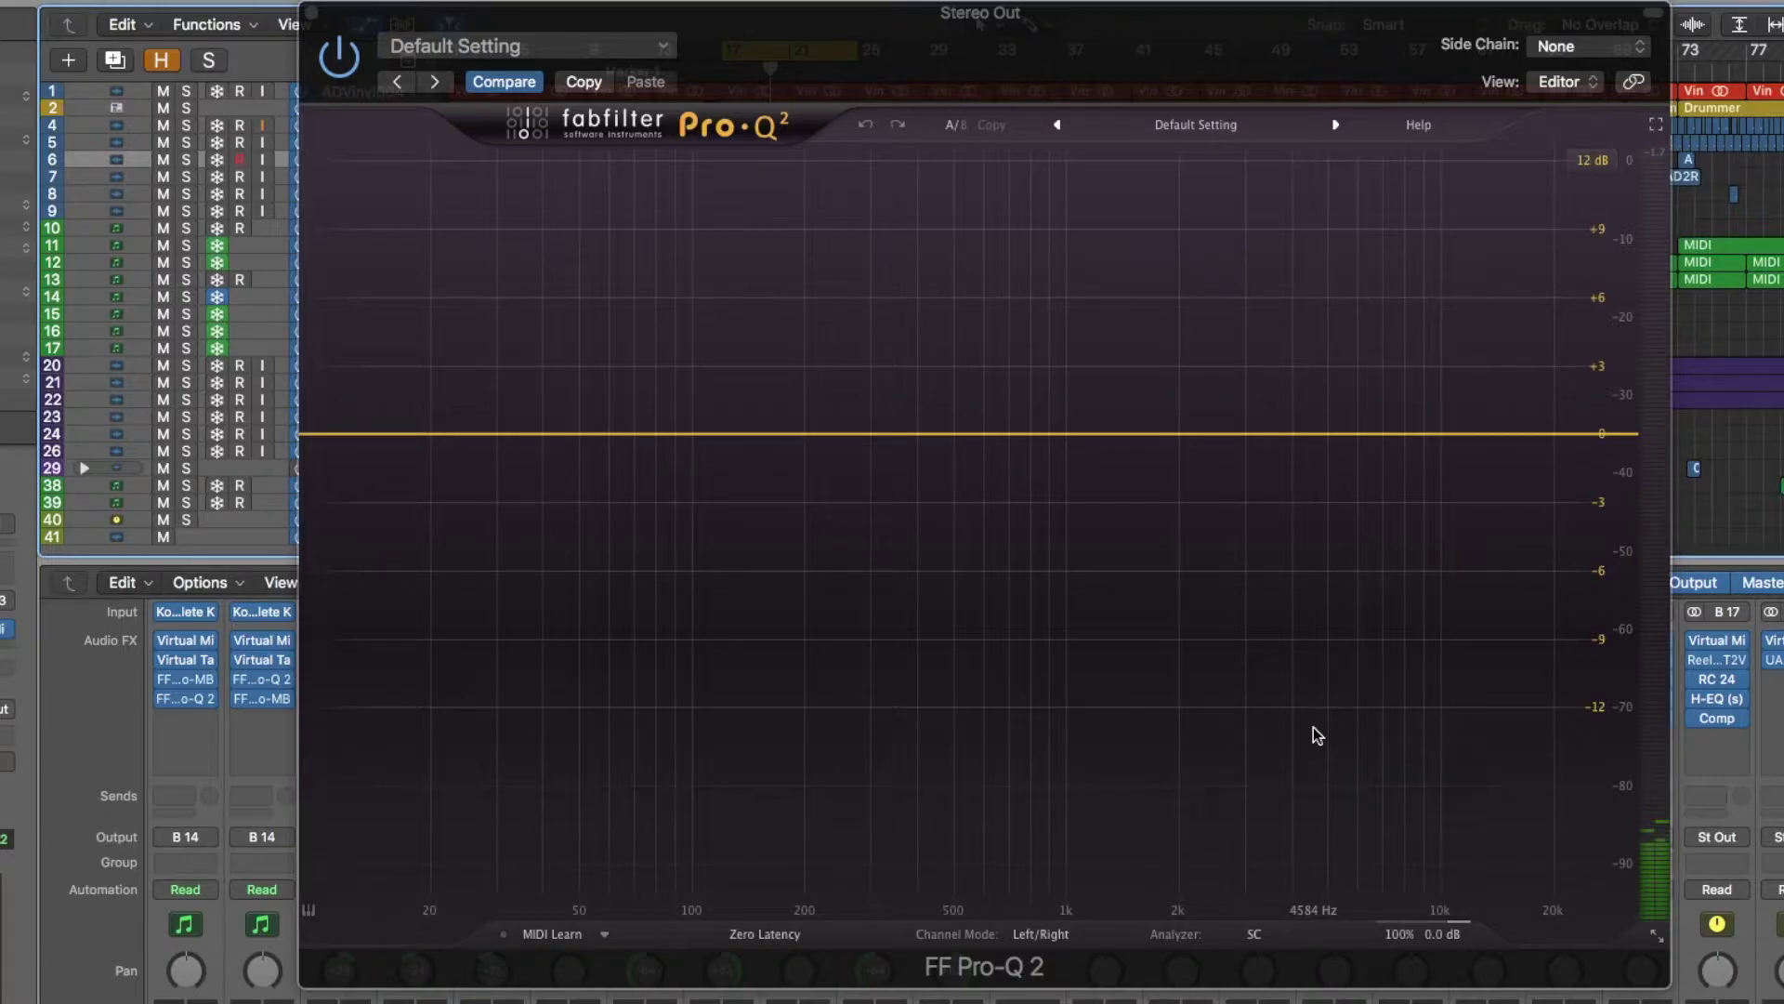
# Step: Switch Pro-Q 2's analyzer from the side-chain (SC) spectrum to the Post spectrum only
pyautogui.click(1253, 934)
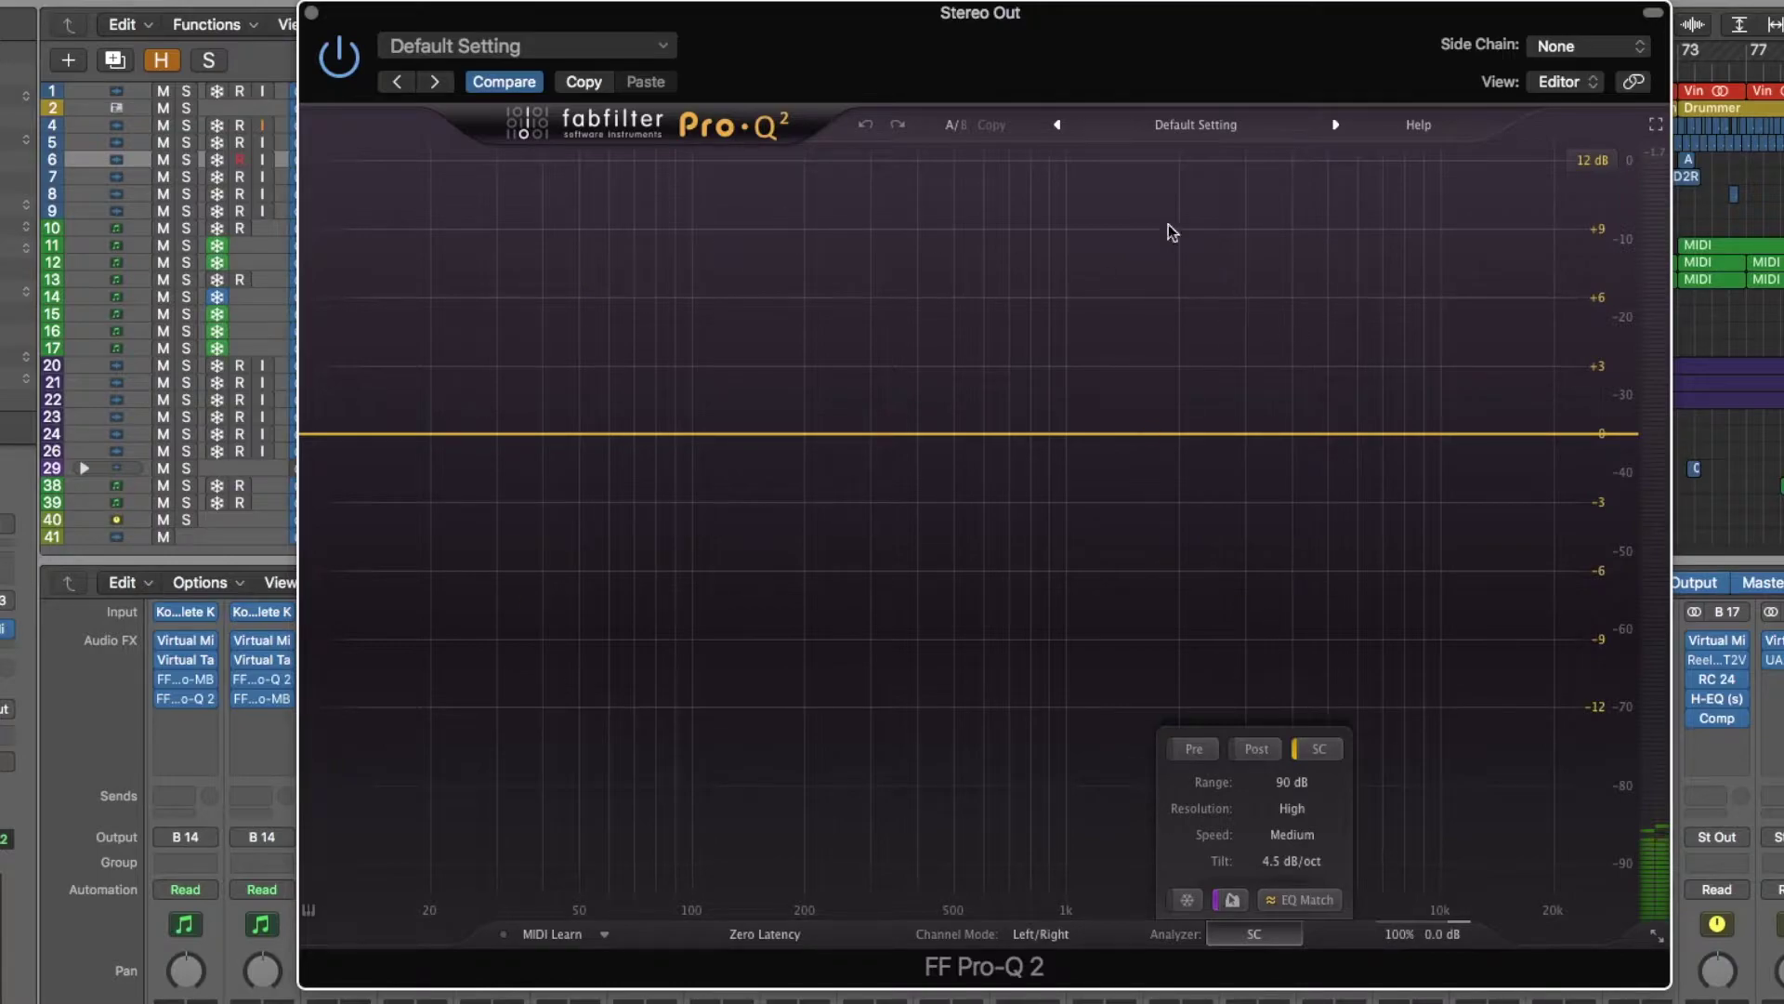
pyautogui.click(1323, 751)
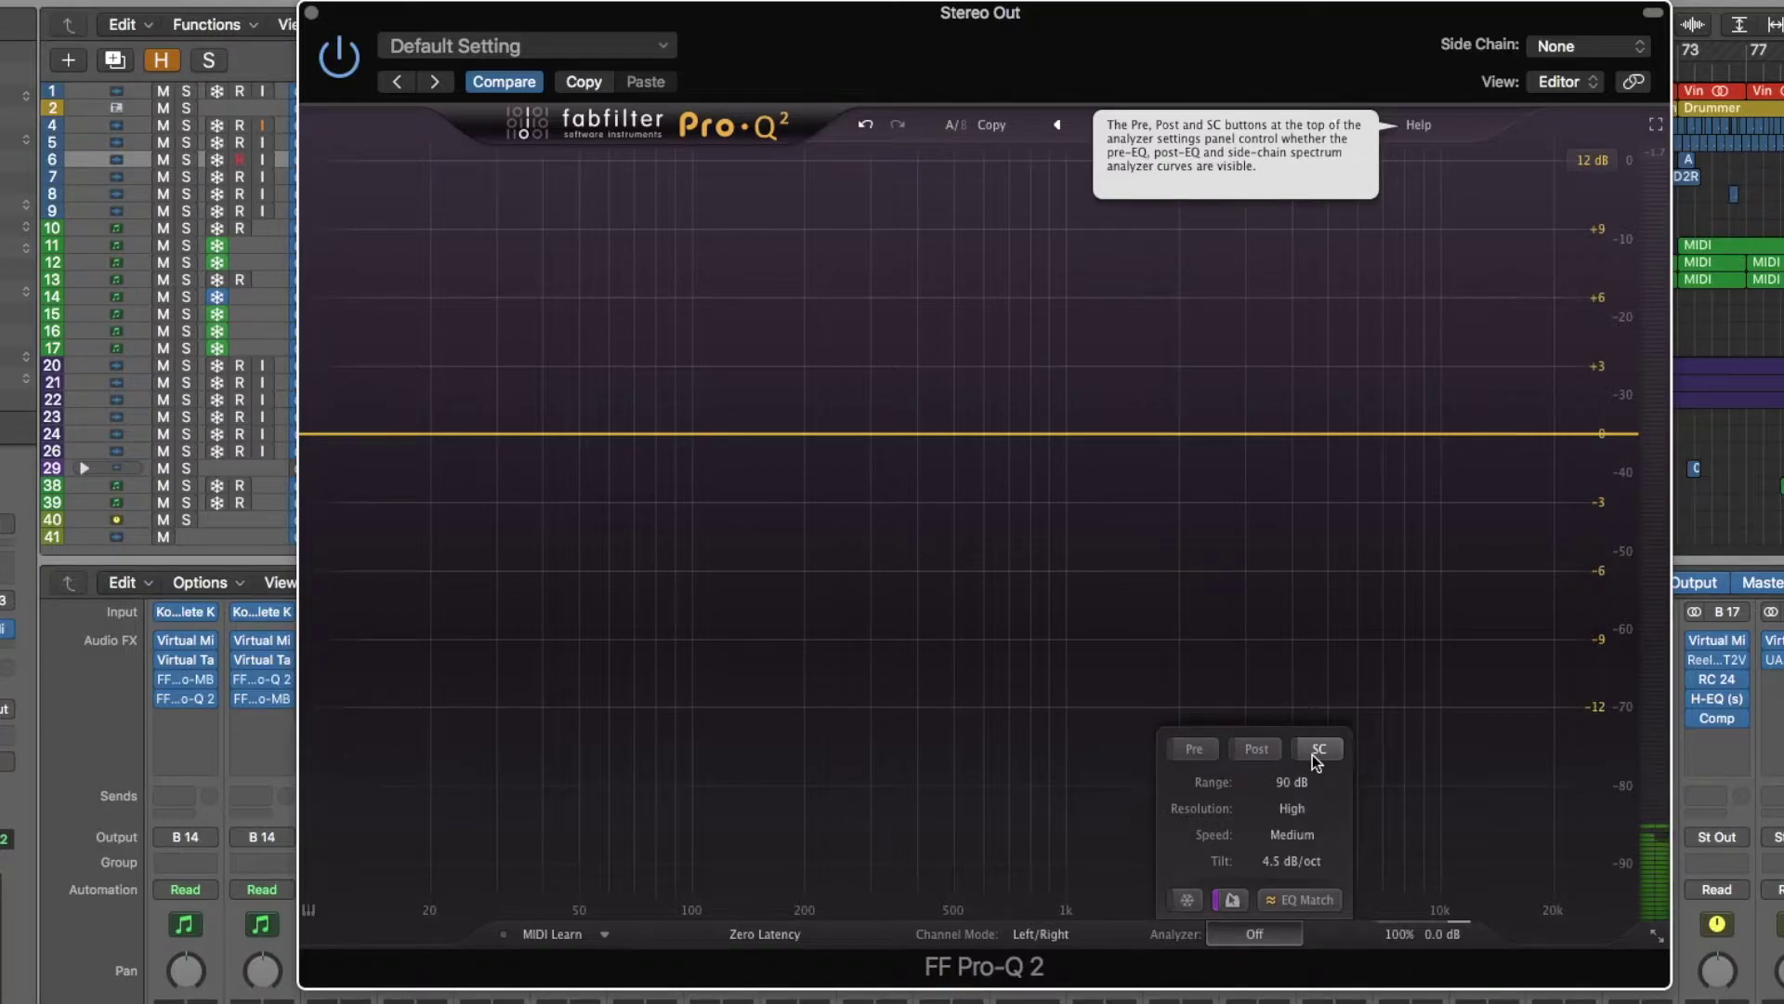
pyautogui.click(1256, 748)
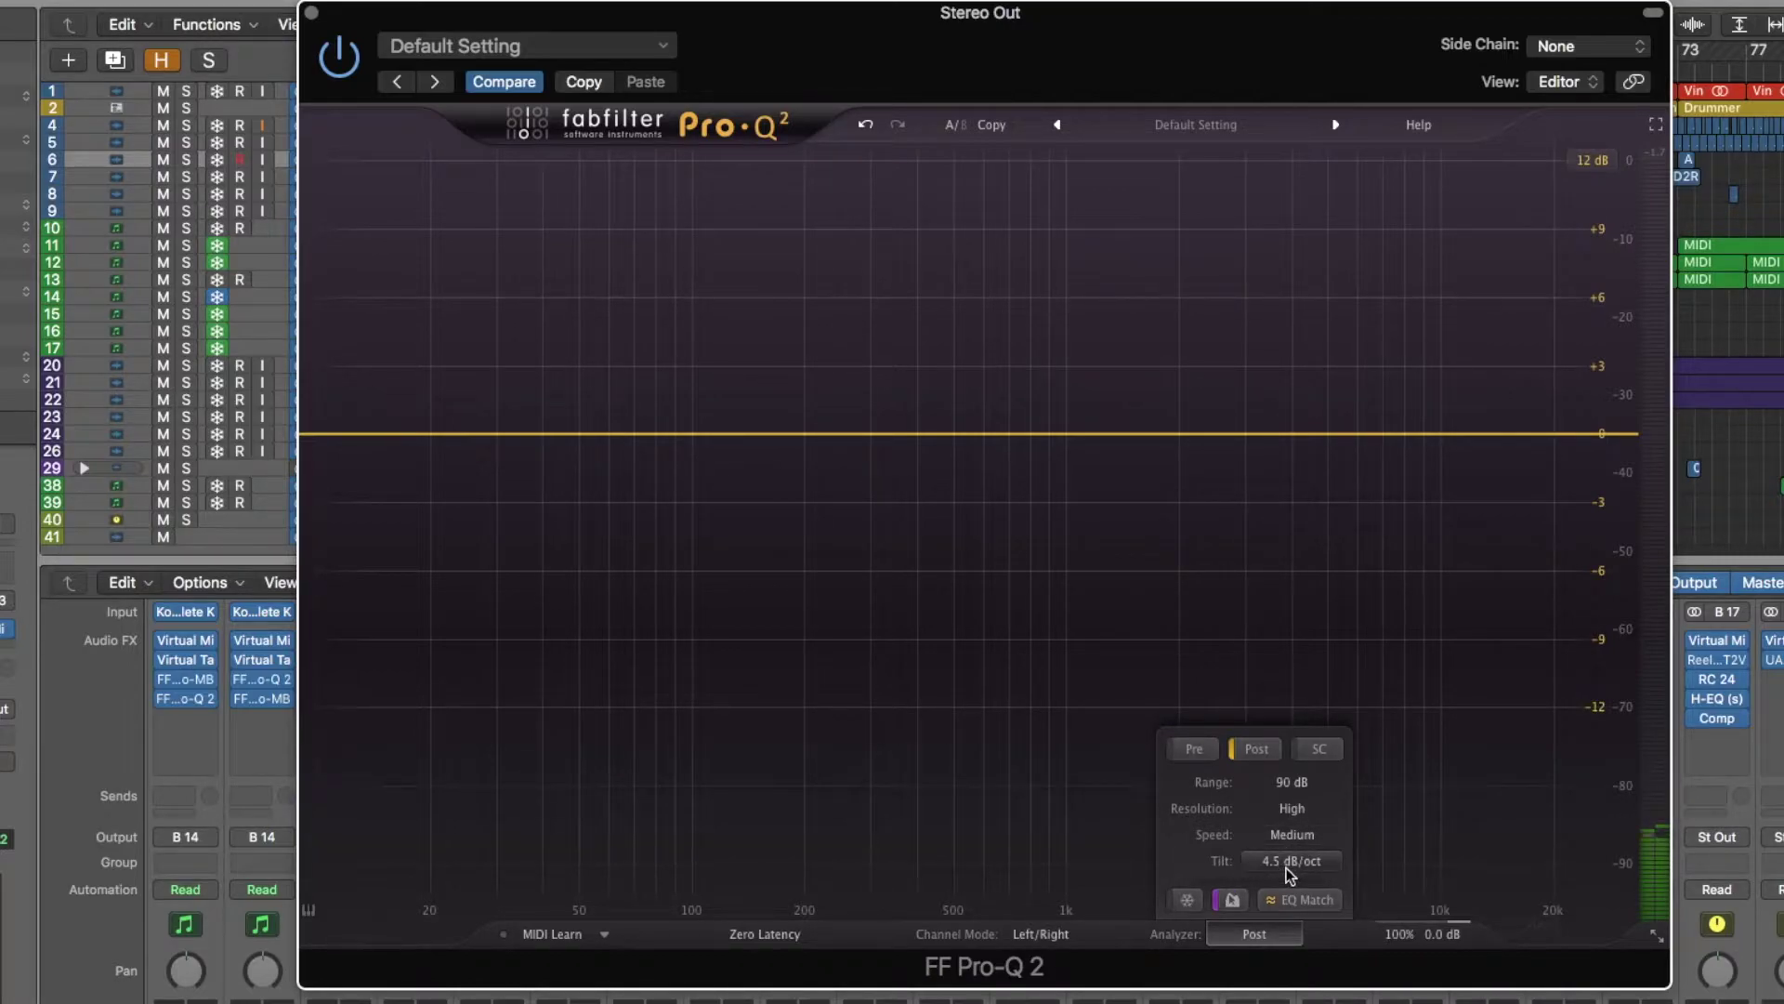
pyautogui.moveTo(1290, 873)
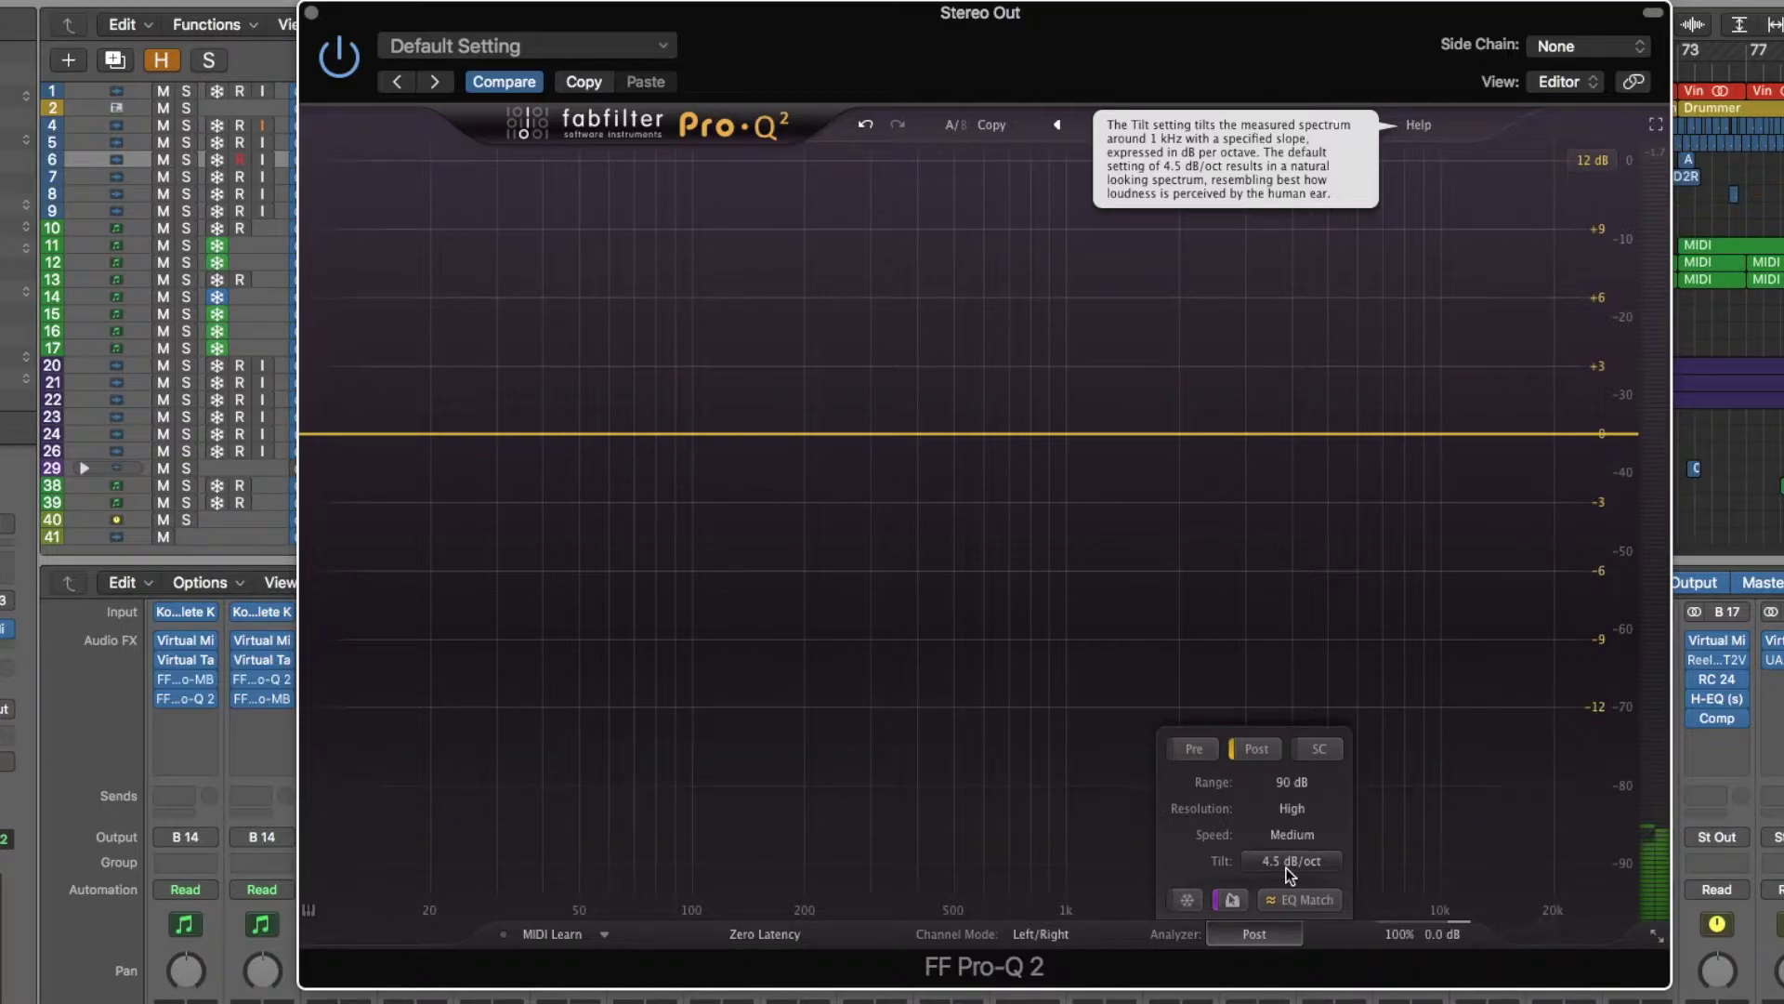
pyautogui.click(1287, 864)
pyautogui.click(1297, 891)
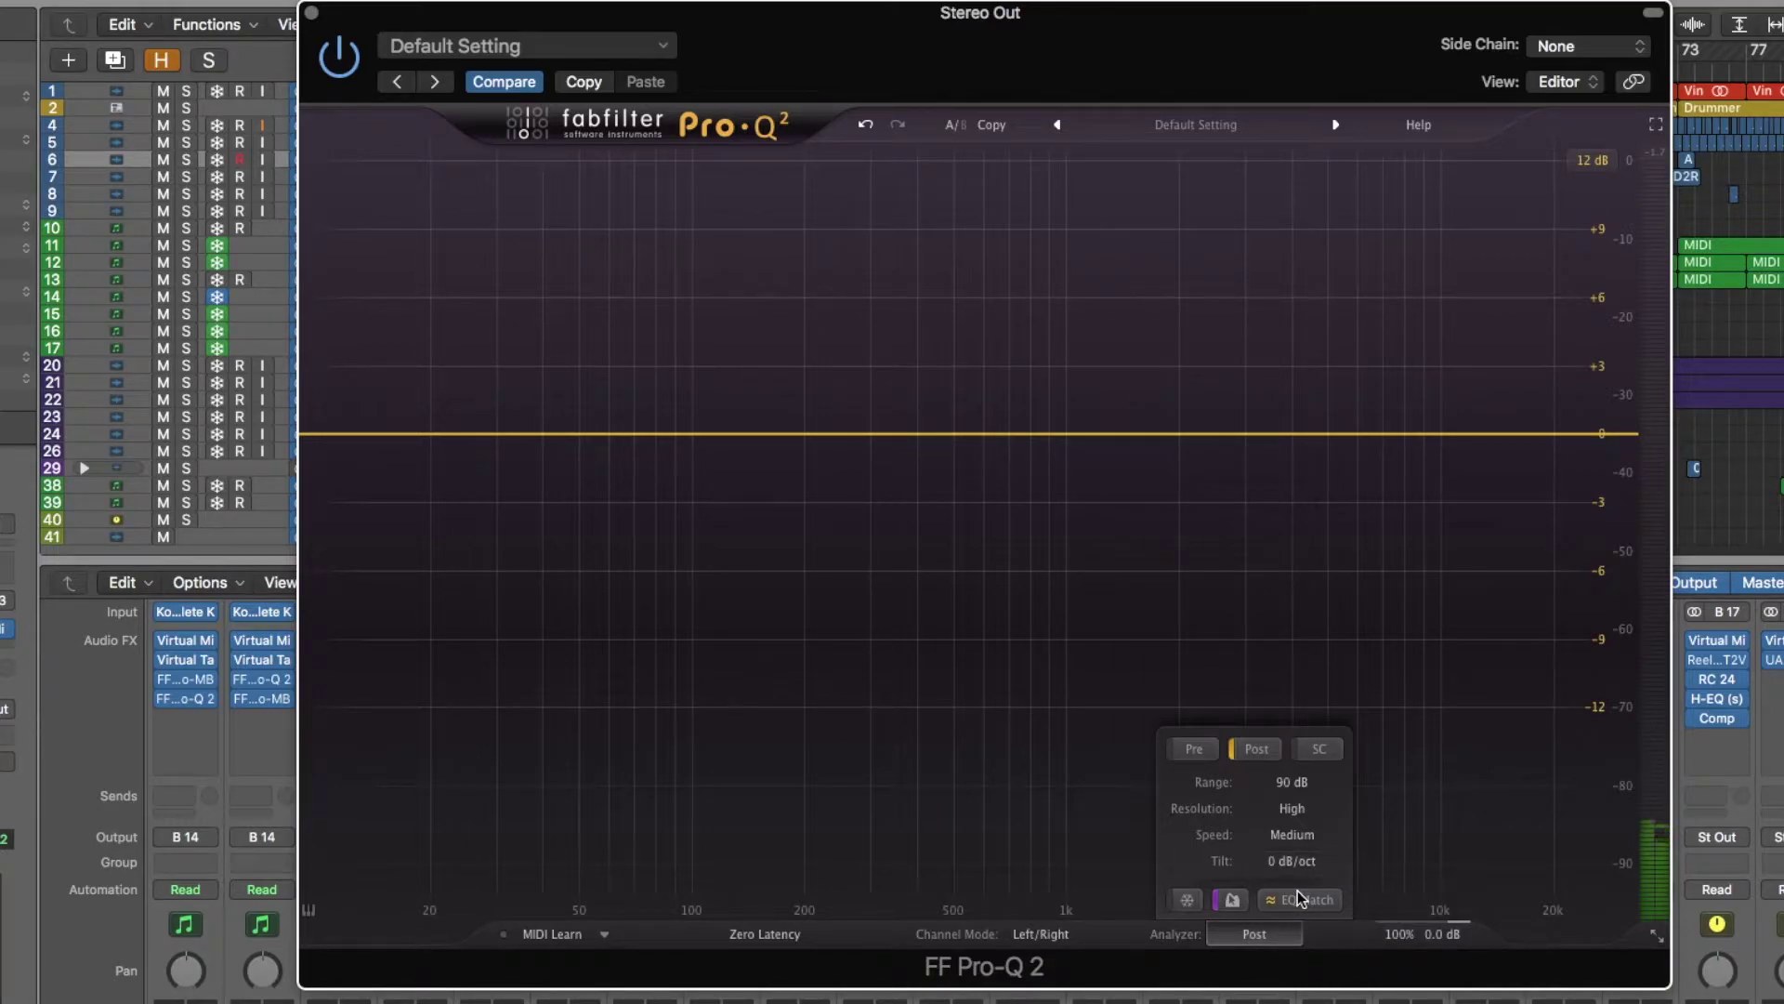
pyautogui.click(1291, 861)
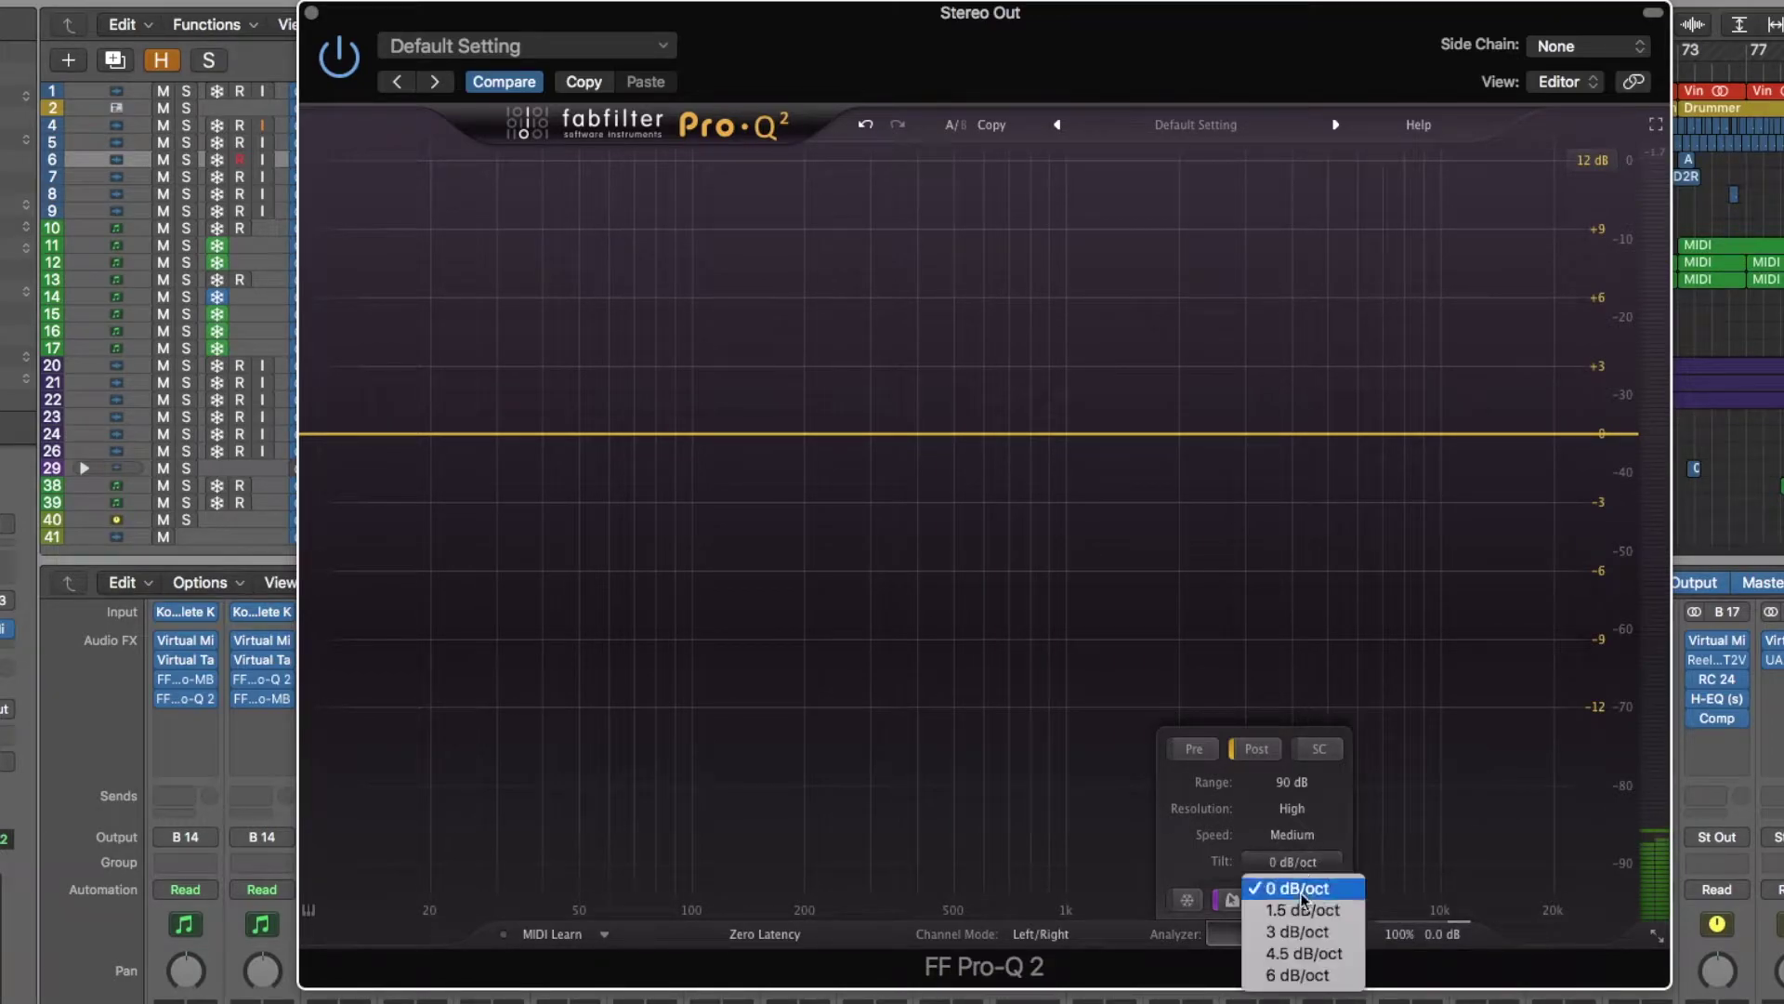
pyautogui.click(1306, 954)
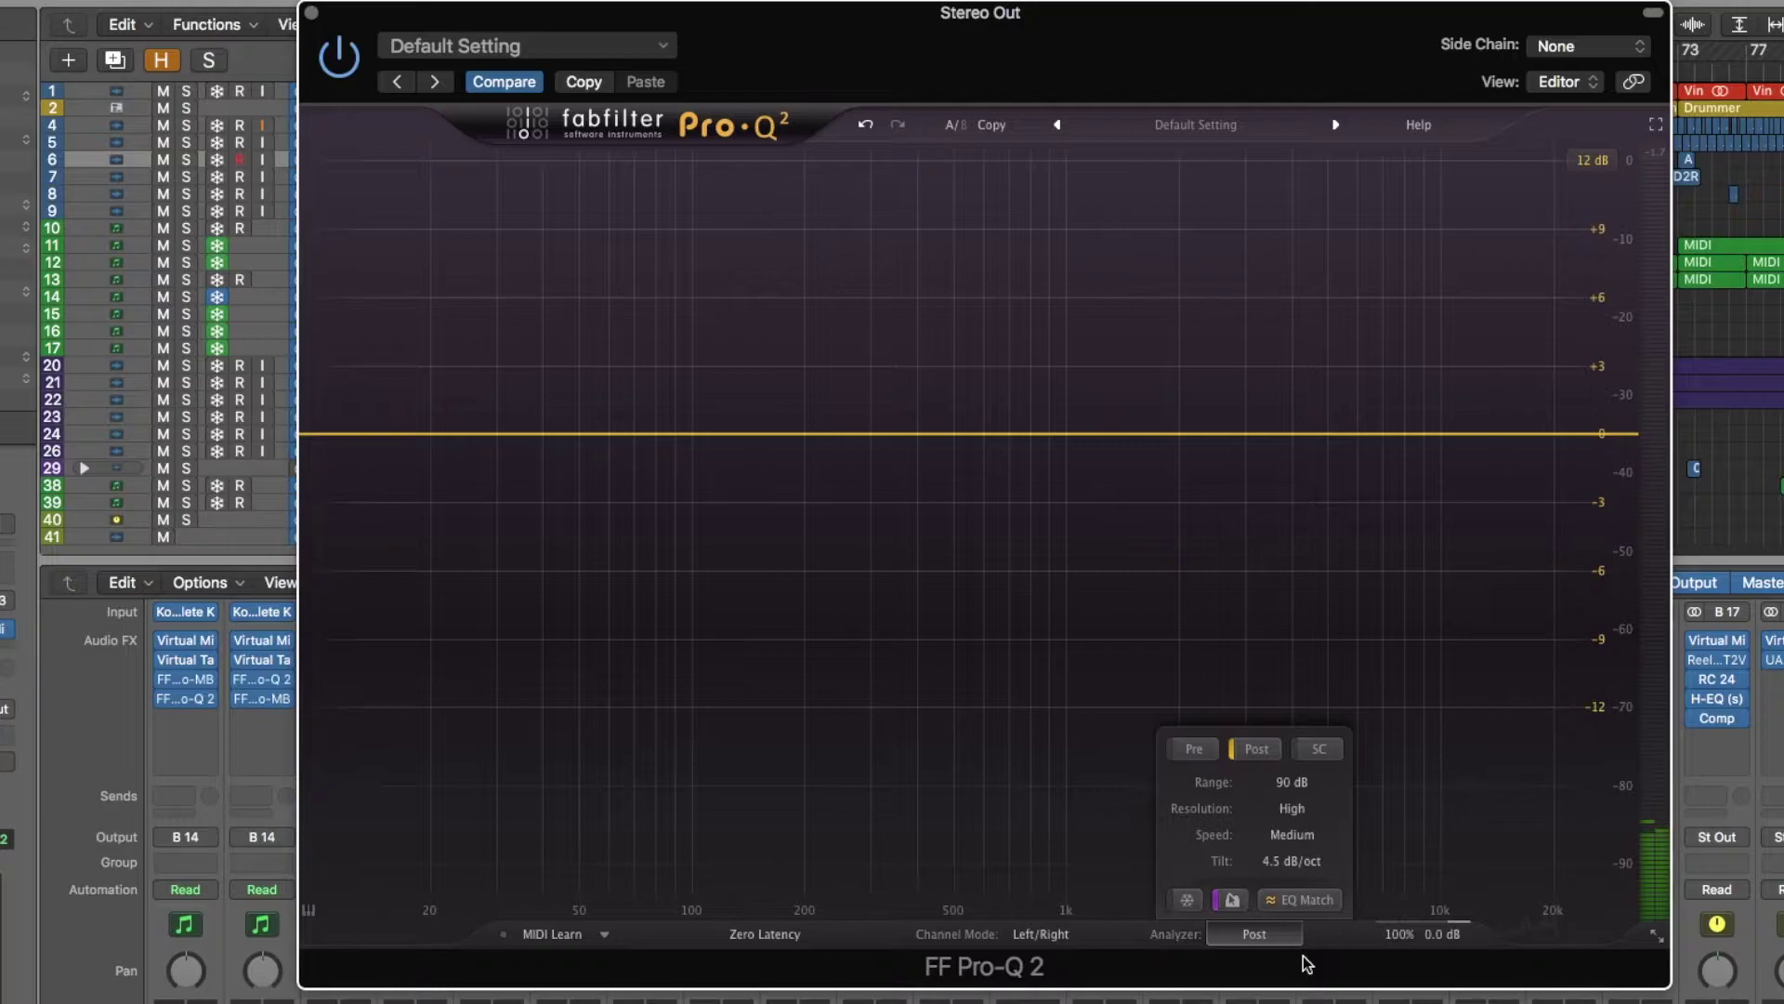
pyautogui.click(1302, 816)
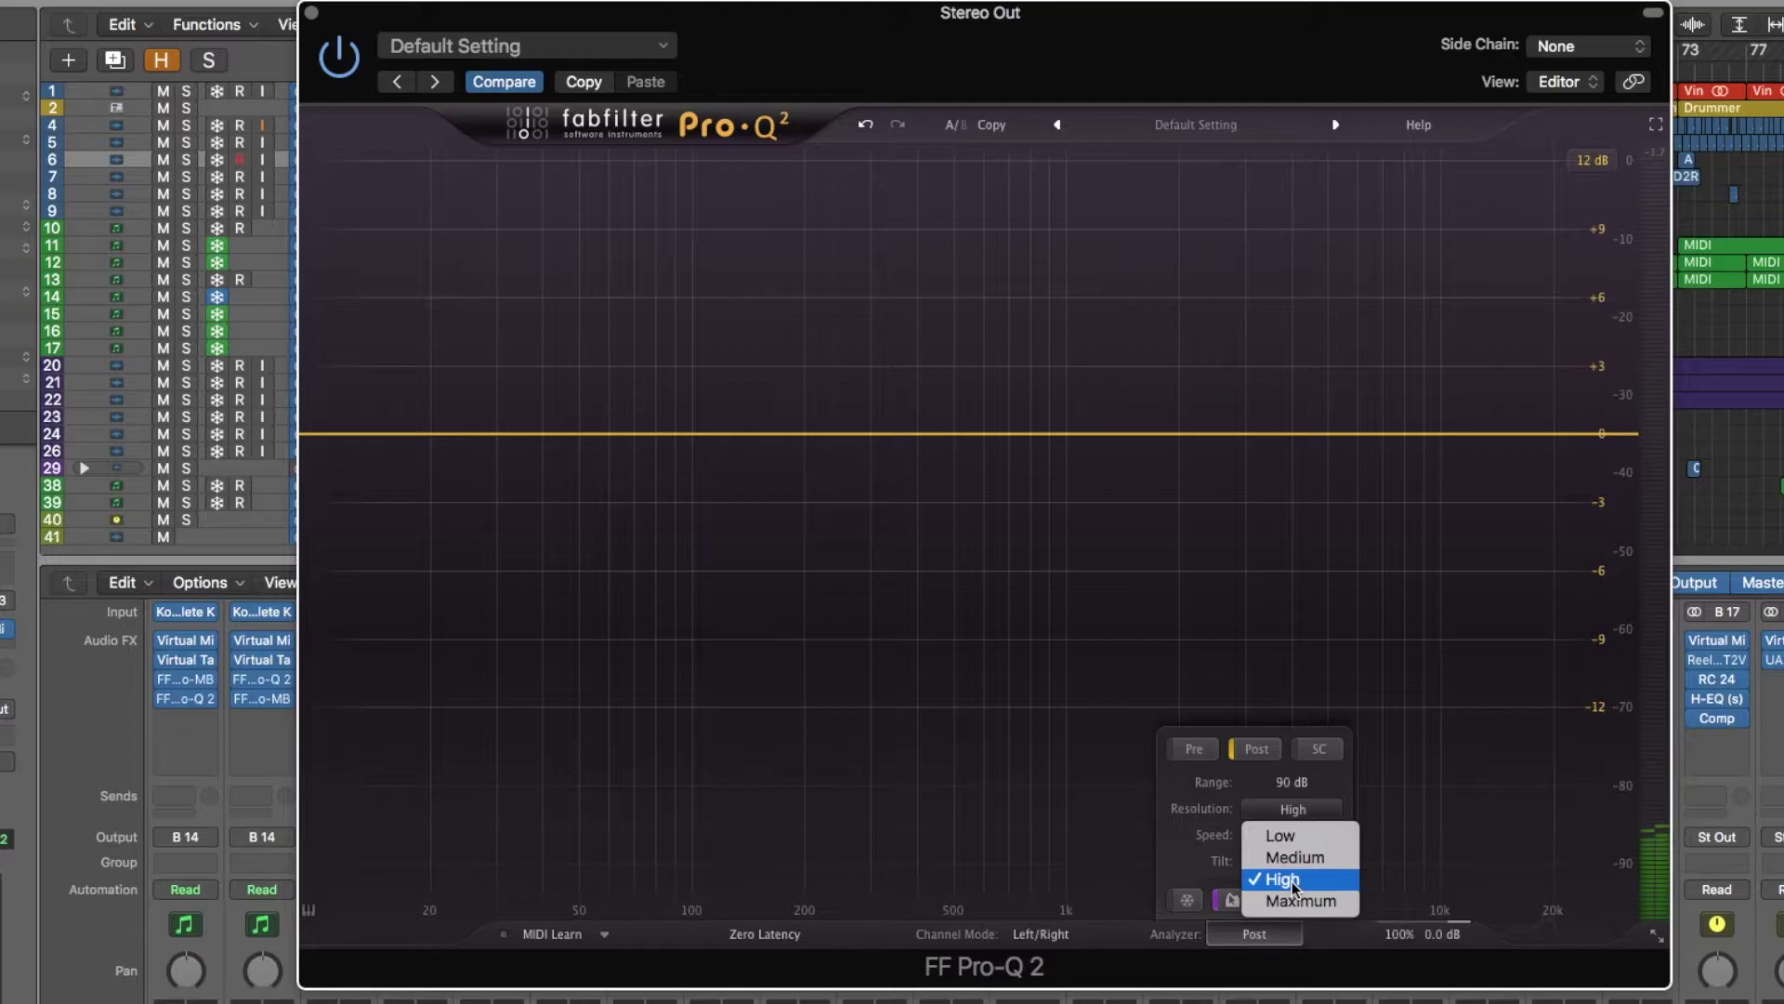
pyautogui.click(1295, 878)
pyautogui.click(1294, 839)
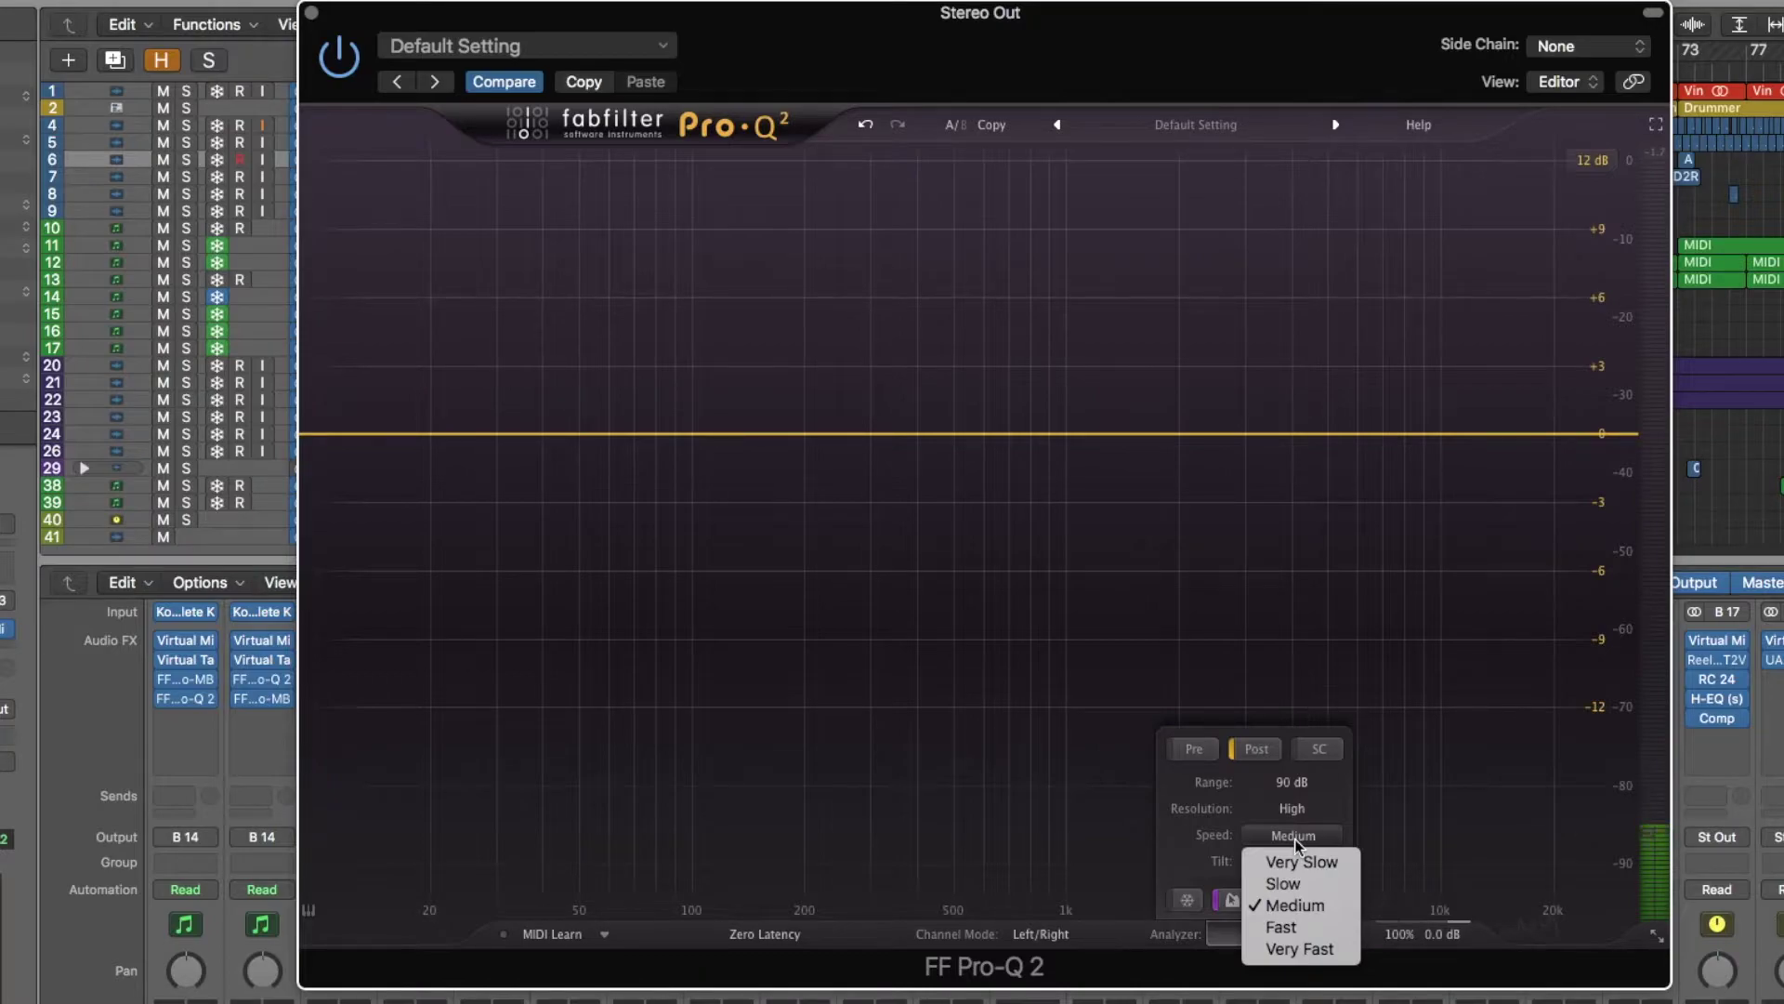
pyautogui.click(1285, 905)
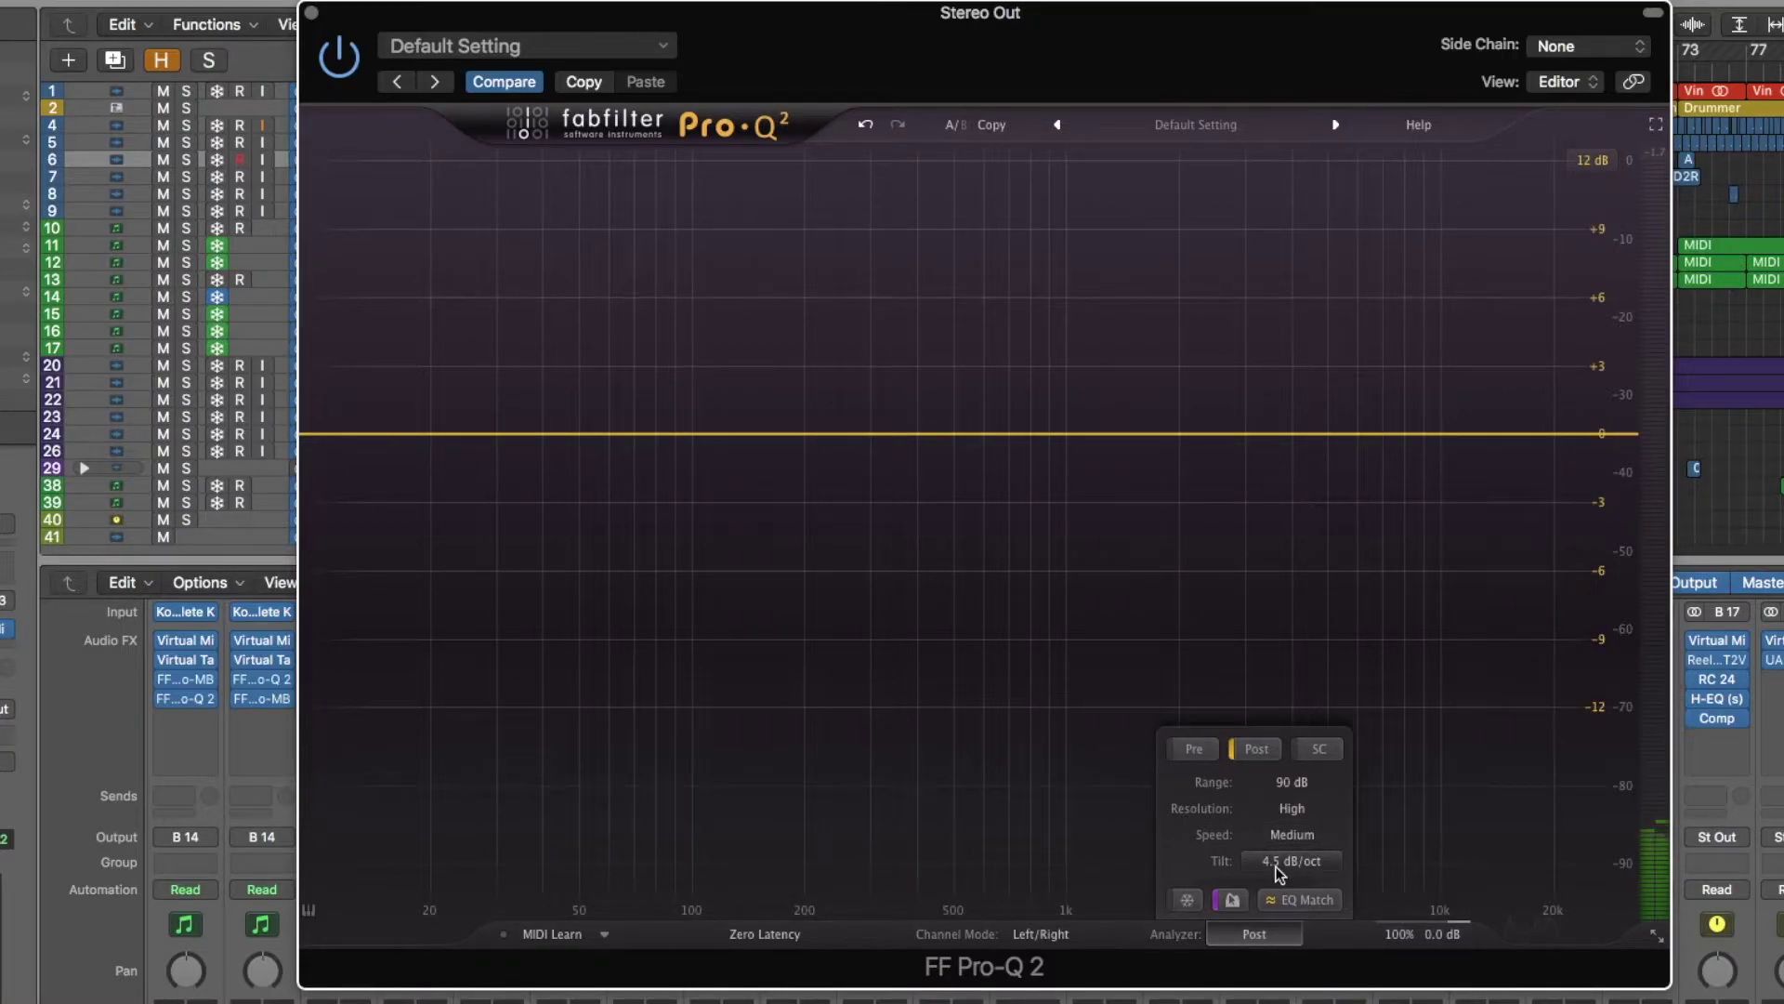
# Step: Play the song briefly to view the post-EQ spectrum, then stop it
pyautogui.moveTo(1280, 872)
pyautogui.press('space')
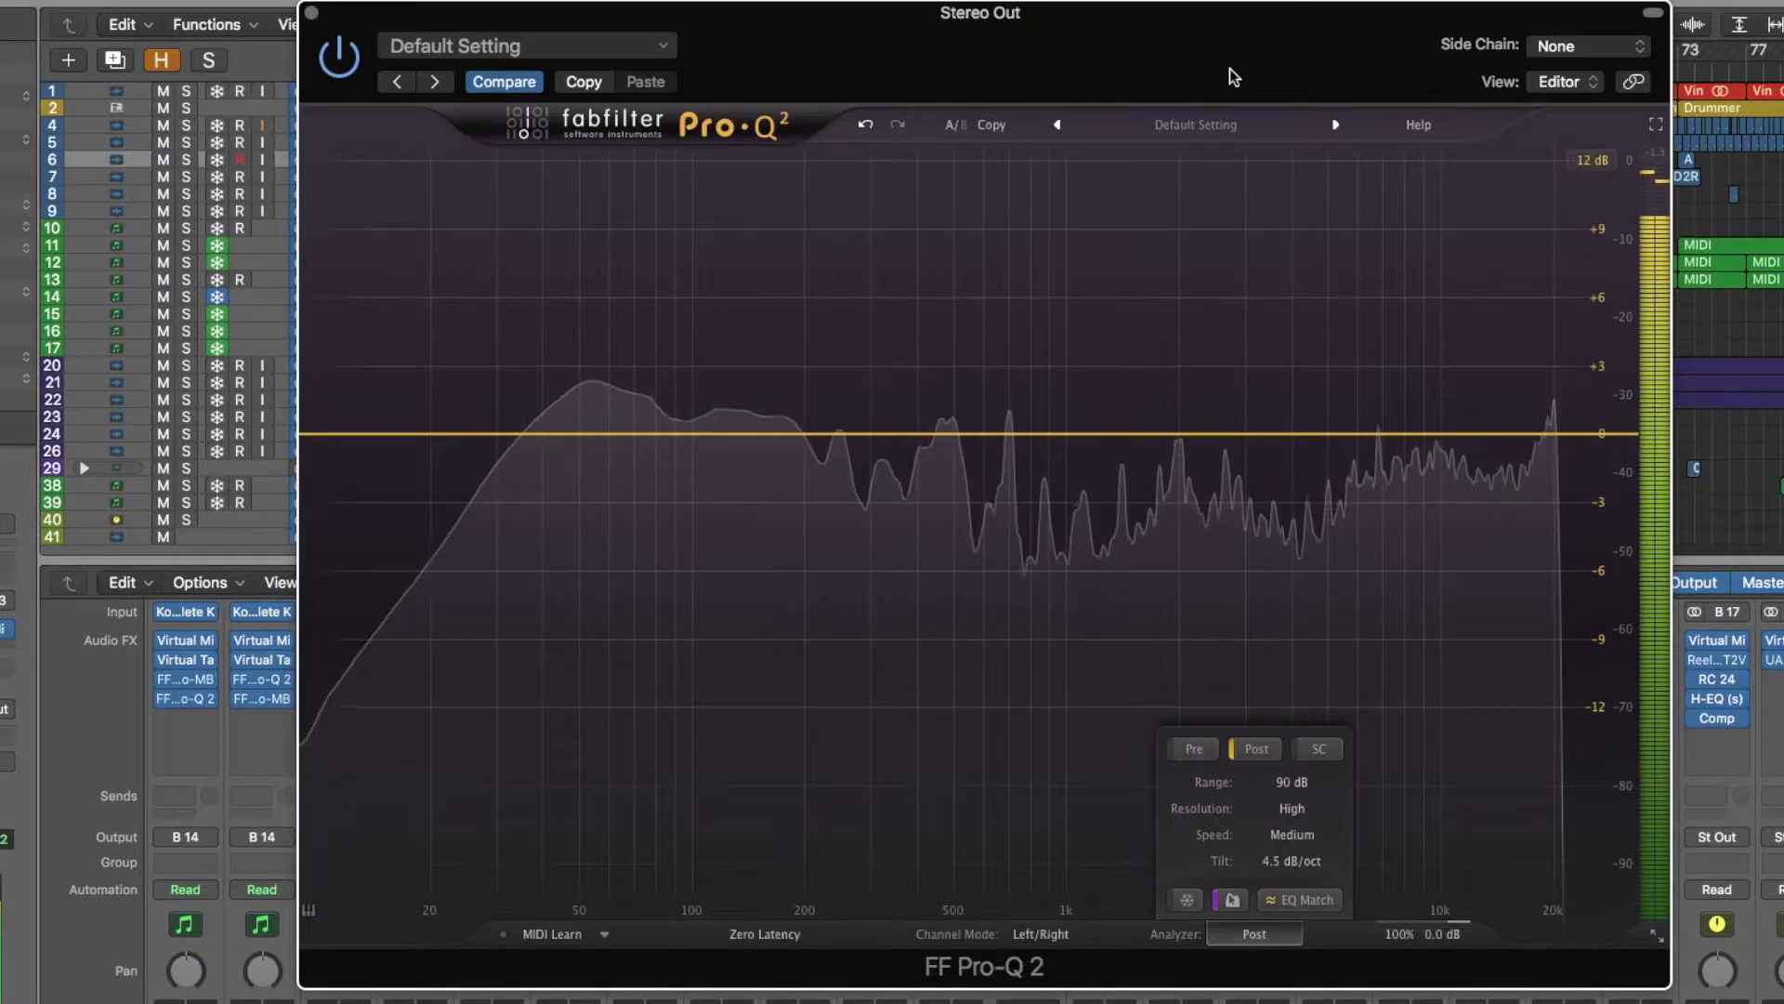
pyautogui.press('space')
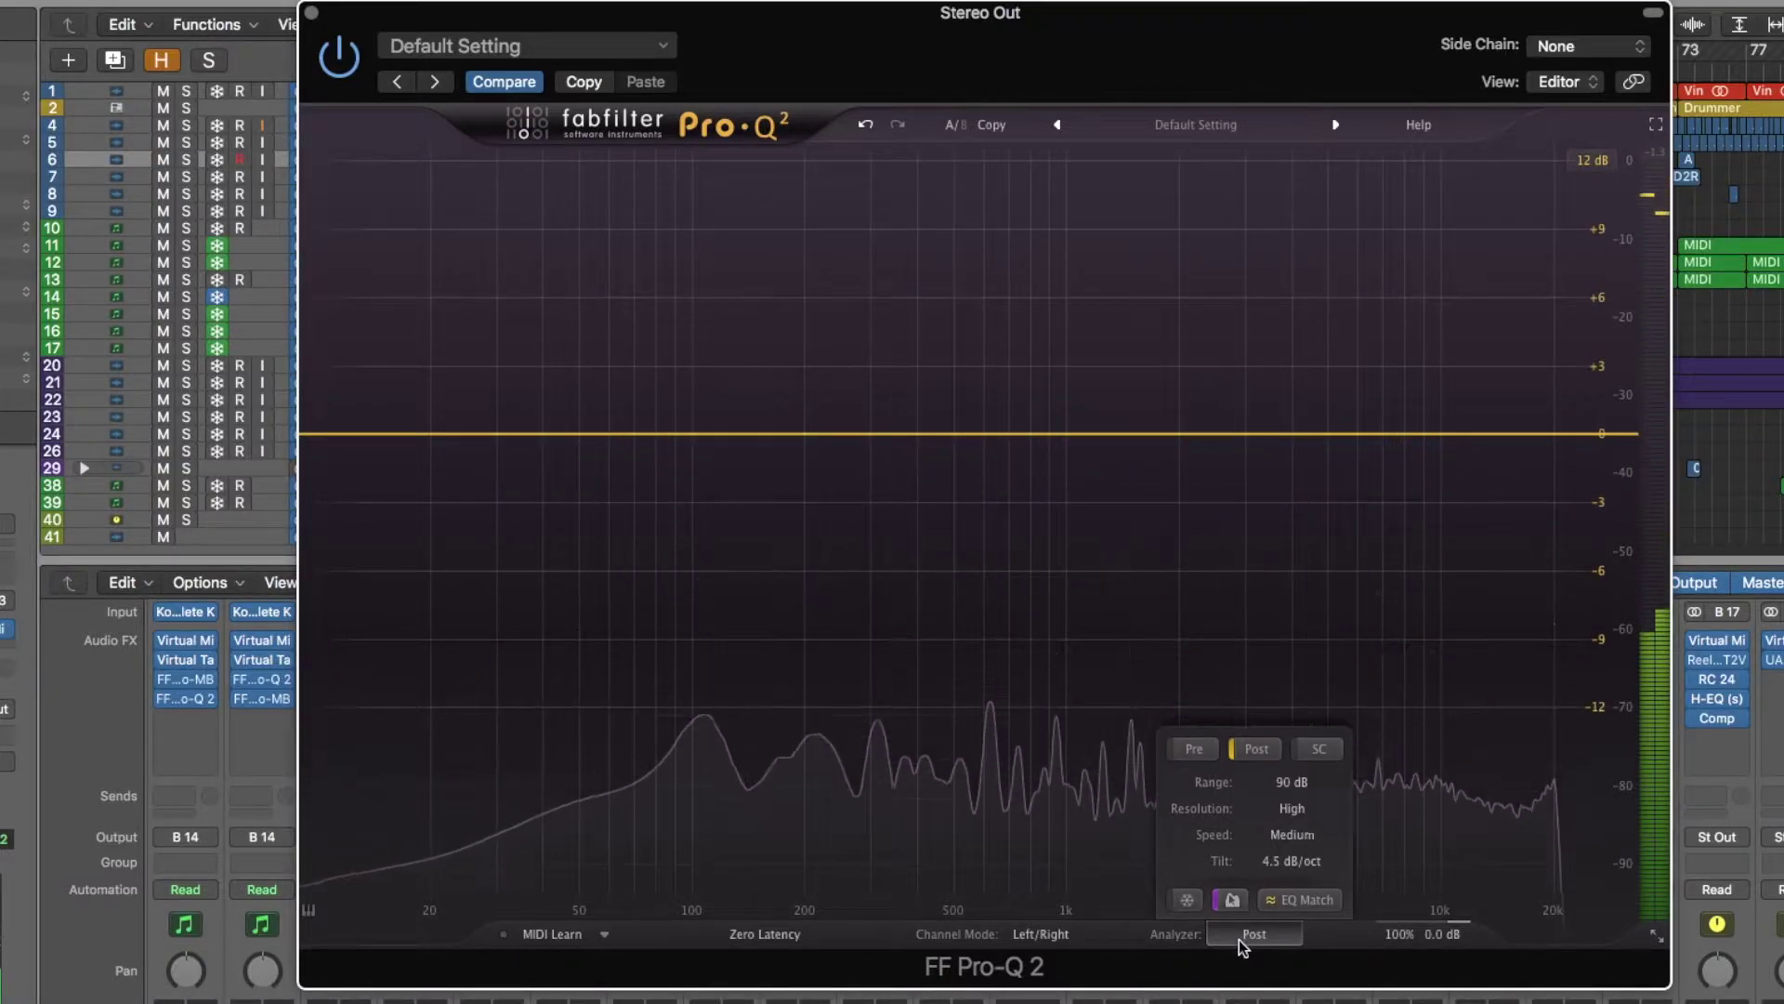
pyautogui.moveTo(1240, 935)
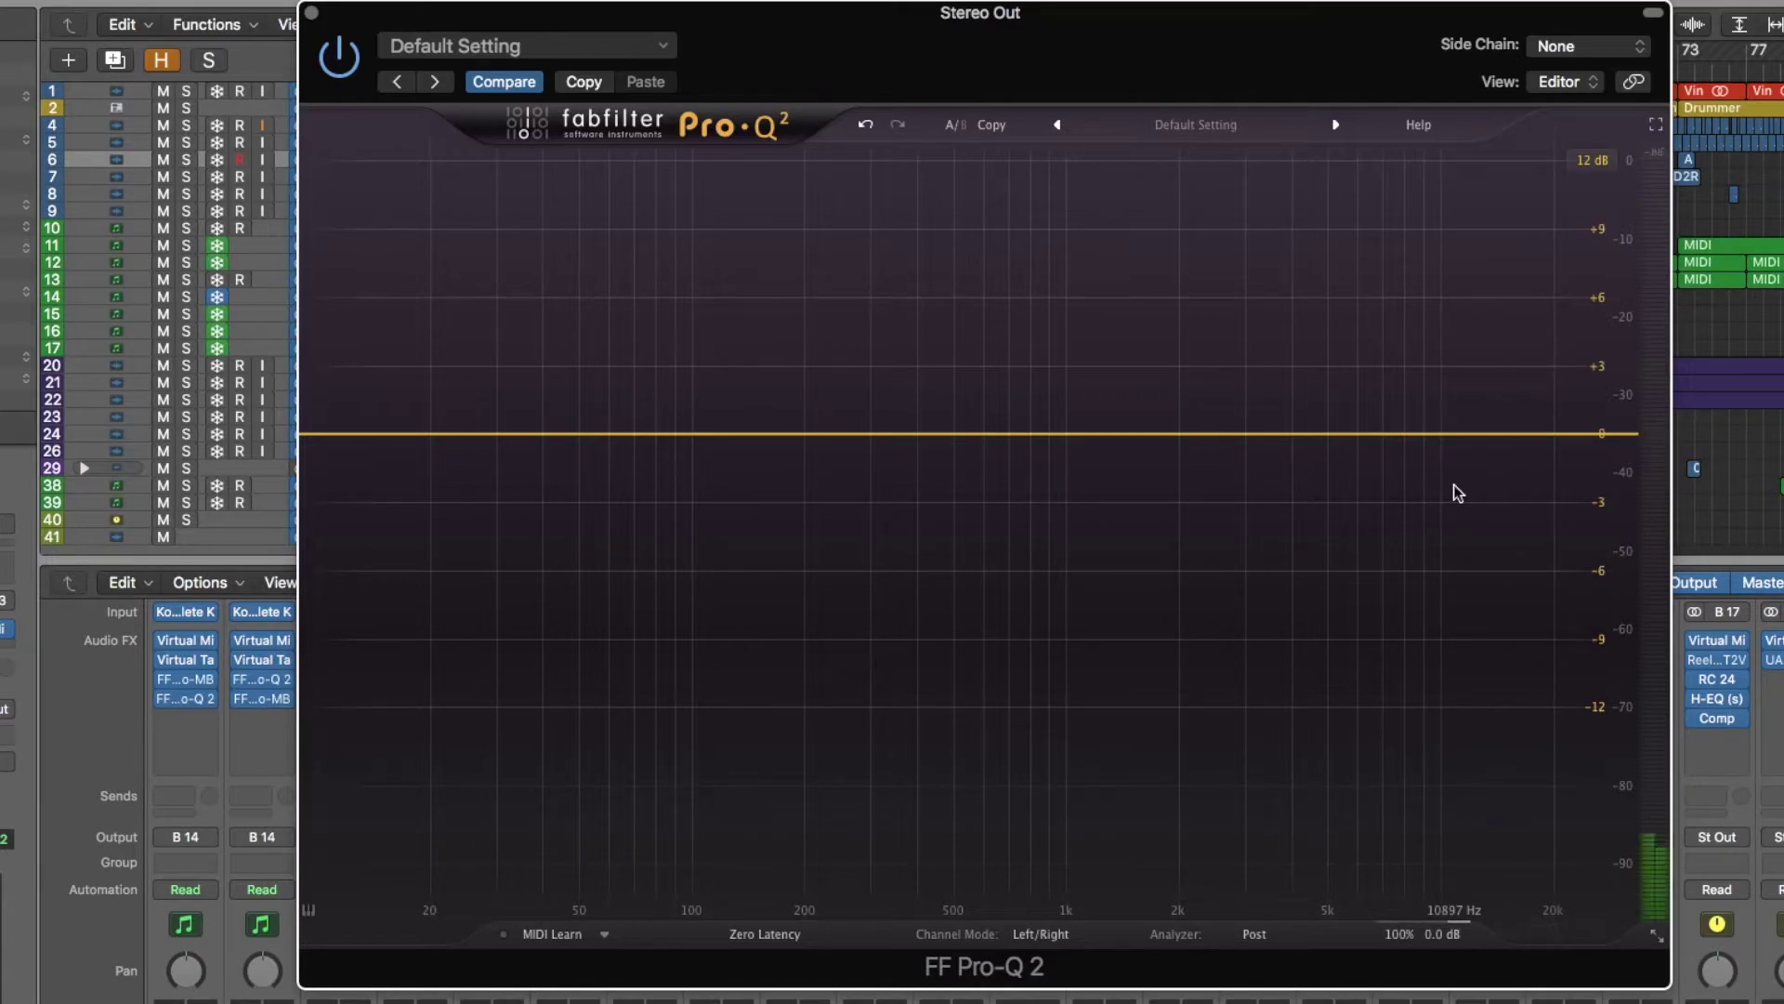
# Step: Start playback and use Spectrum Grab to hold the spectrum peaking near 12.5 kHz
pyautogui.press('space')
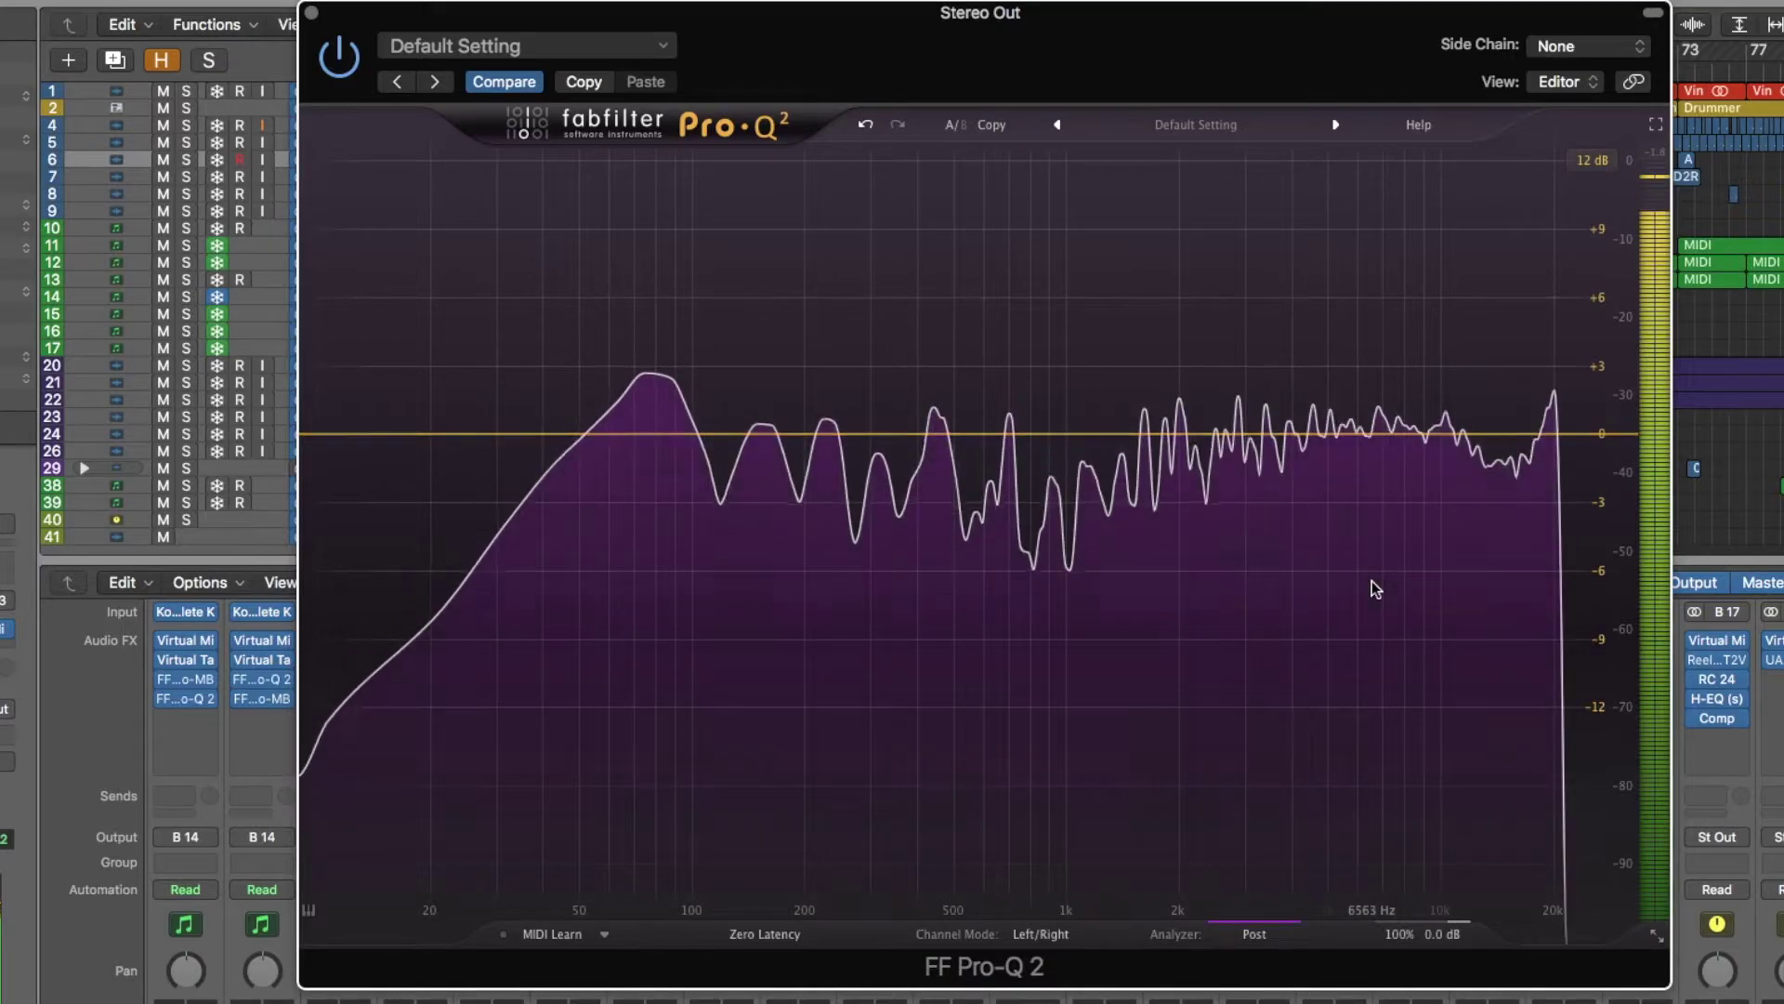
pyautogui.click(1372, 582)
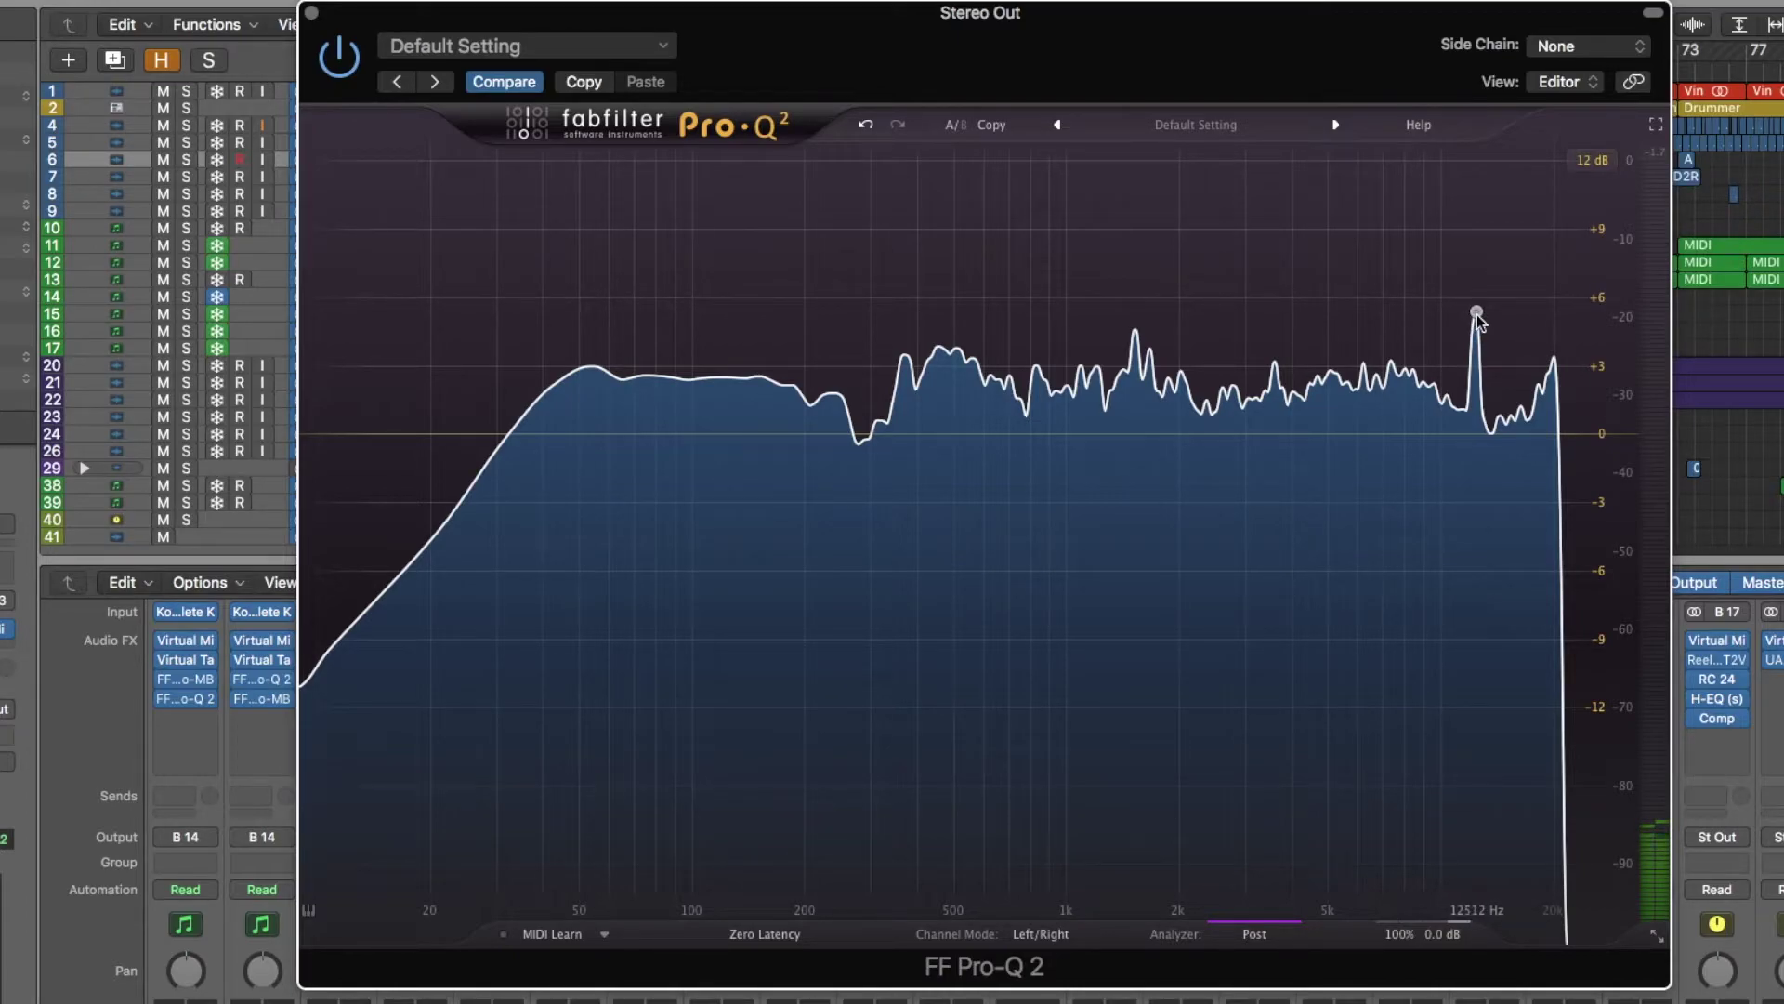
# Step: Pull the 12.5 kHz peak into a notch at 12512 Hz, −7.06 dB, Q about 36.25
pyautogui.moveTo(1477, 315); pyautogui.dragTo(1479, 375)
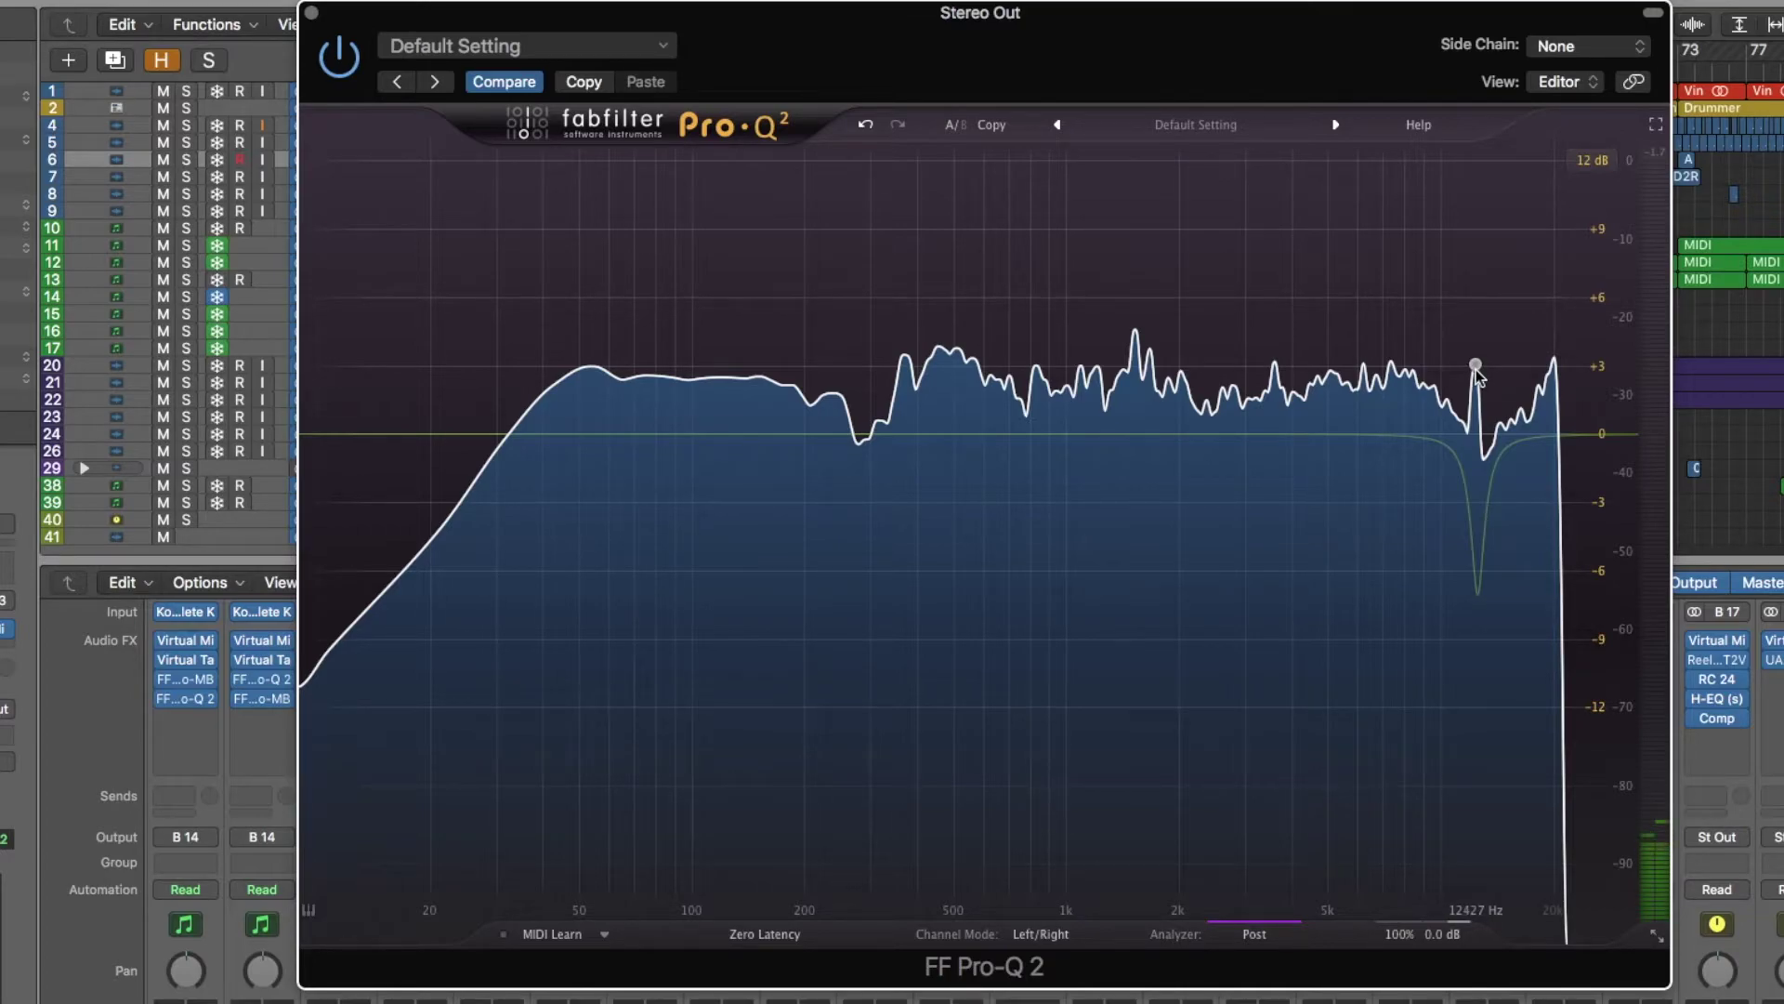
pyautogui.click(1477, 592)
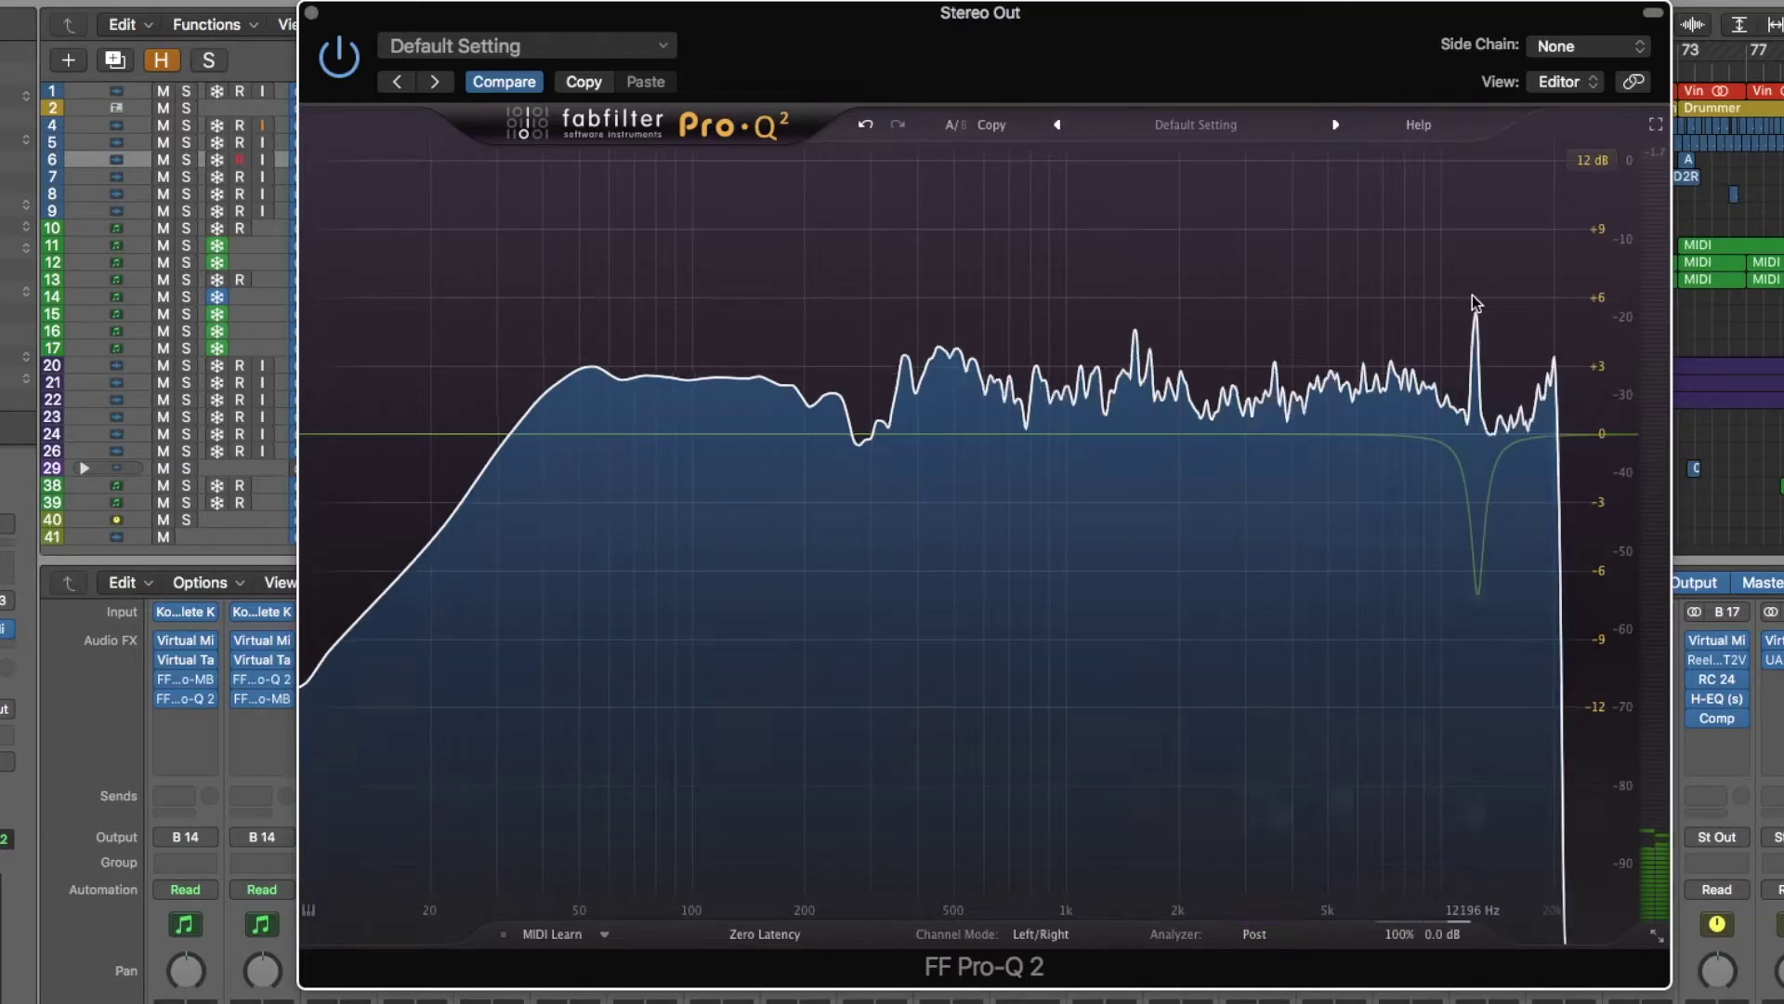
pyautogui.click(1379, 509)
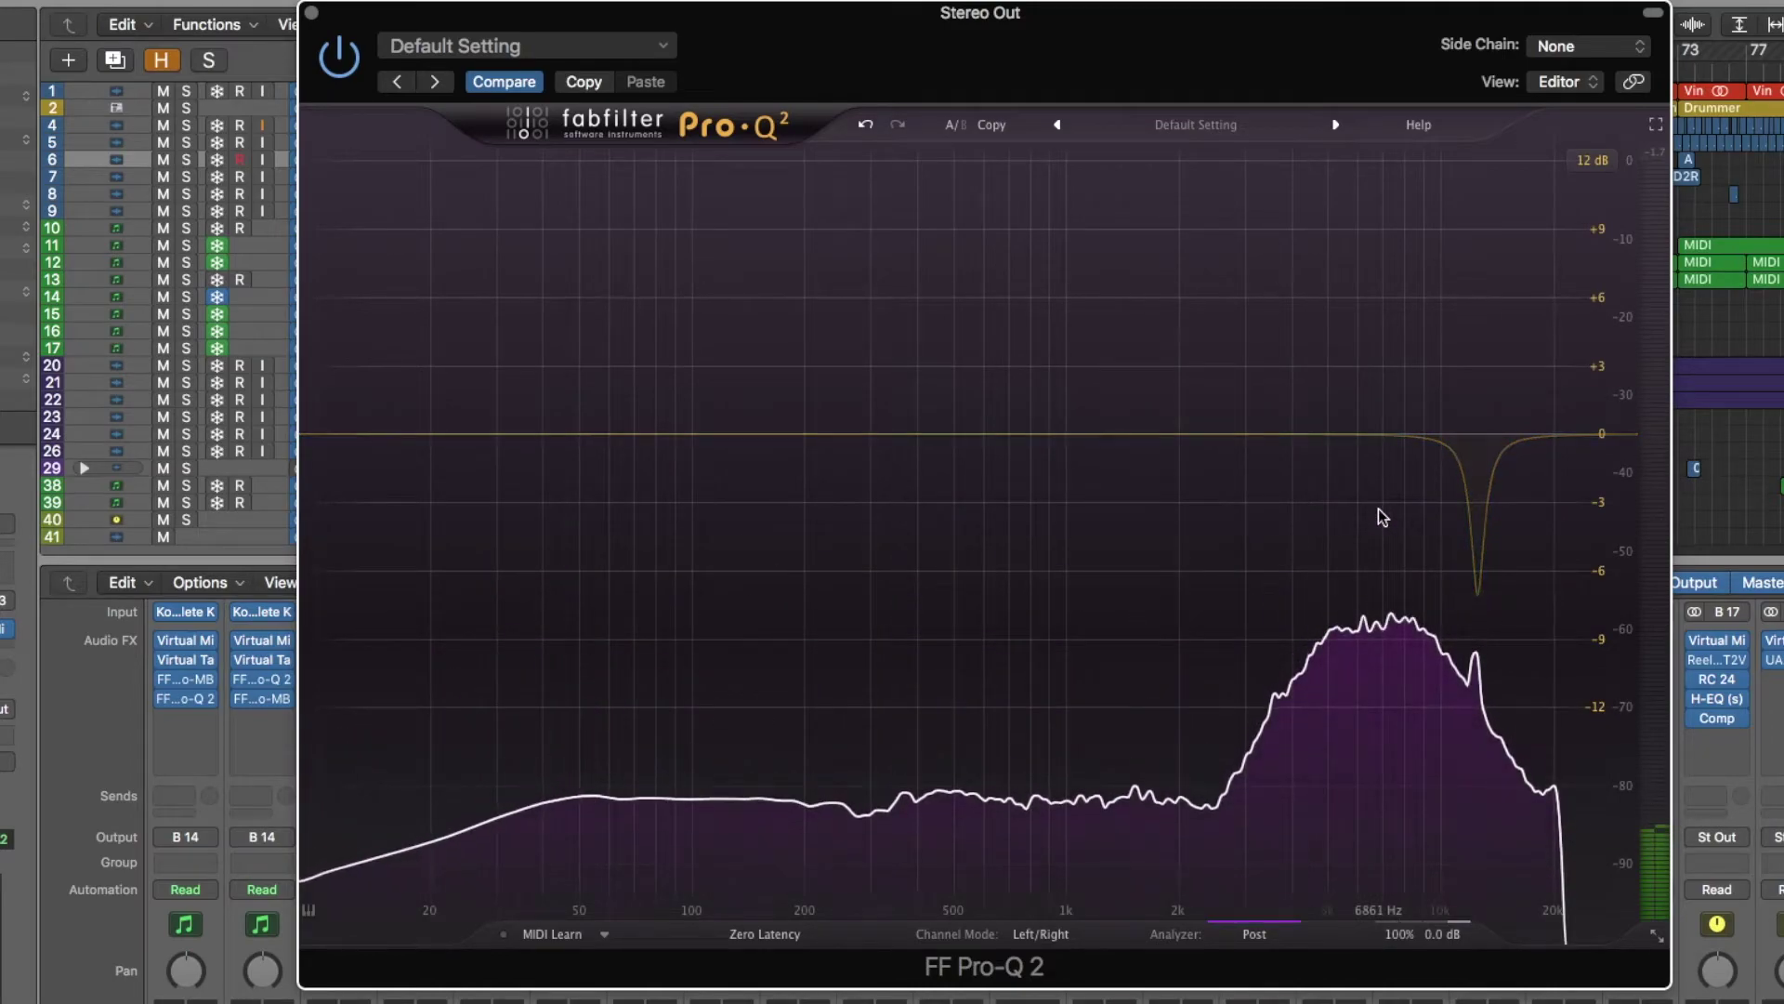
pyautogui.moveTo(1479, 597)
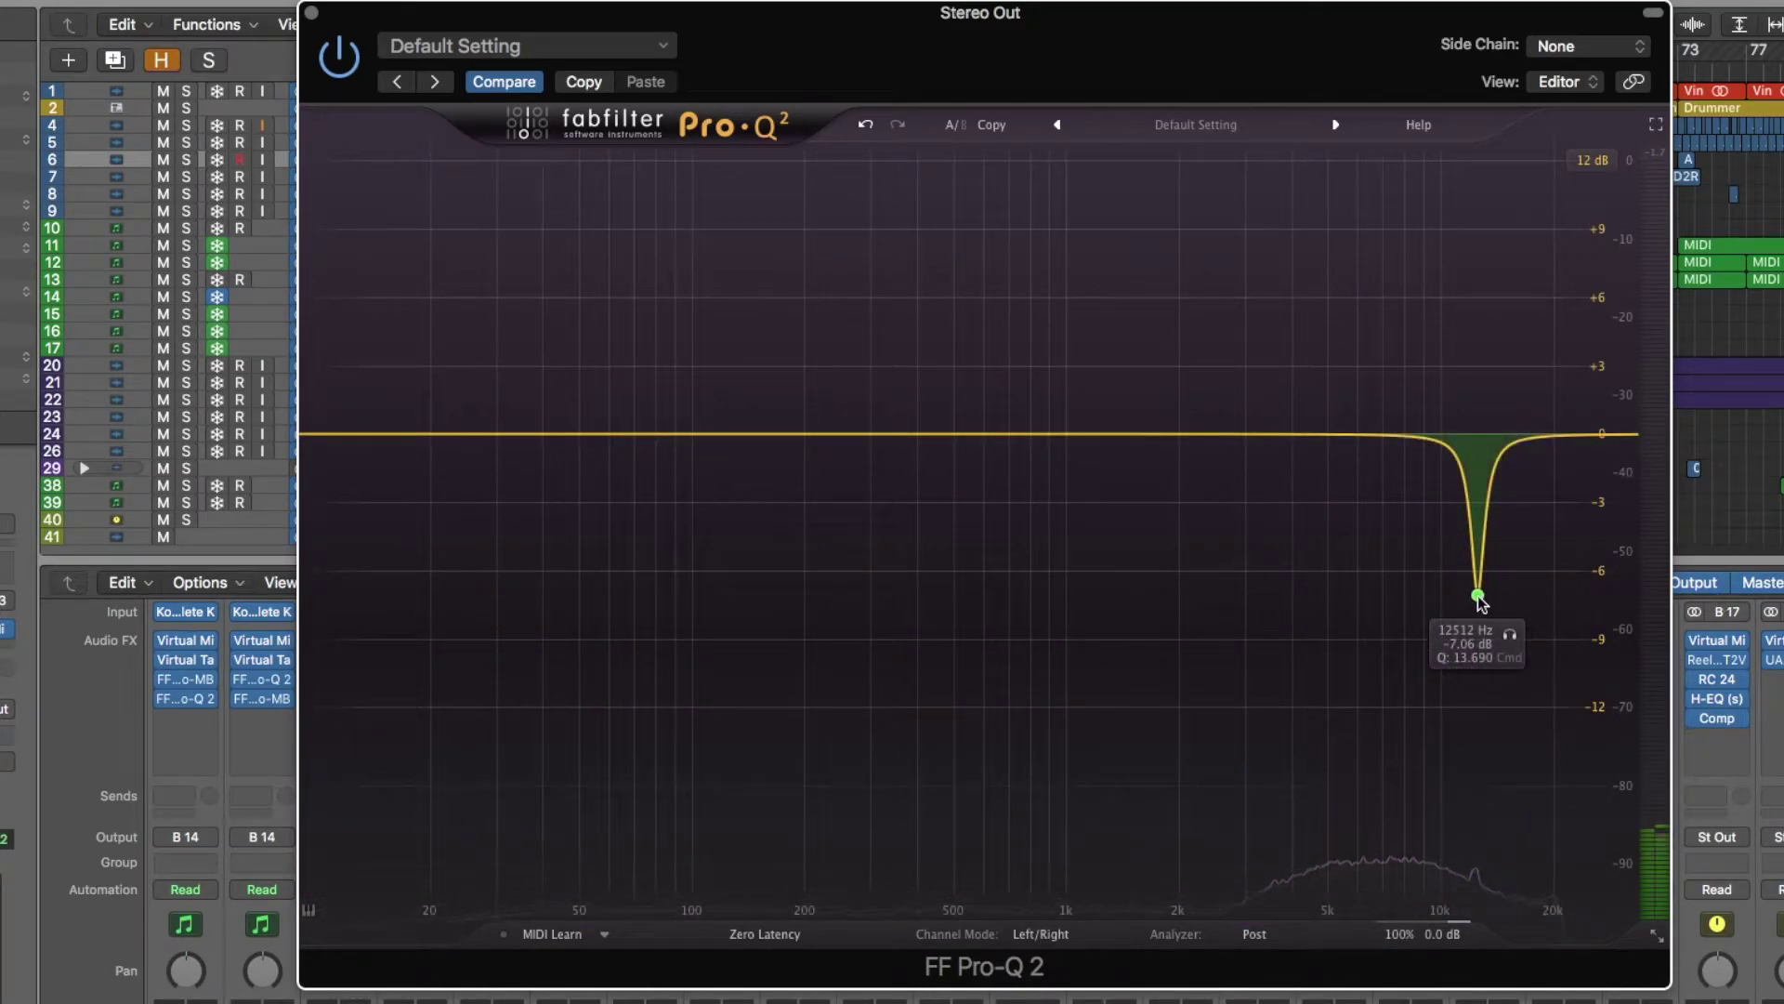
pyautogui.scroll(10, 1481, 602)
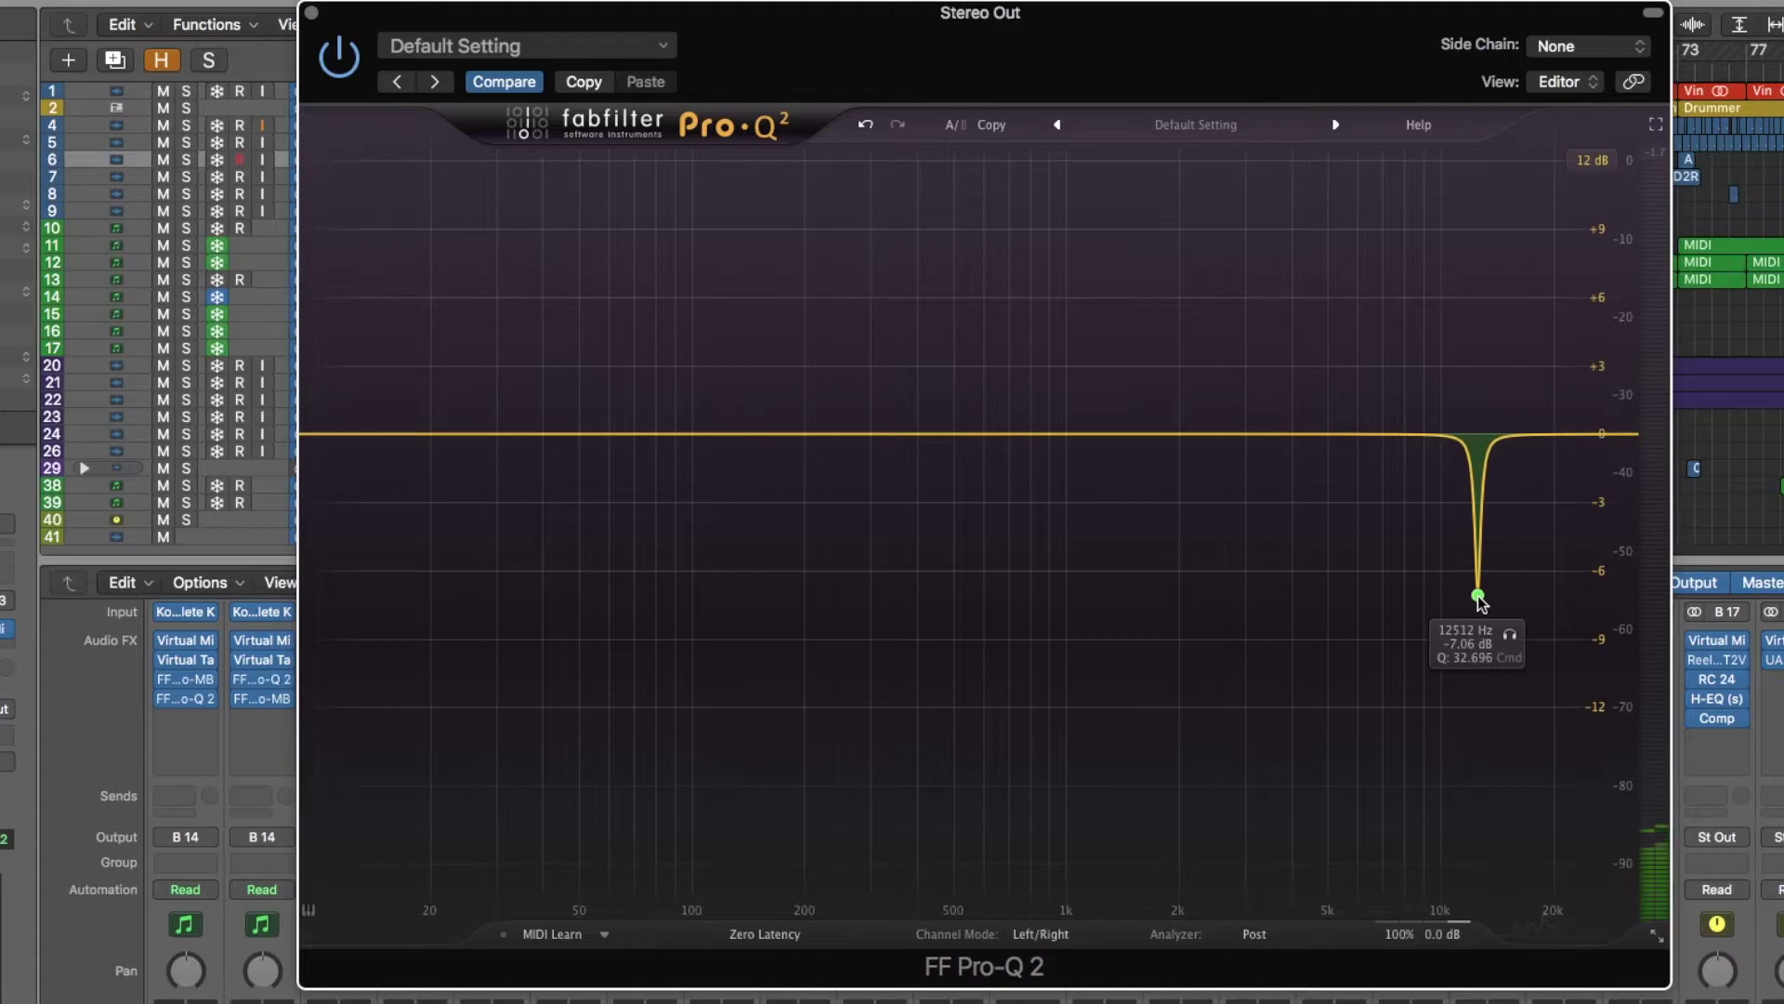
pyautogui.scroll(2, 1481, 602)
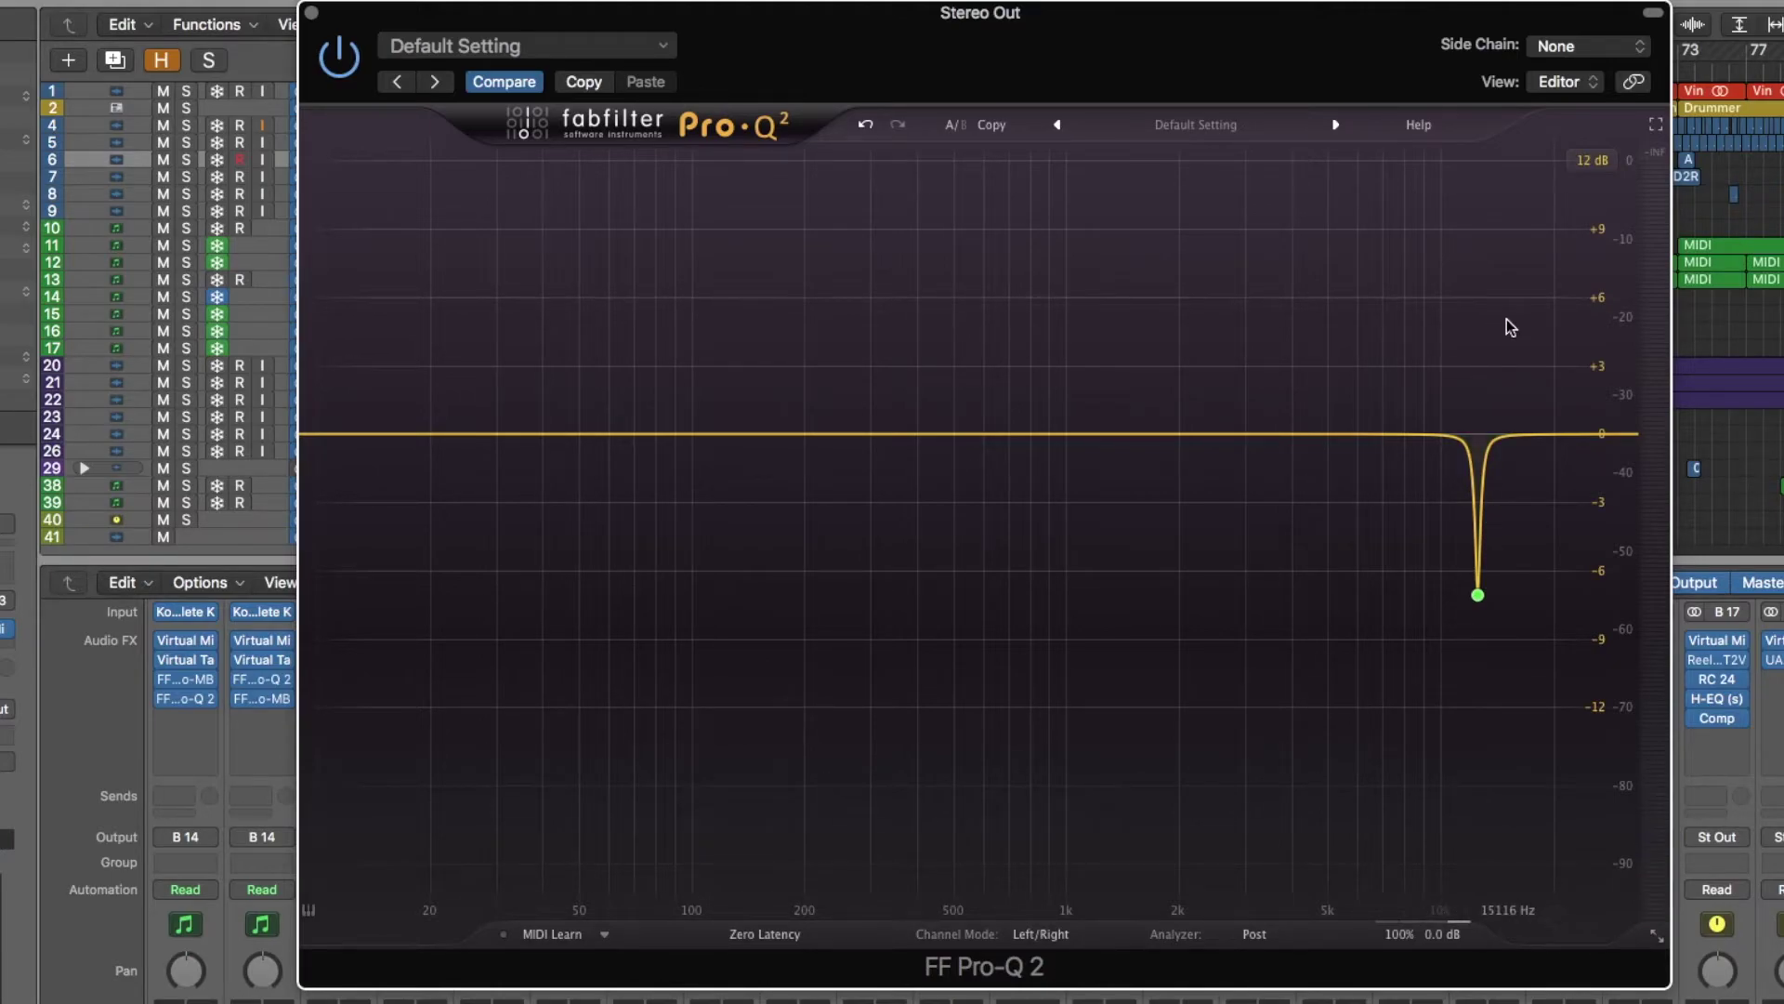
# Step: Solo the 12512 Hz notch band to hear what it cuts, then unsolo it
pyautogui.press('space')
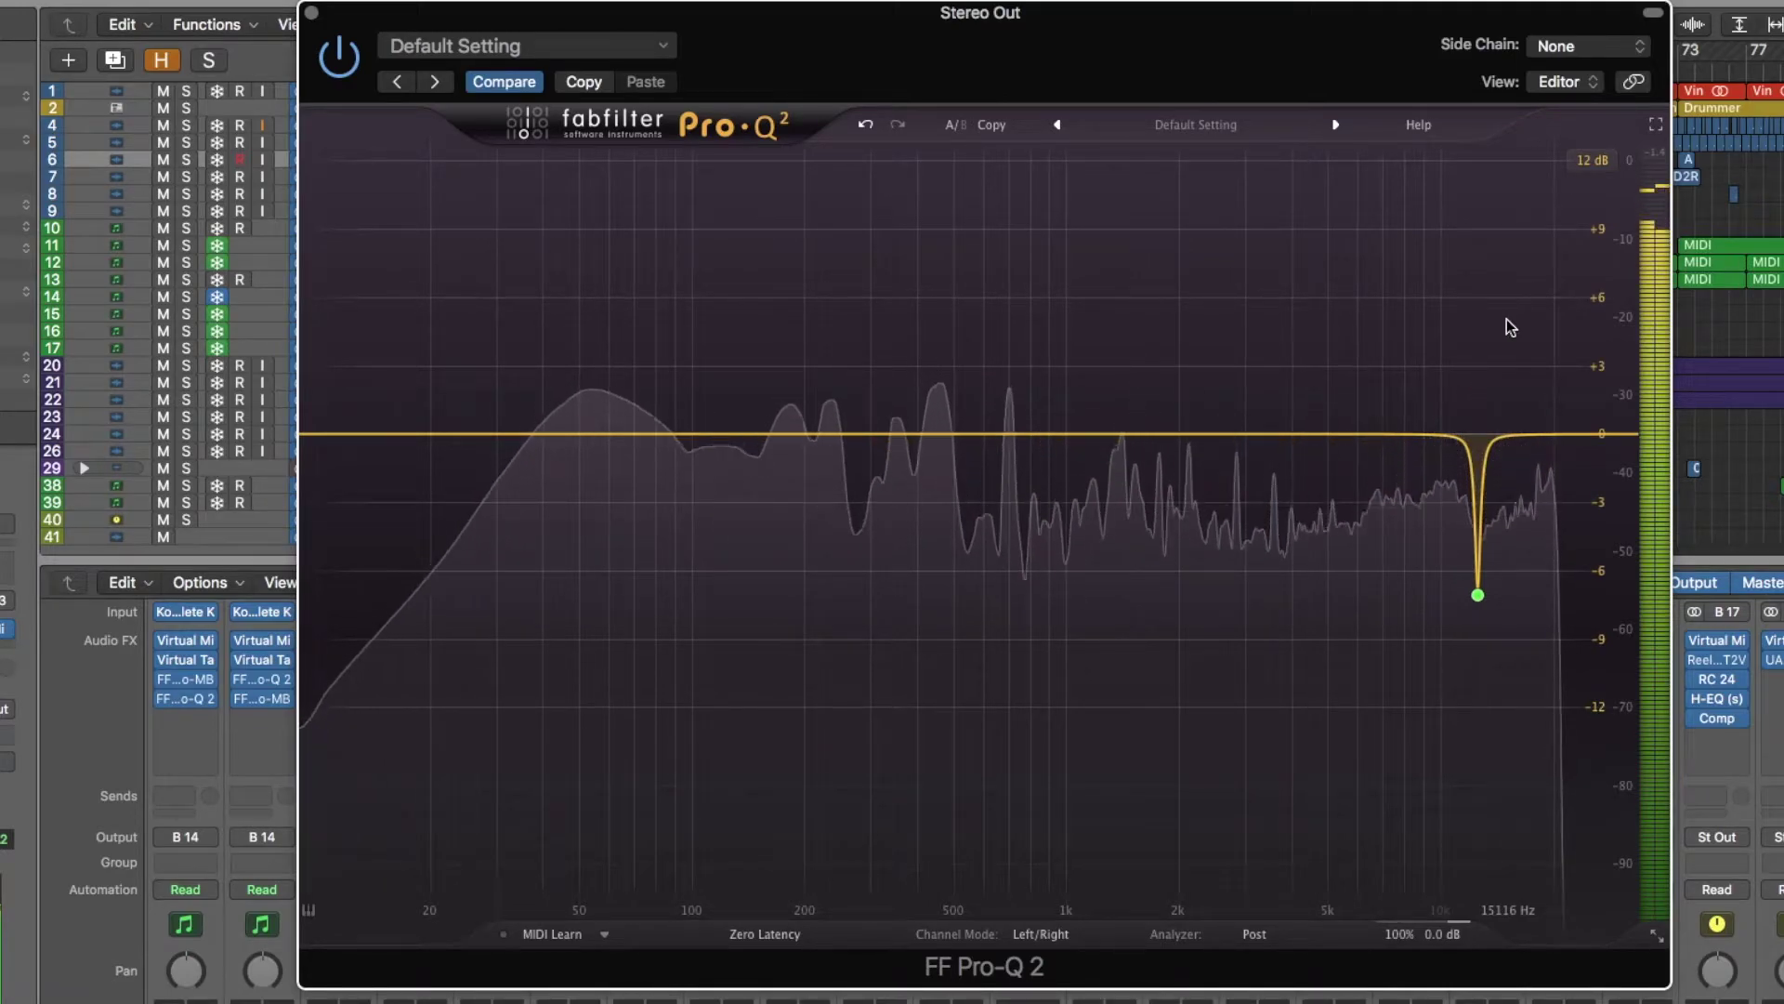
pyautogui.press('space')
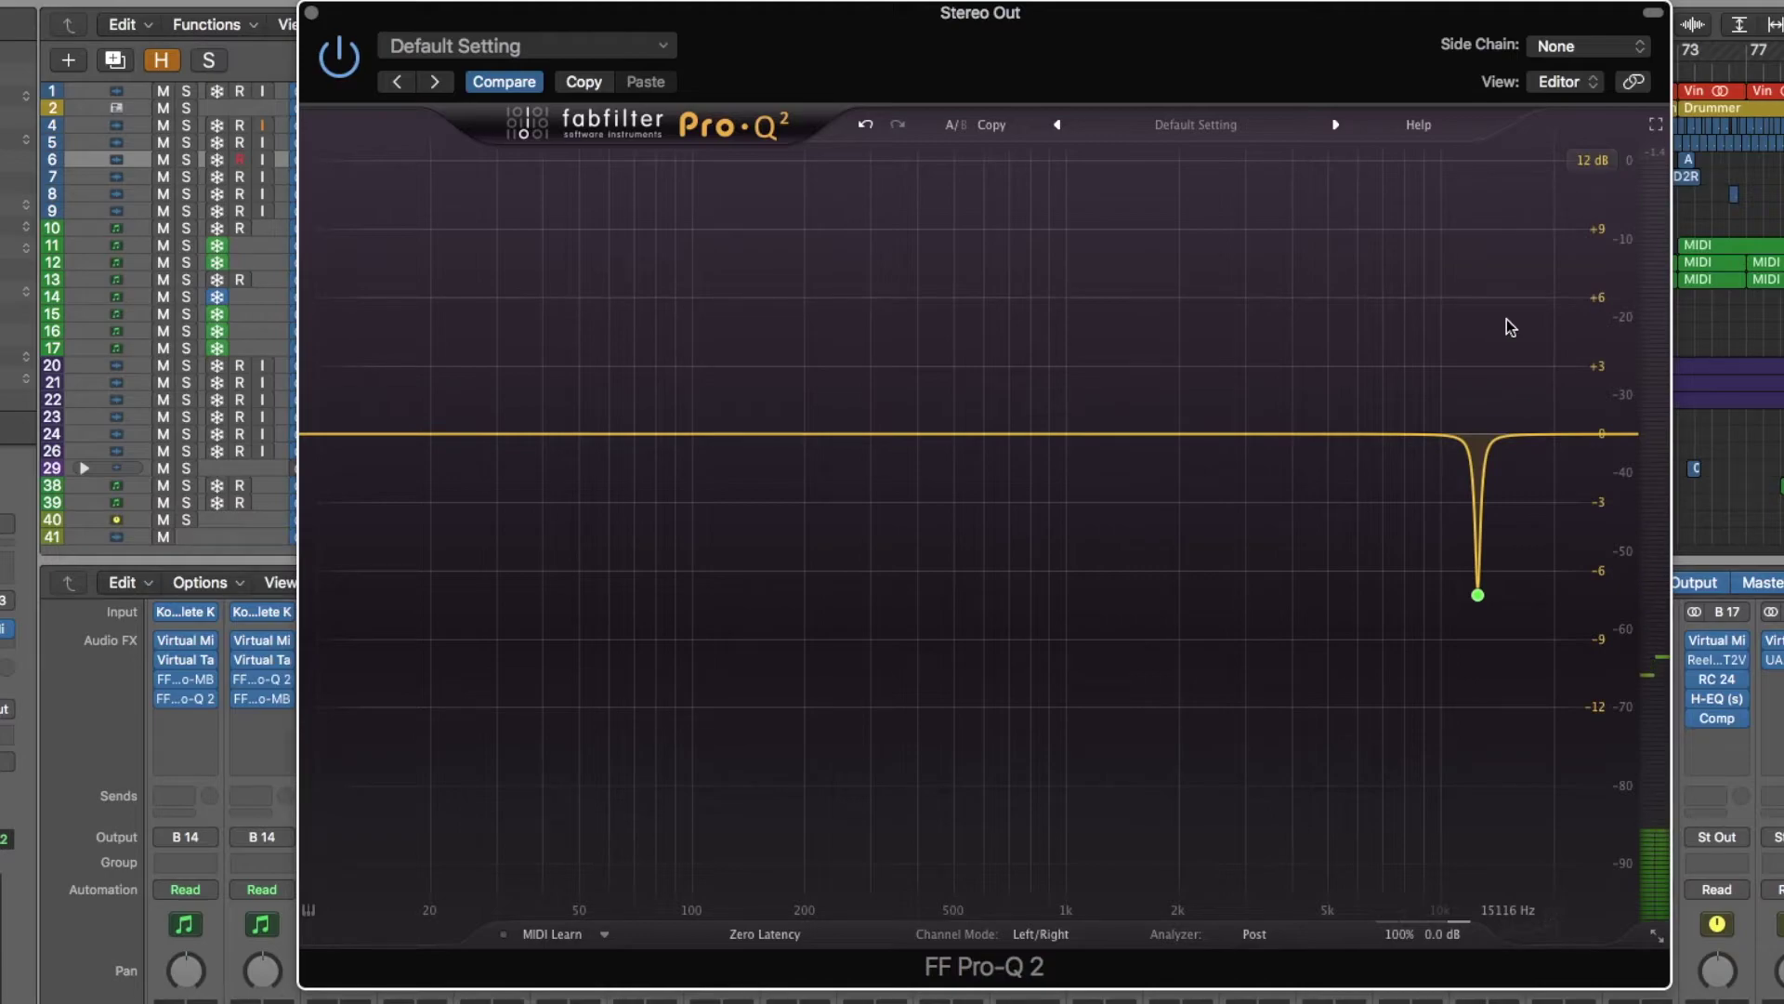
pyautogui.click(1478, 595)
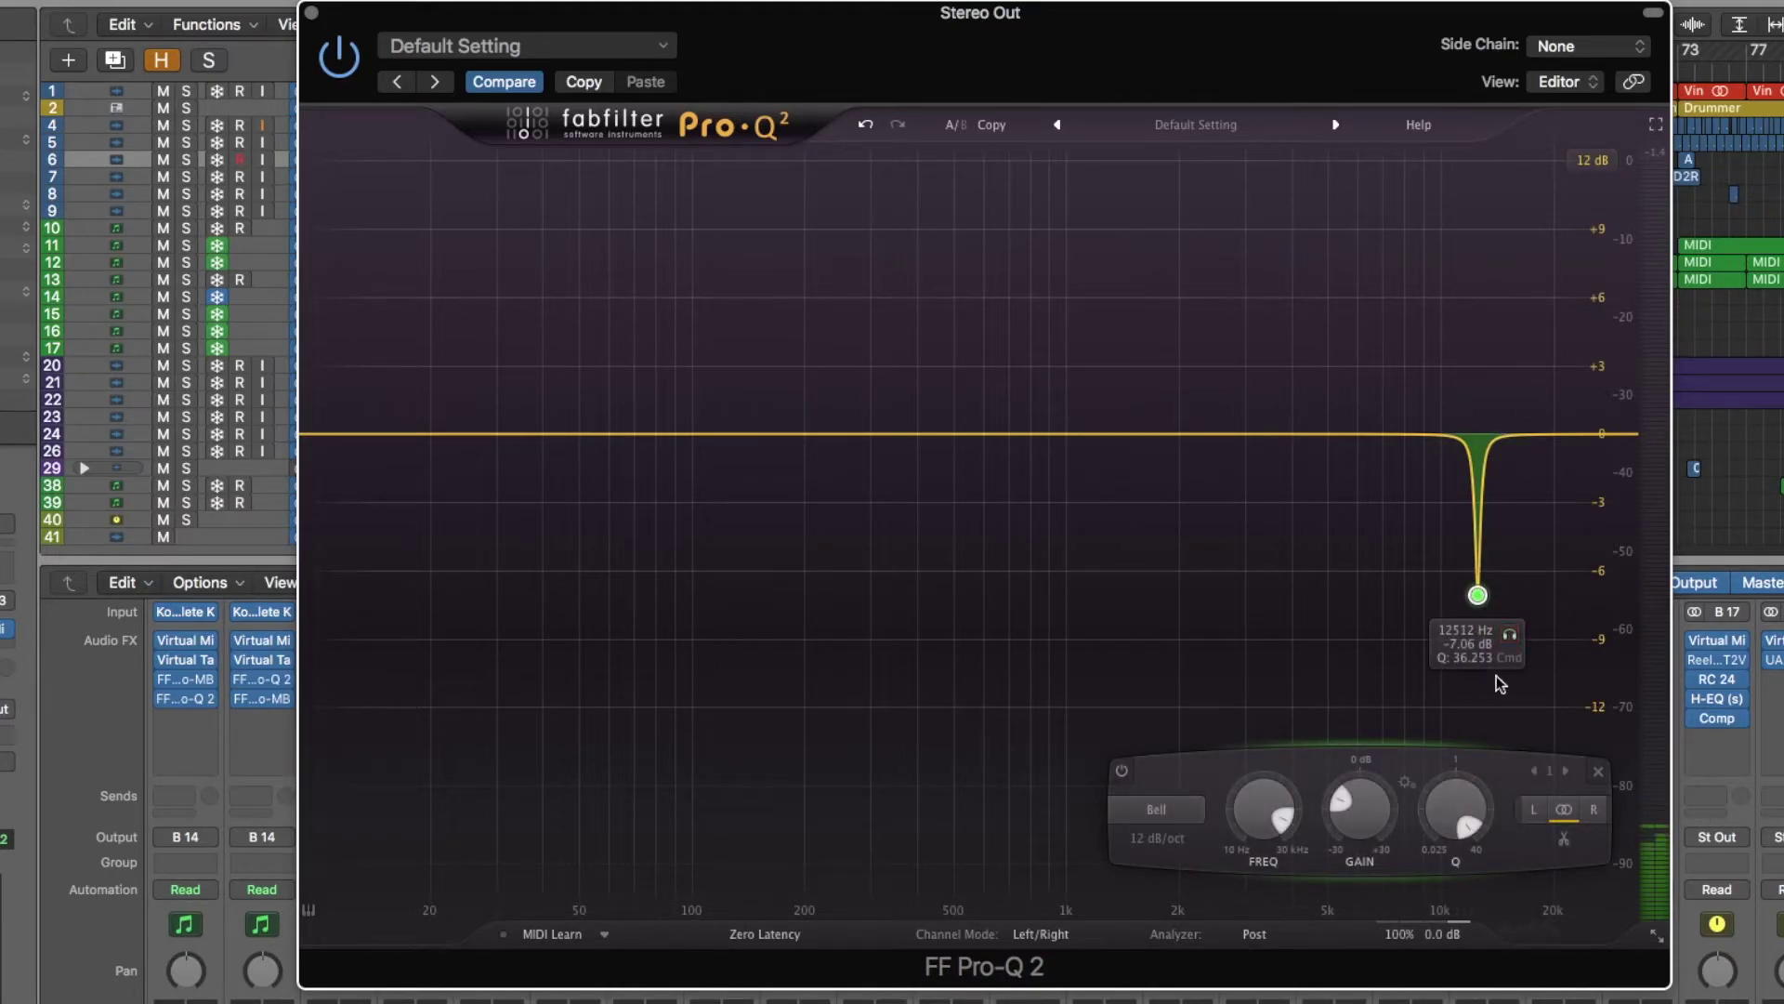
pyautogui.click(1508, 634)
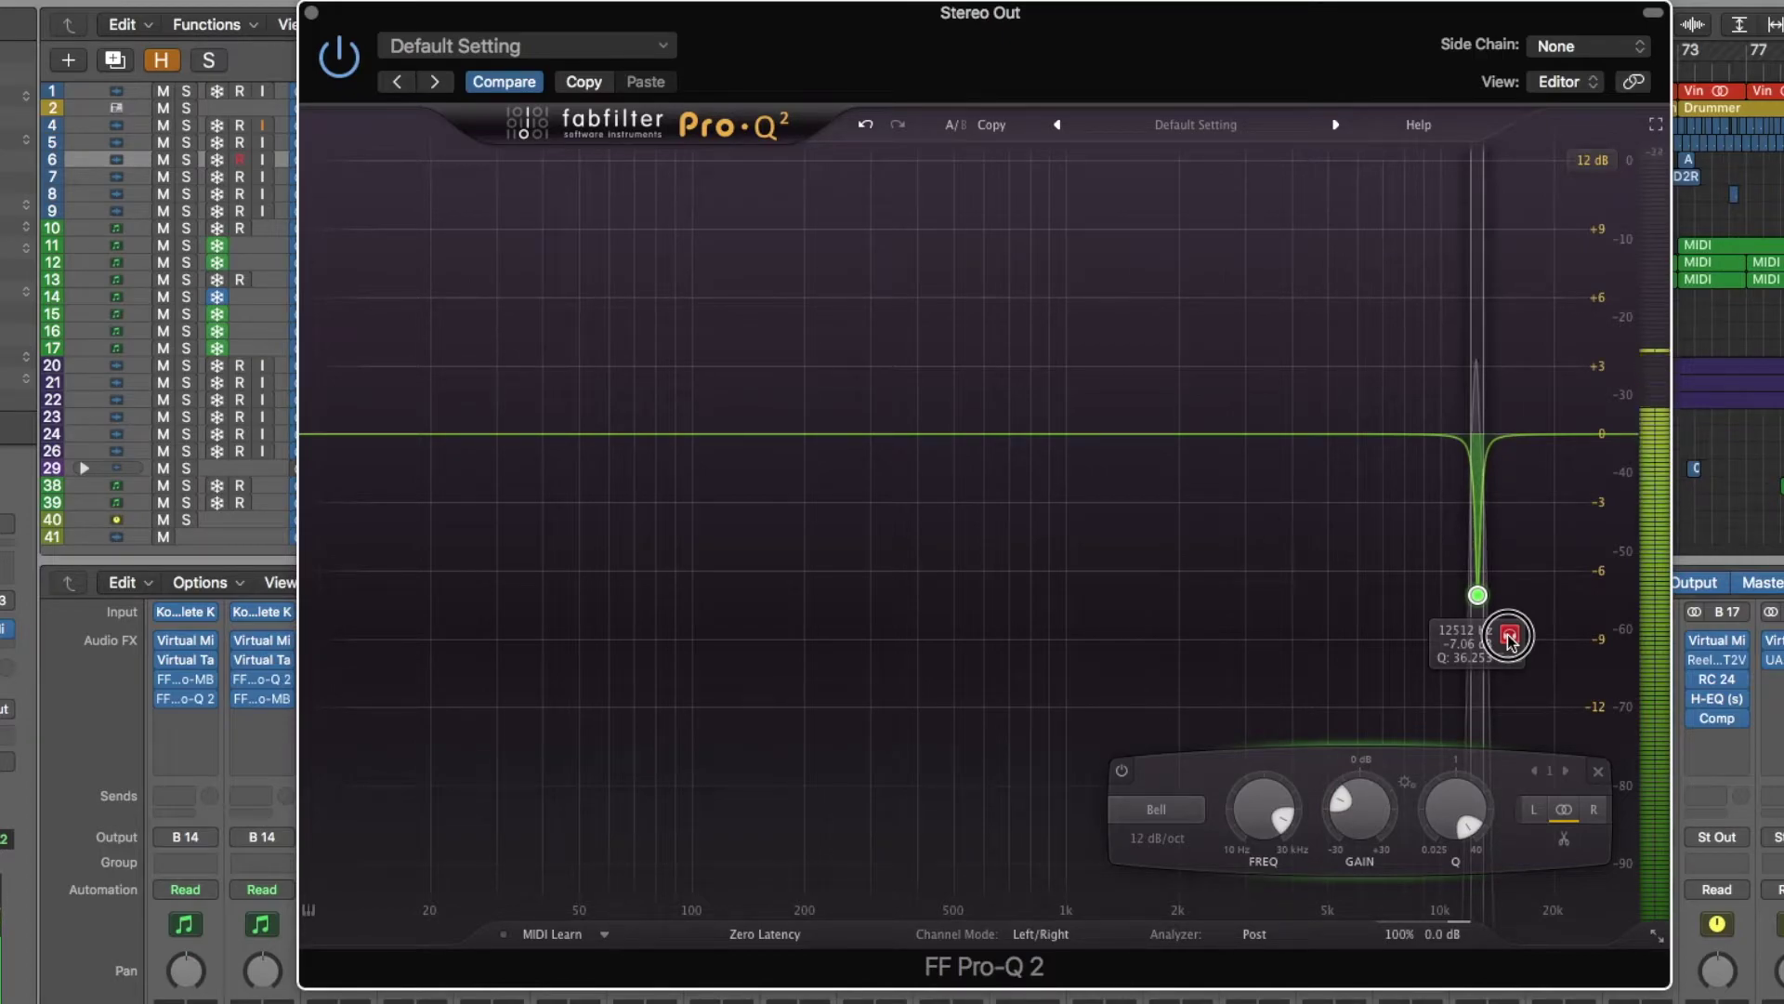
pyautogui.moveTo(1508, 634); pyautogui.dragTo(1507, 639)
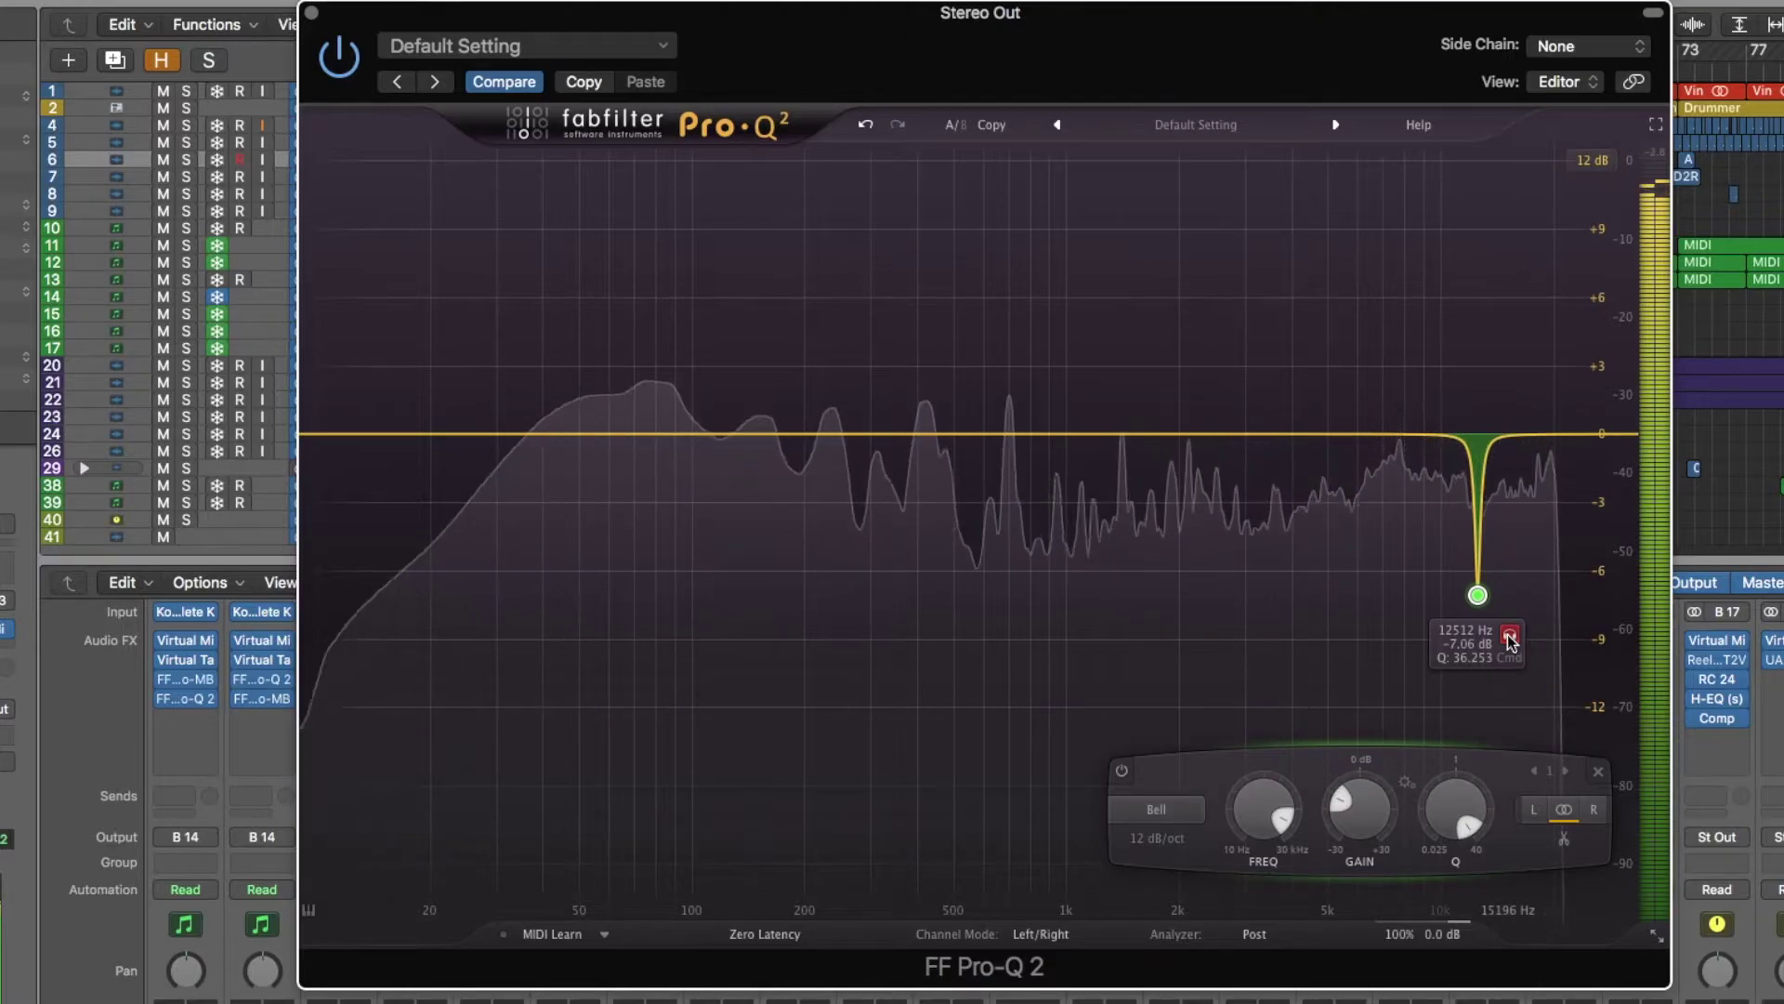
# Step: Stop playback and delete the notch band so the EQ curve is flat
pyautogui.press('space')
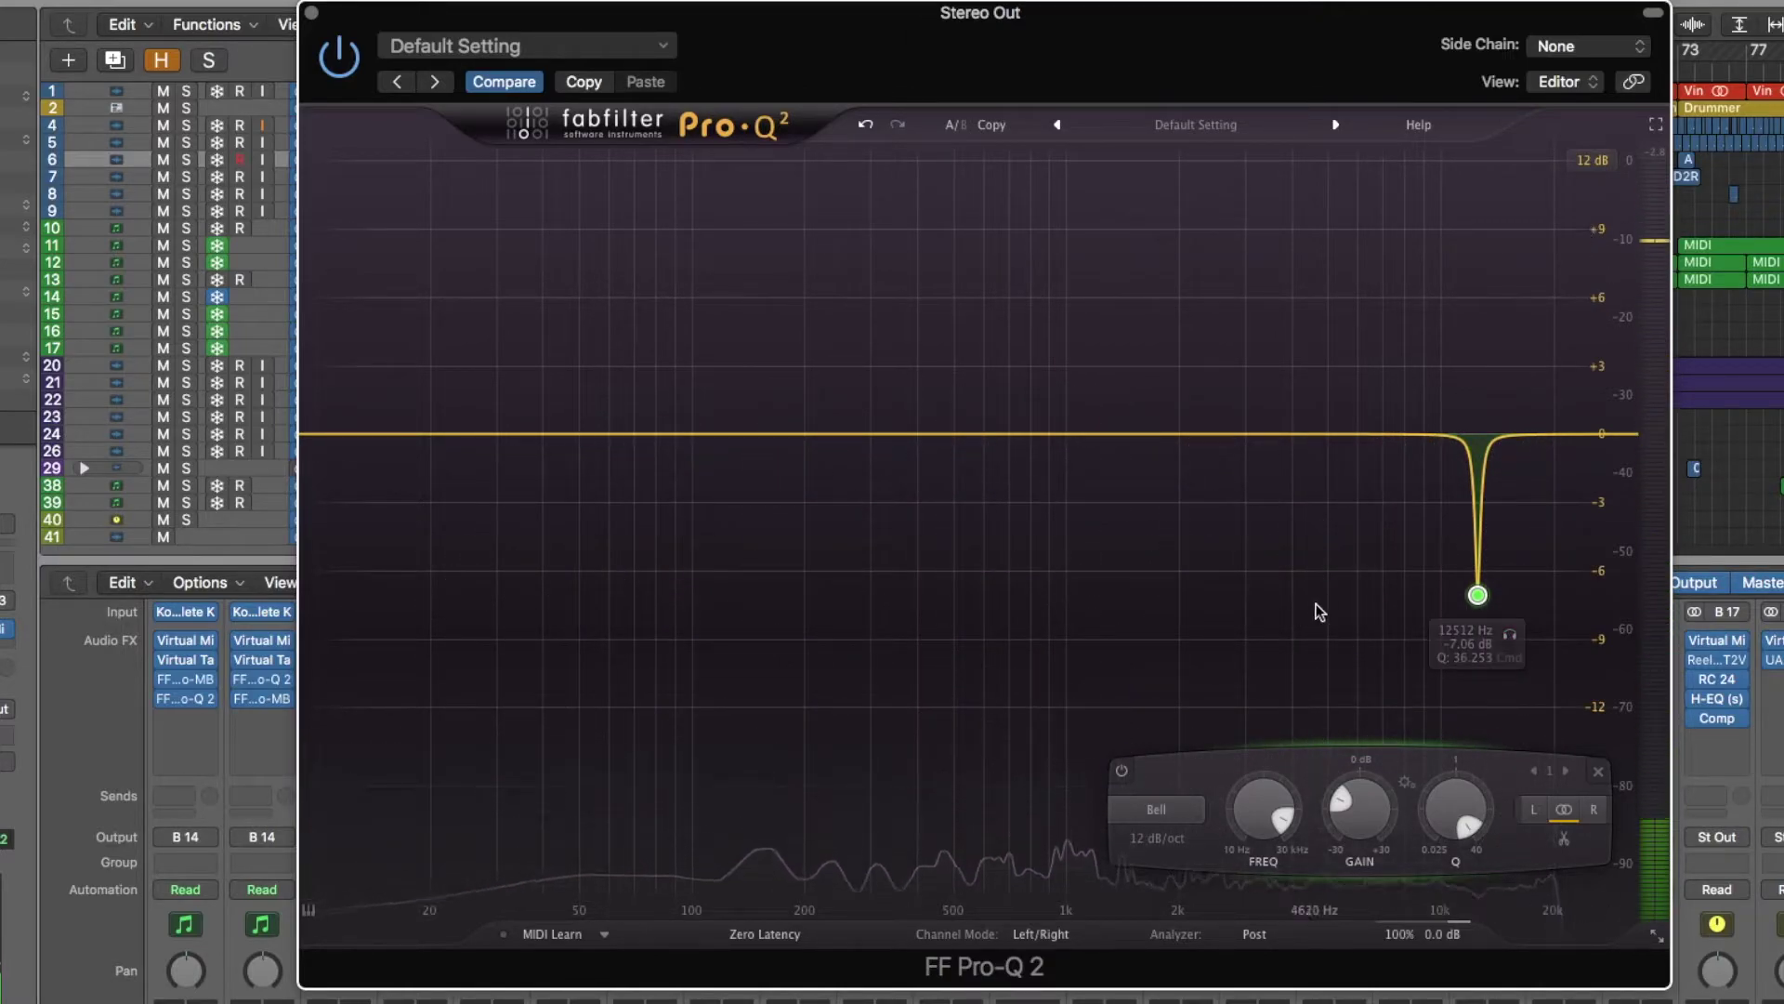
pyautogui.click(1259, 937)
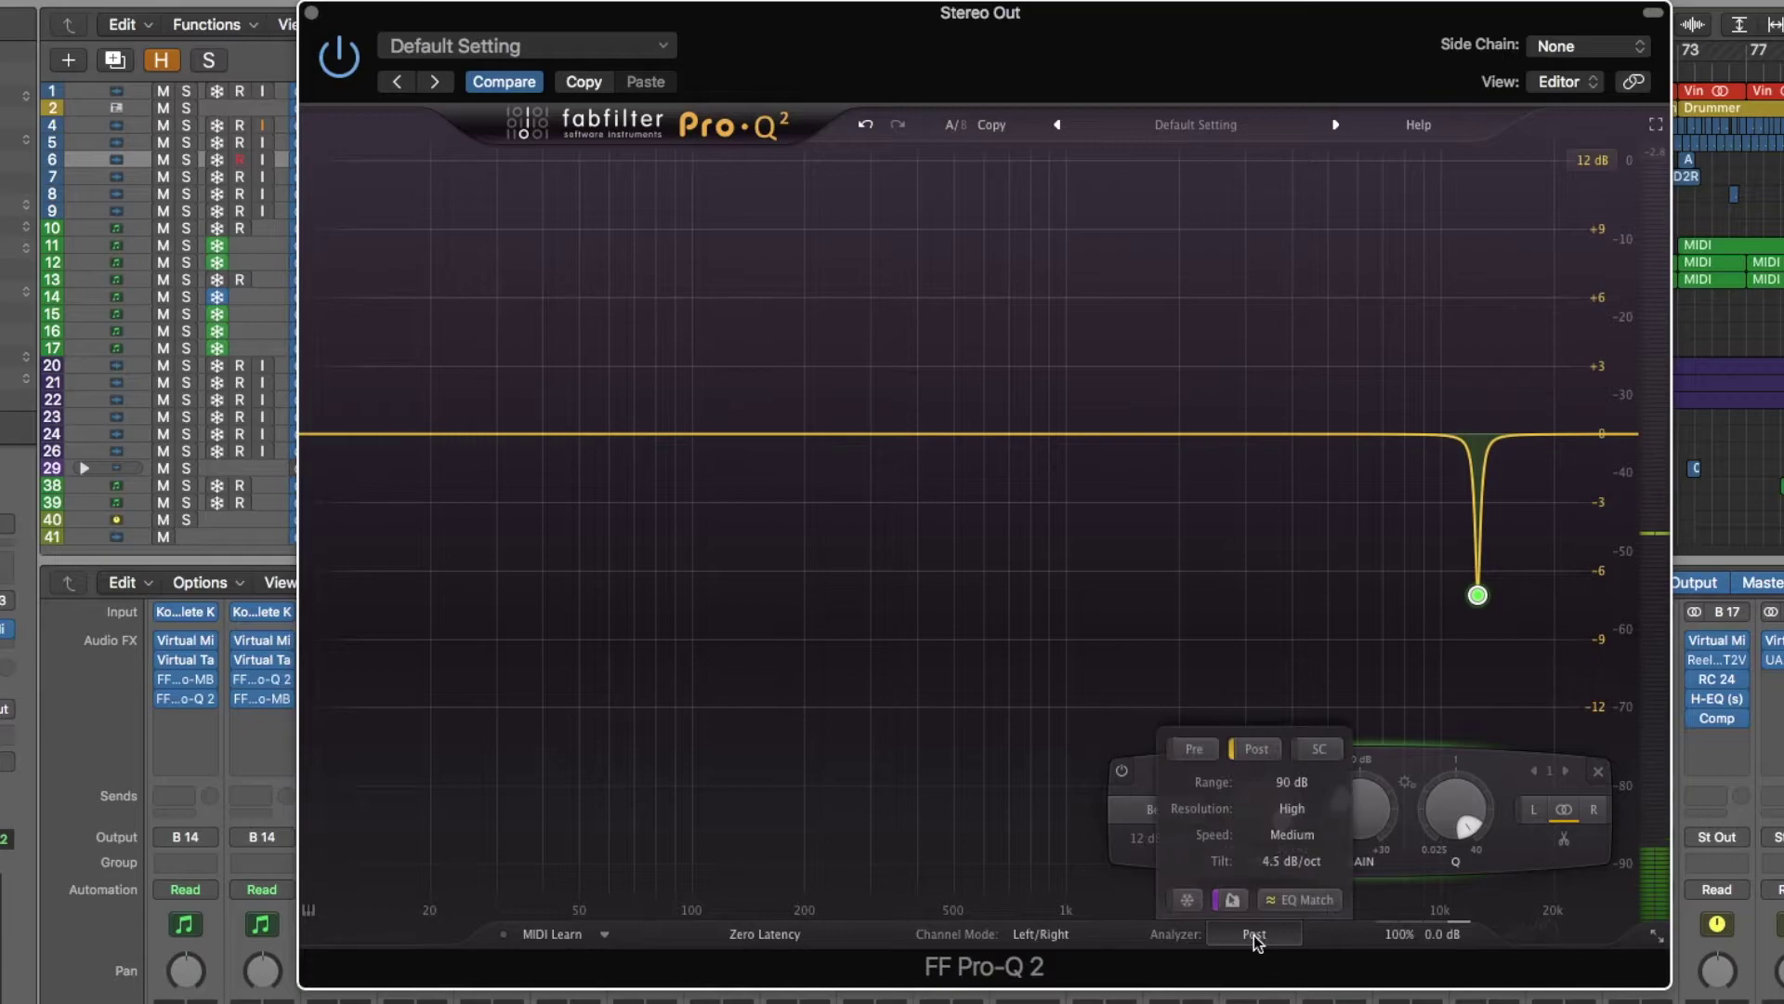
pyautogui.click(1598, 771)
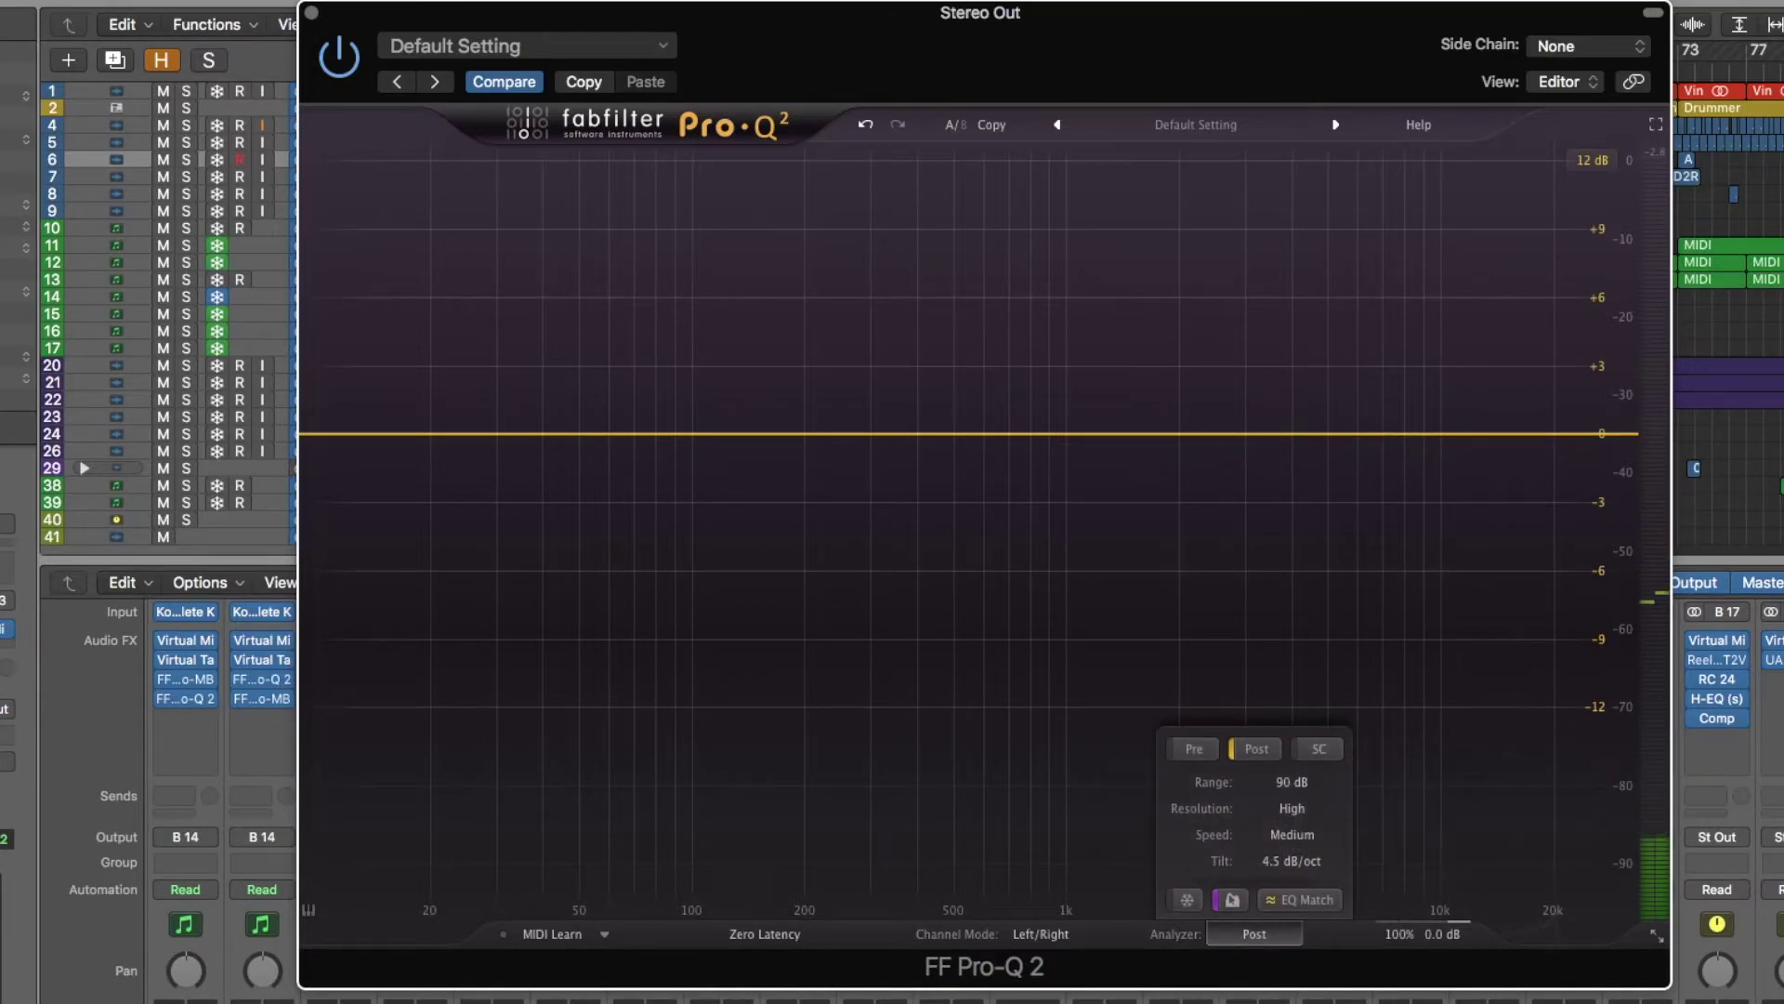
# Step: Start EQ Match, capture the playing mix as input, and list references Plastic and Rent
pyautogui.click(1301, 900)
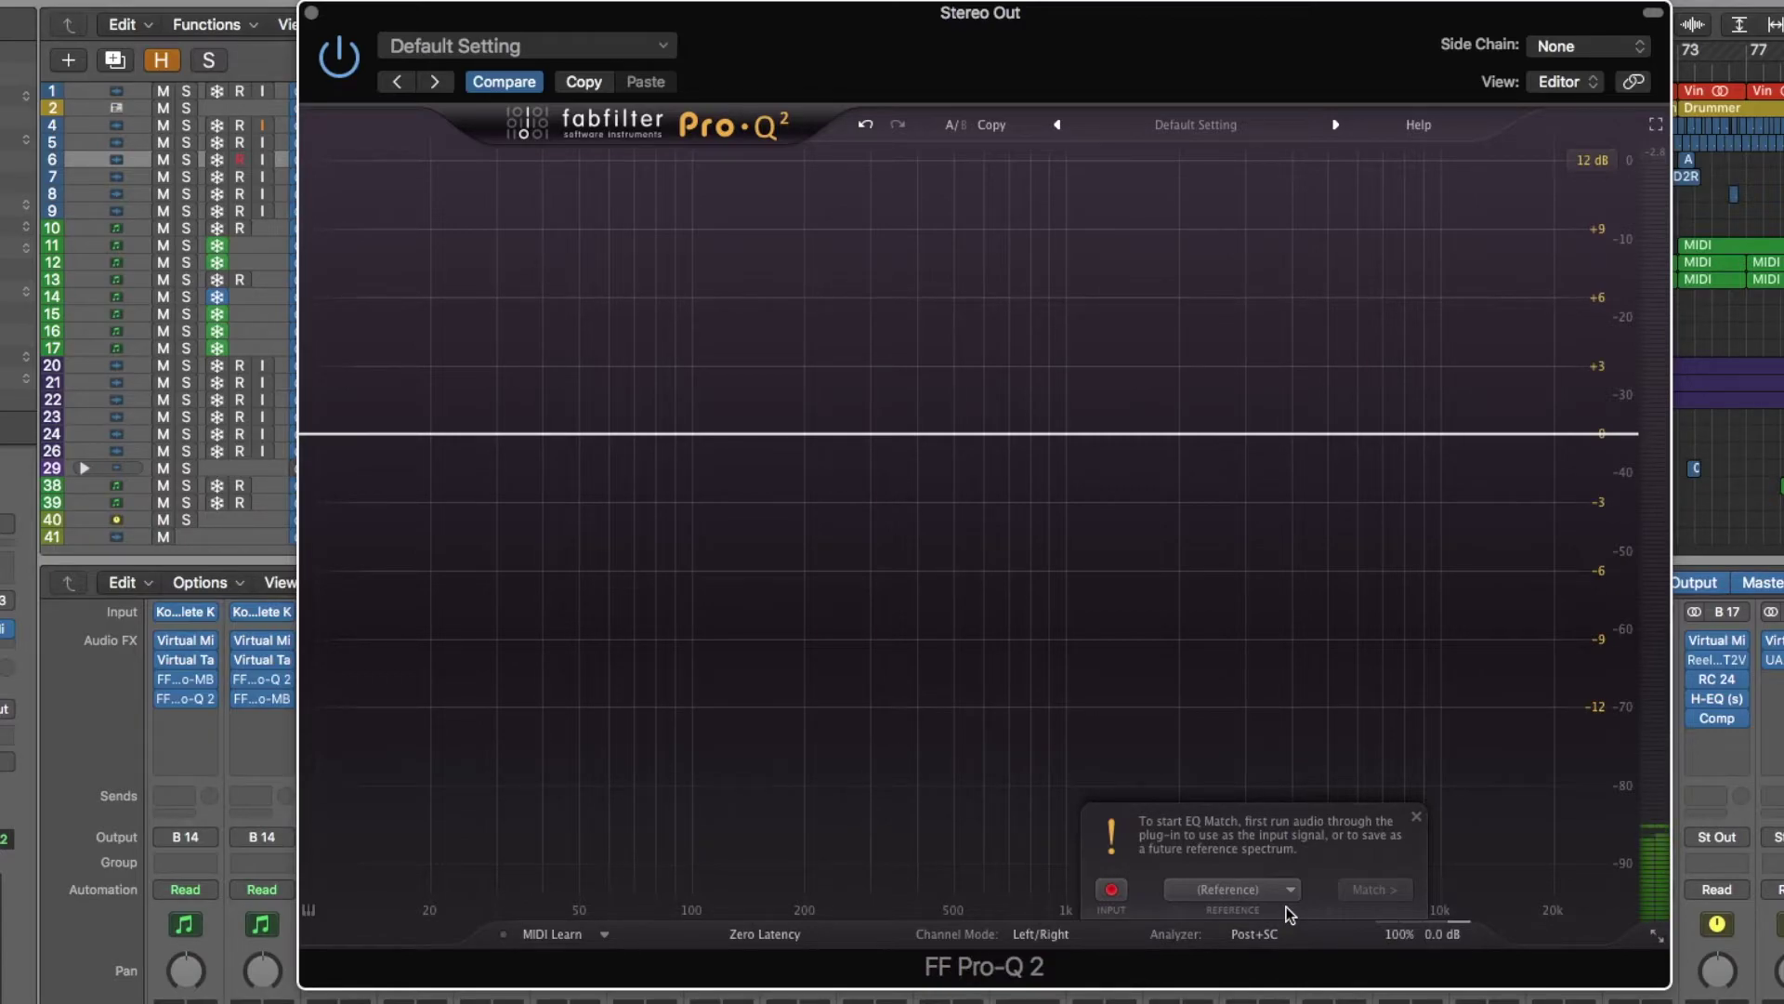
pyautogui.press('space')
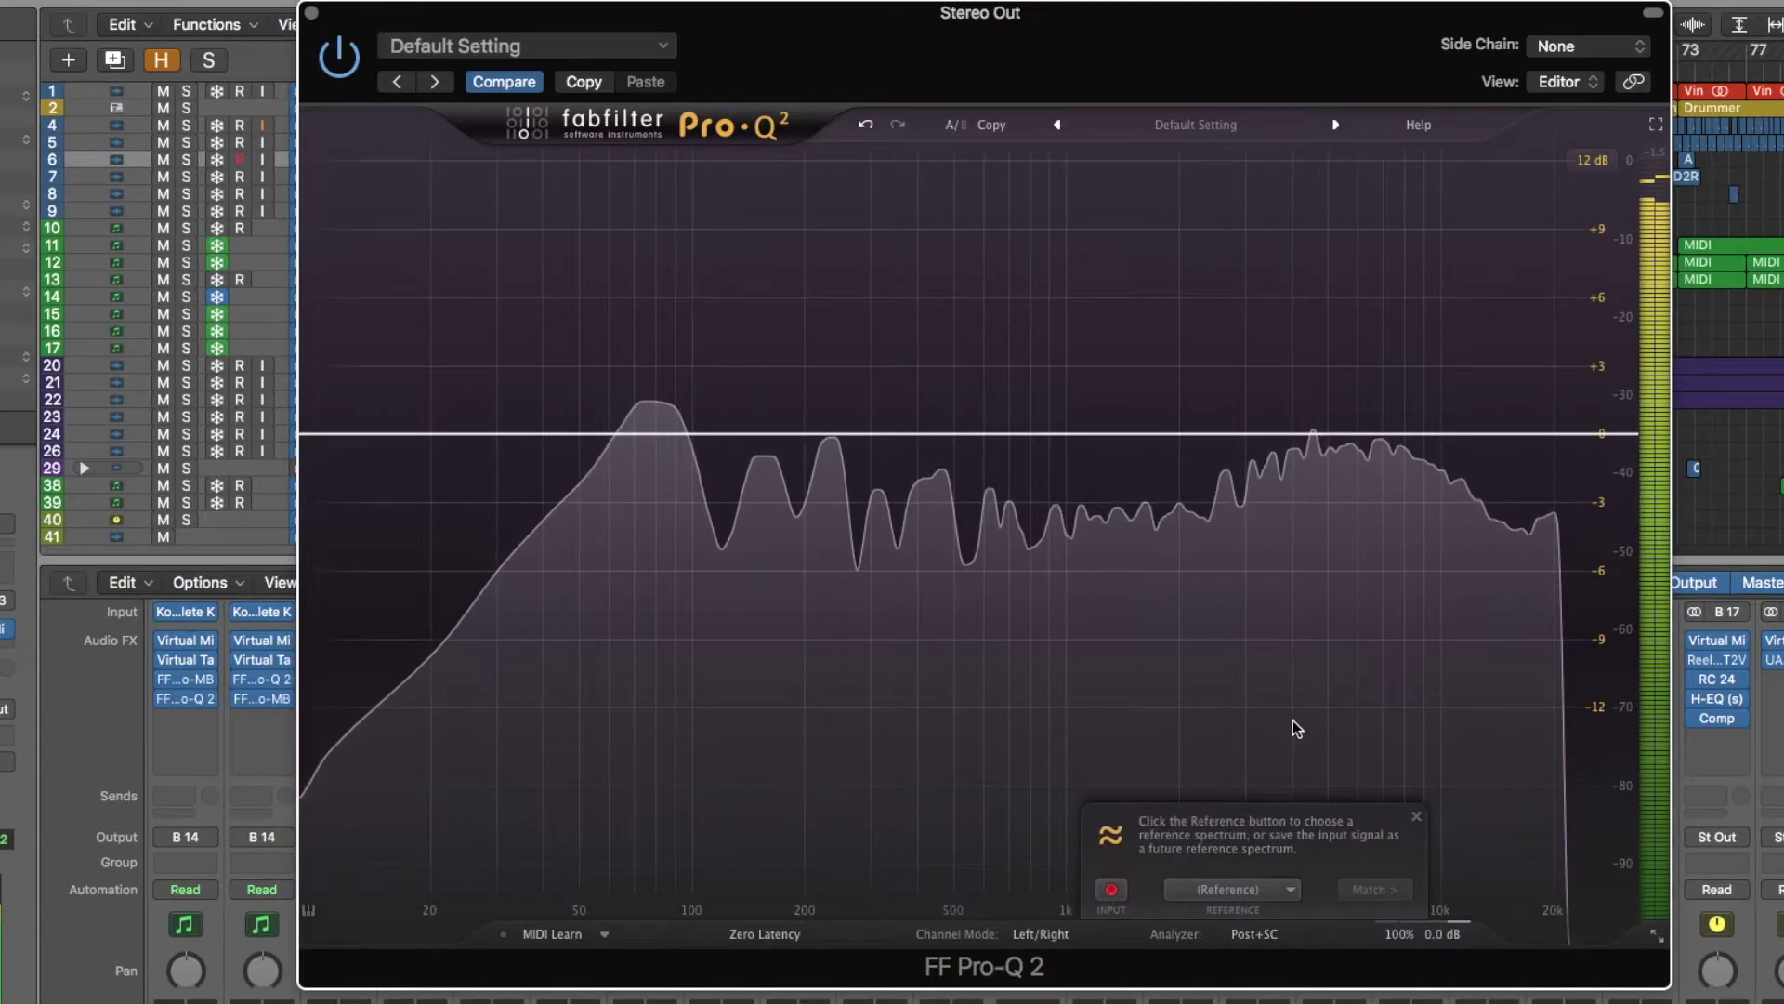
pyautogui.click(1112, 892)
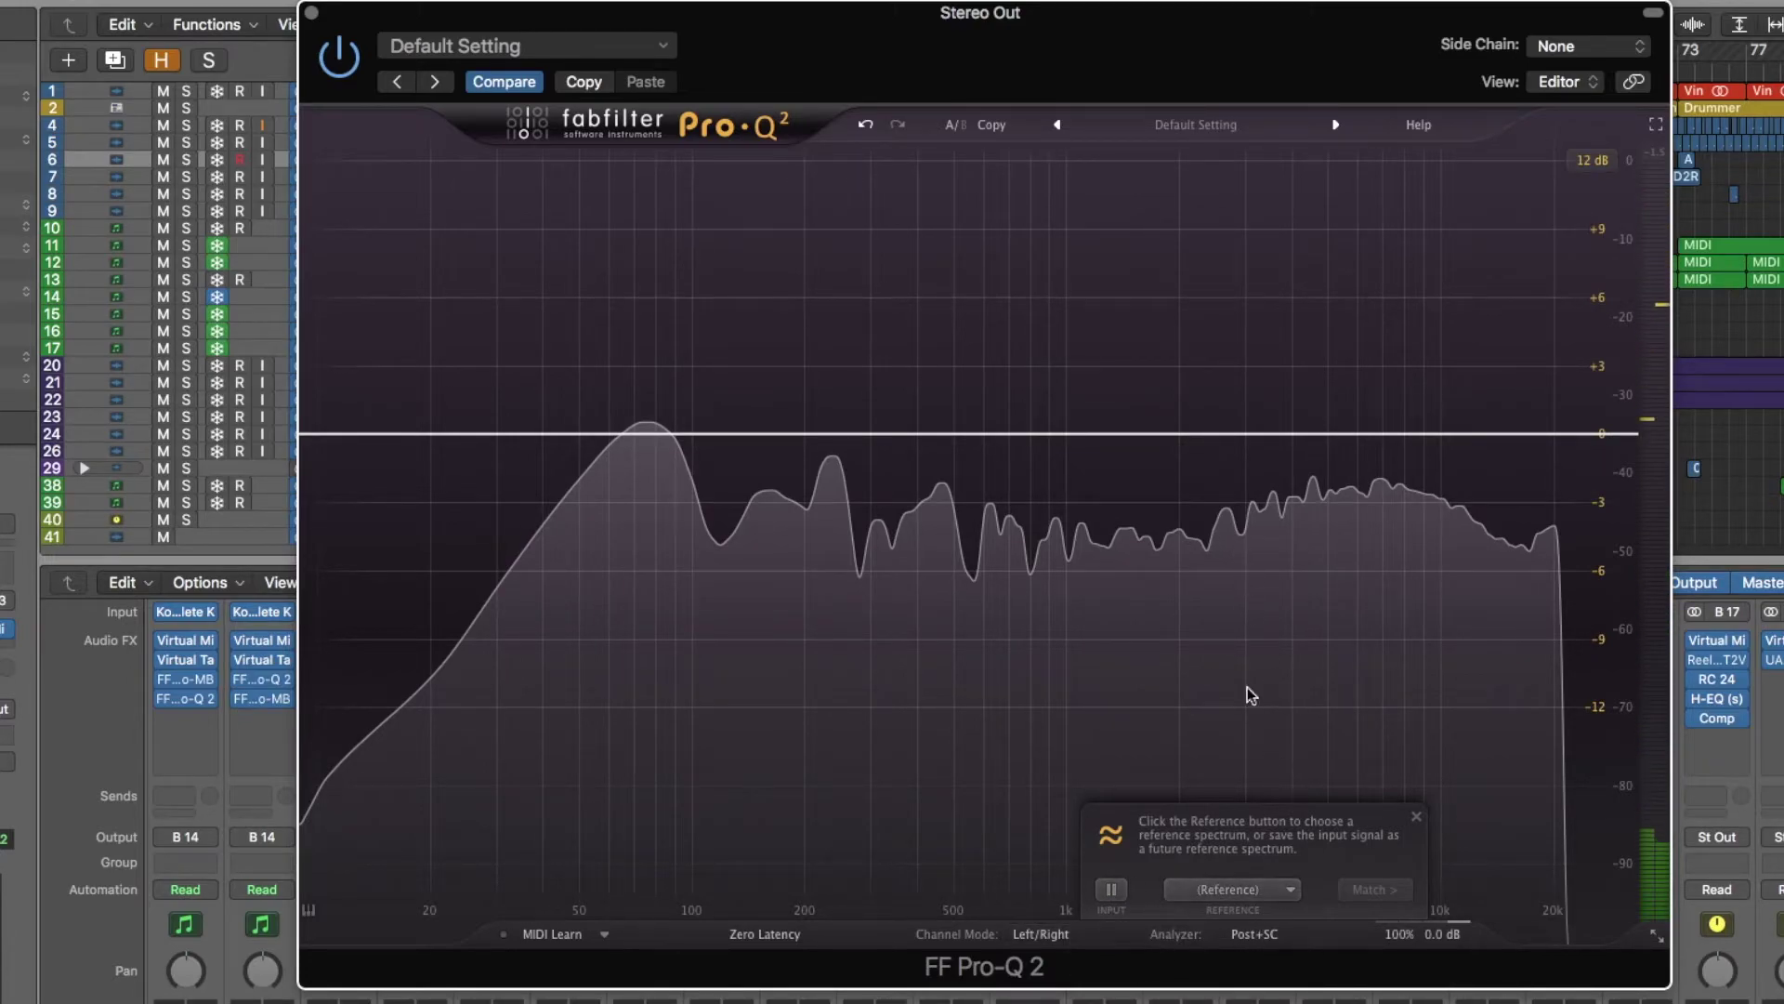
pyautogui.click(1252, 893)
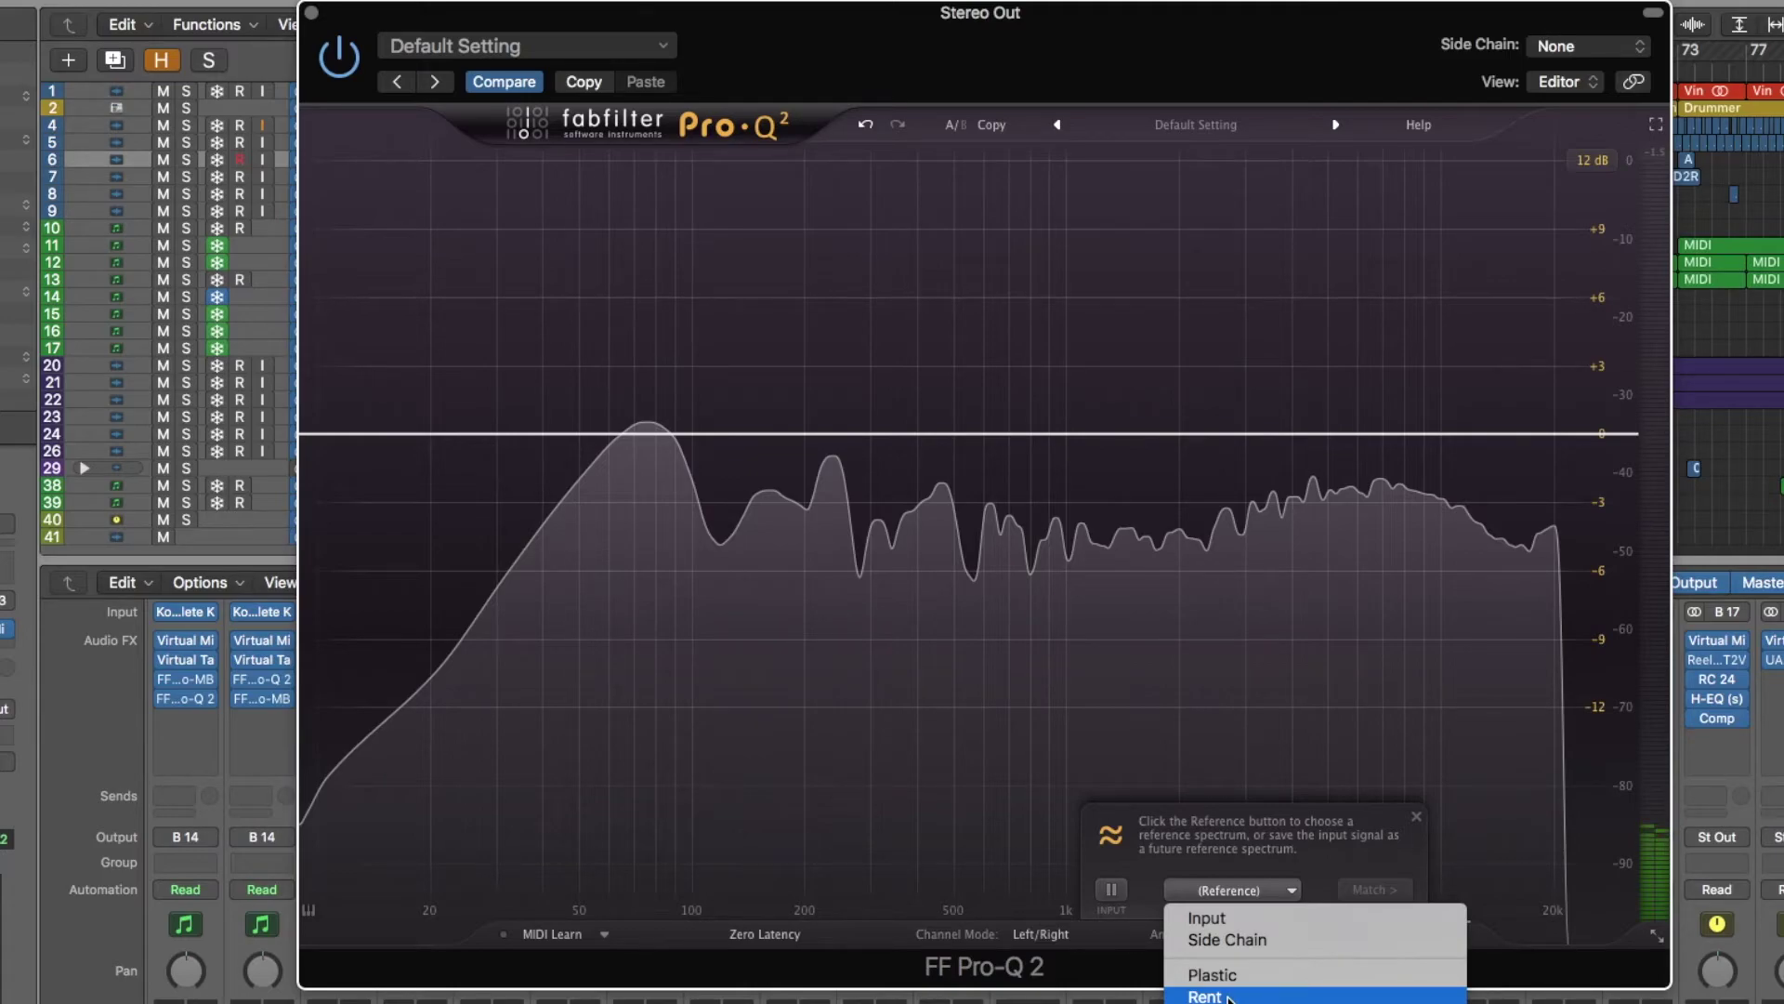
# Step: Choose Still Dre as the EQ Match reference and recapture the input spectrum during playback
pyautogui.click(1123, 931)
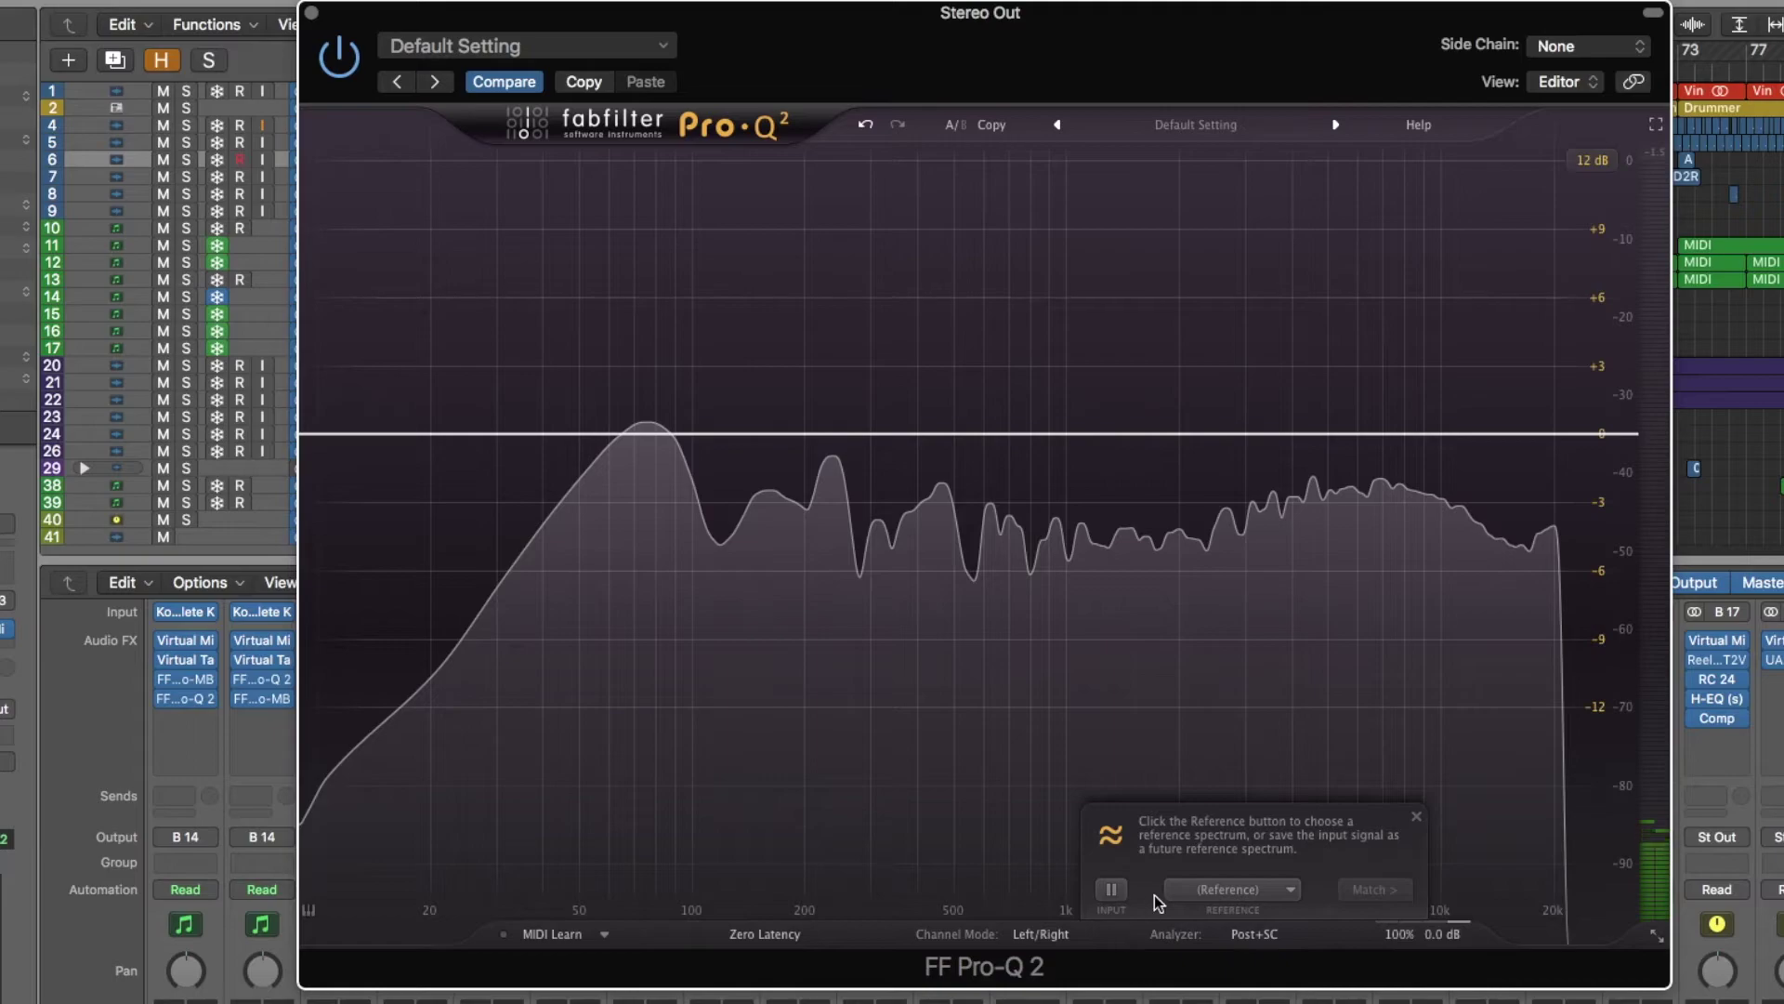
pyautogui.click(1227, 891)
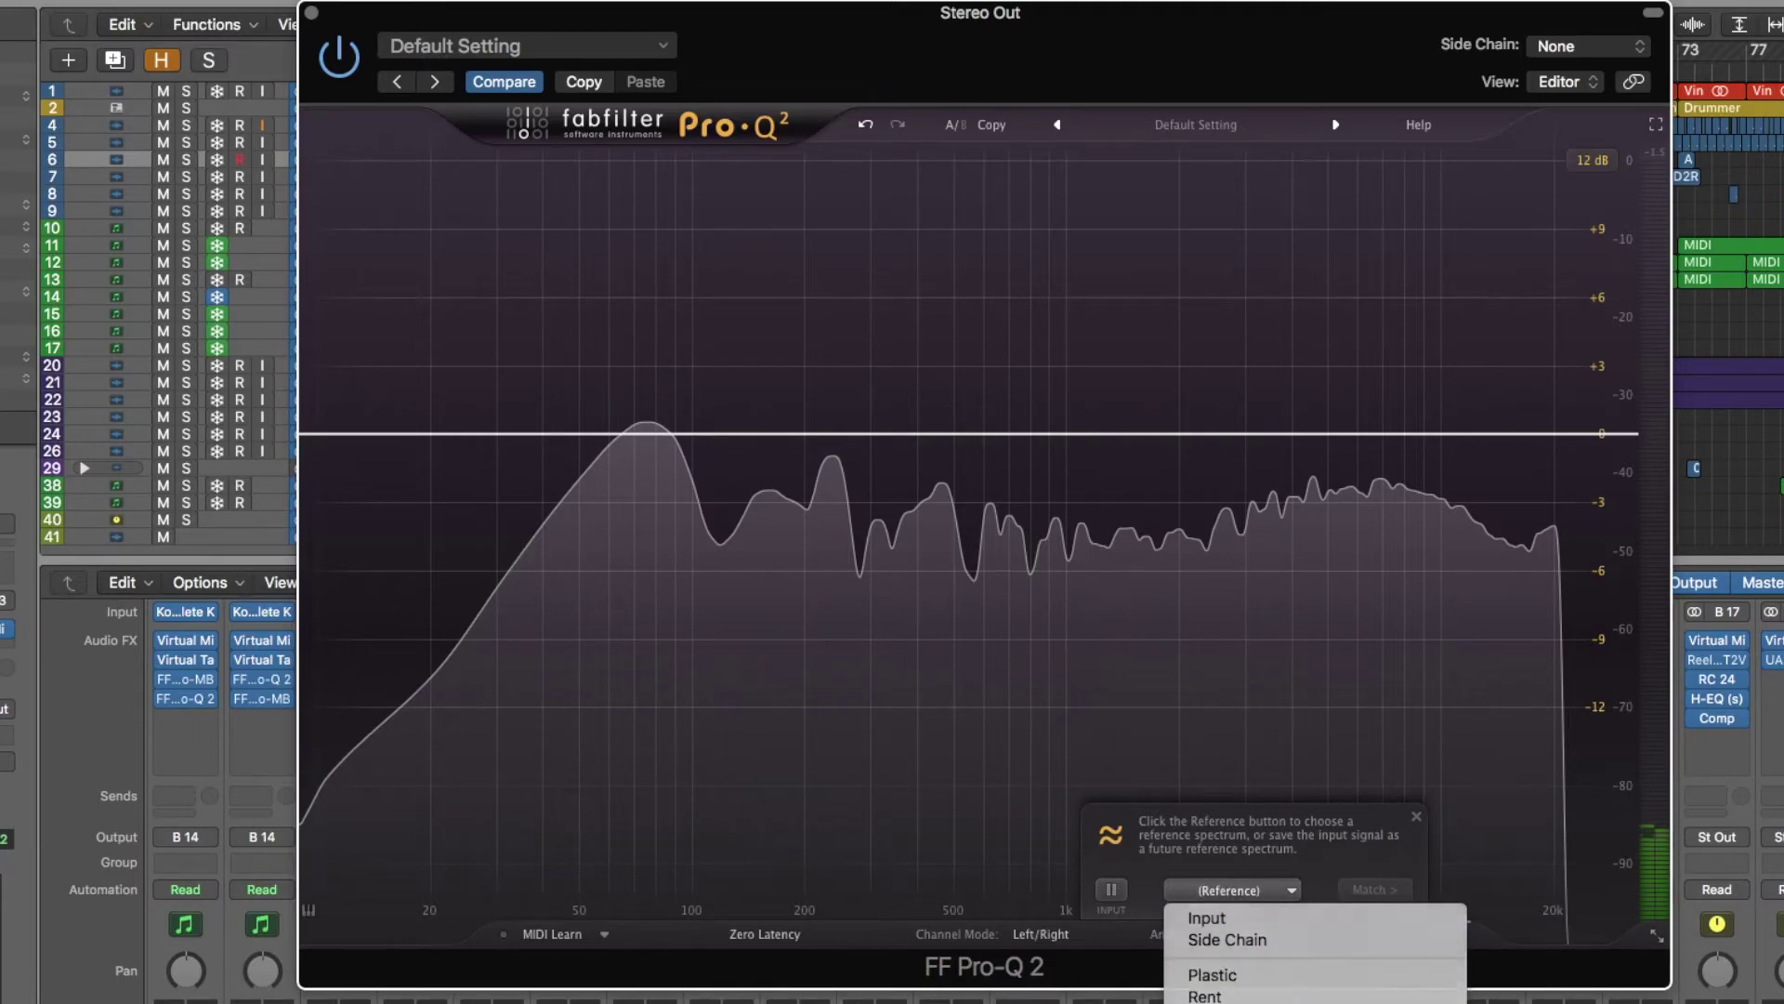
pyautogui.click(1227, 1000)
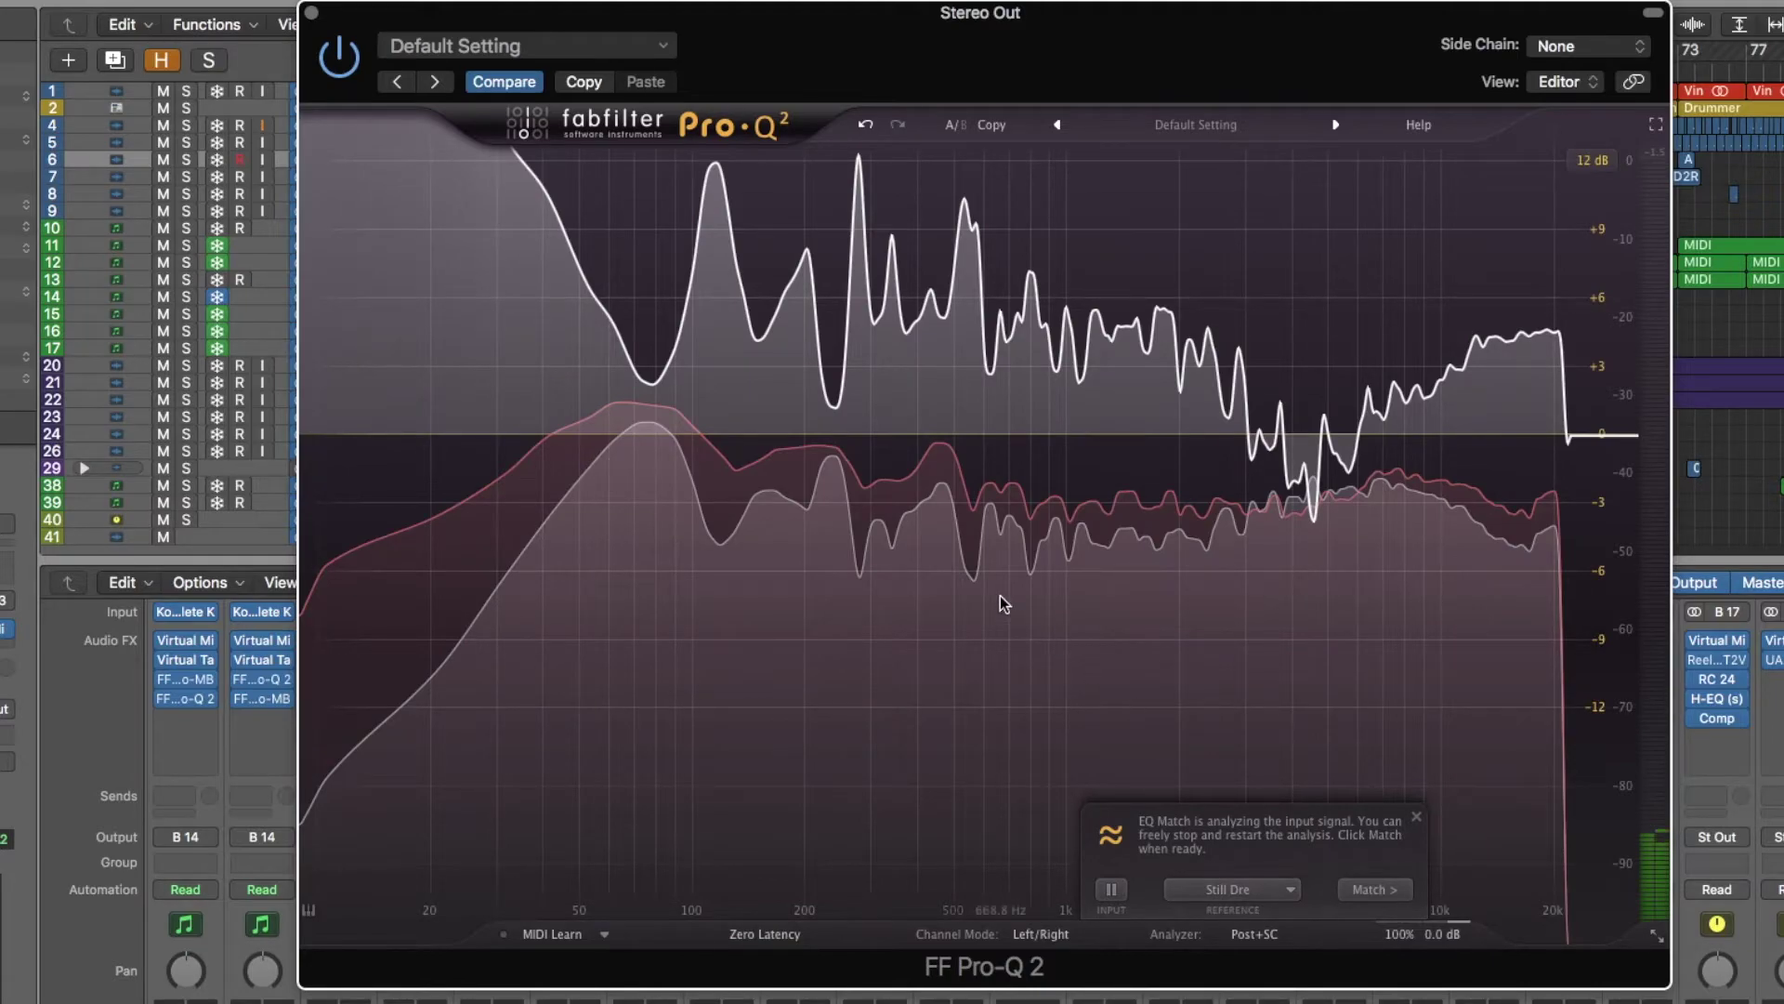
pyautogui.click(1109, 889)
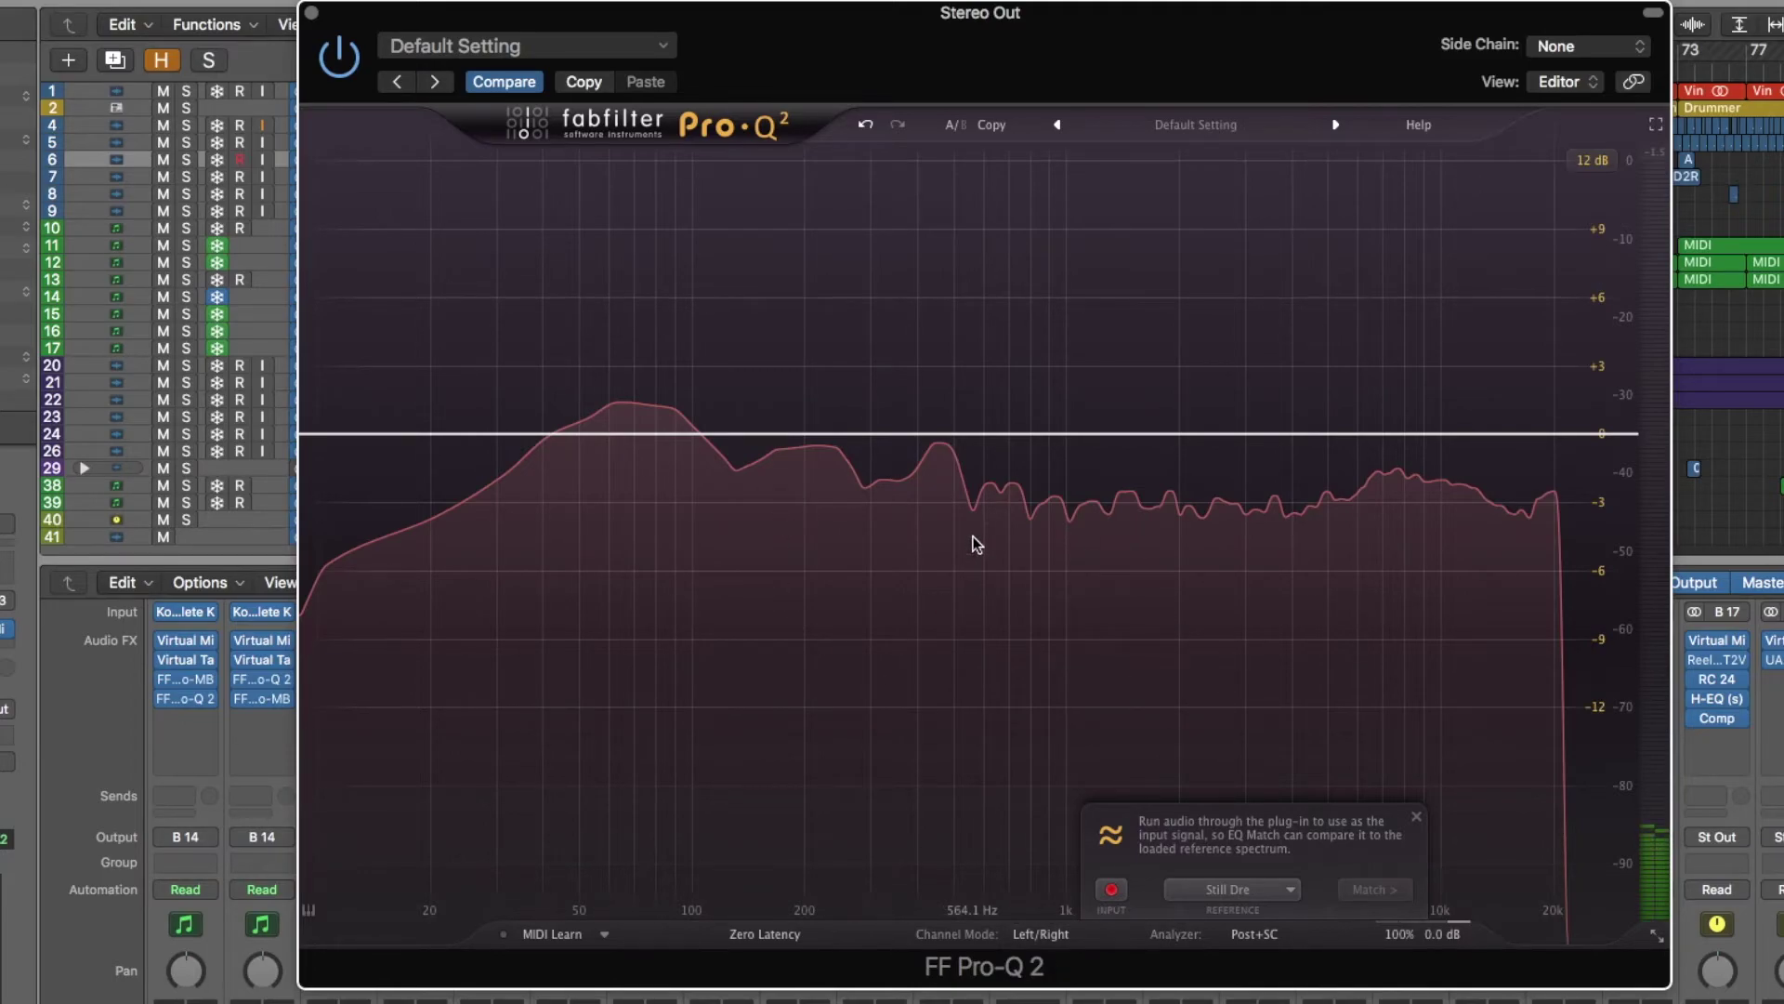
pyautogui.press('space')
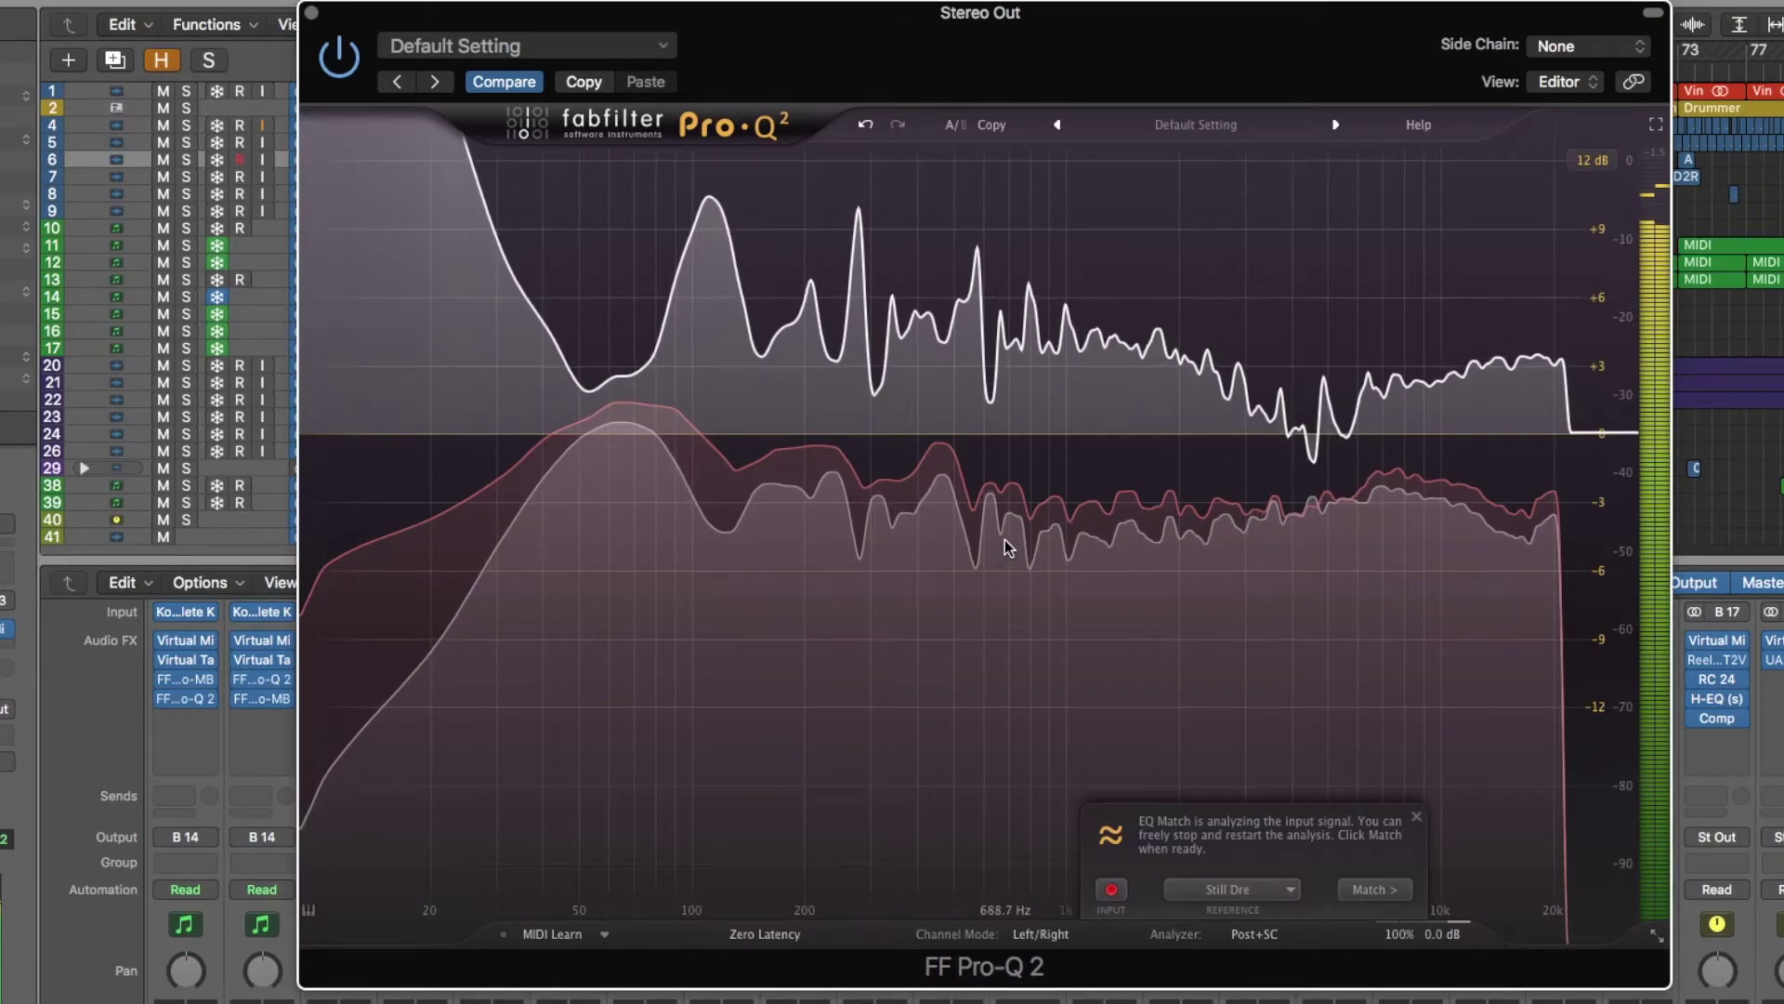
pyautogui.click(1111, 890)
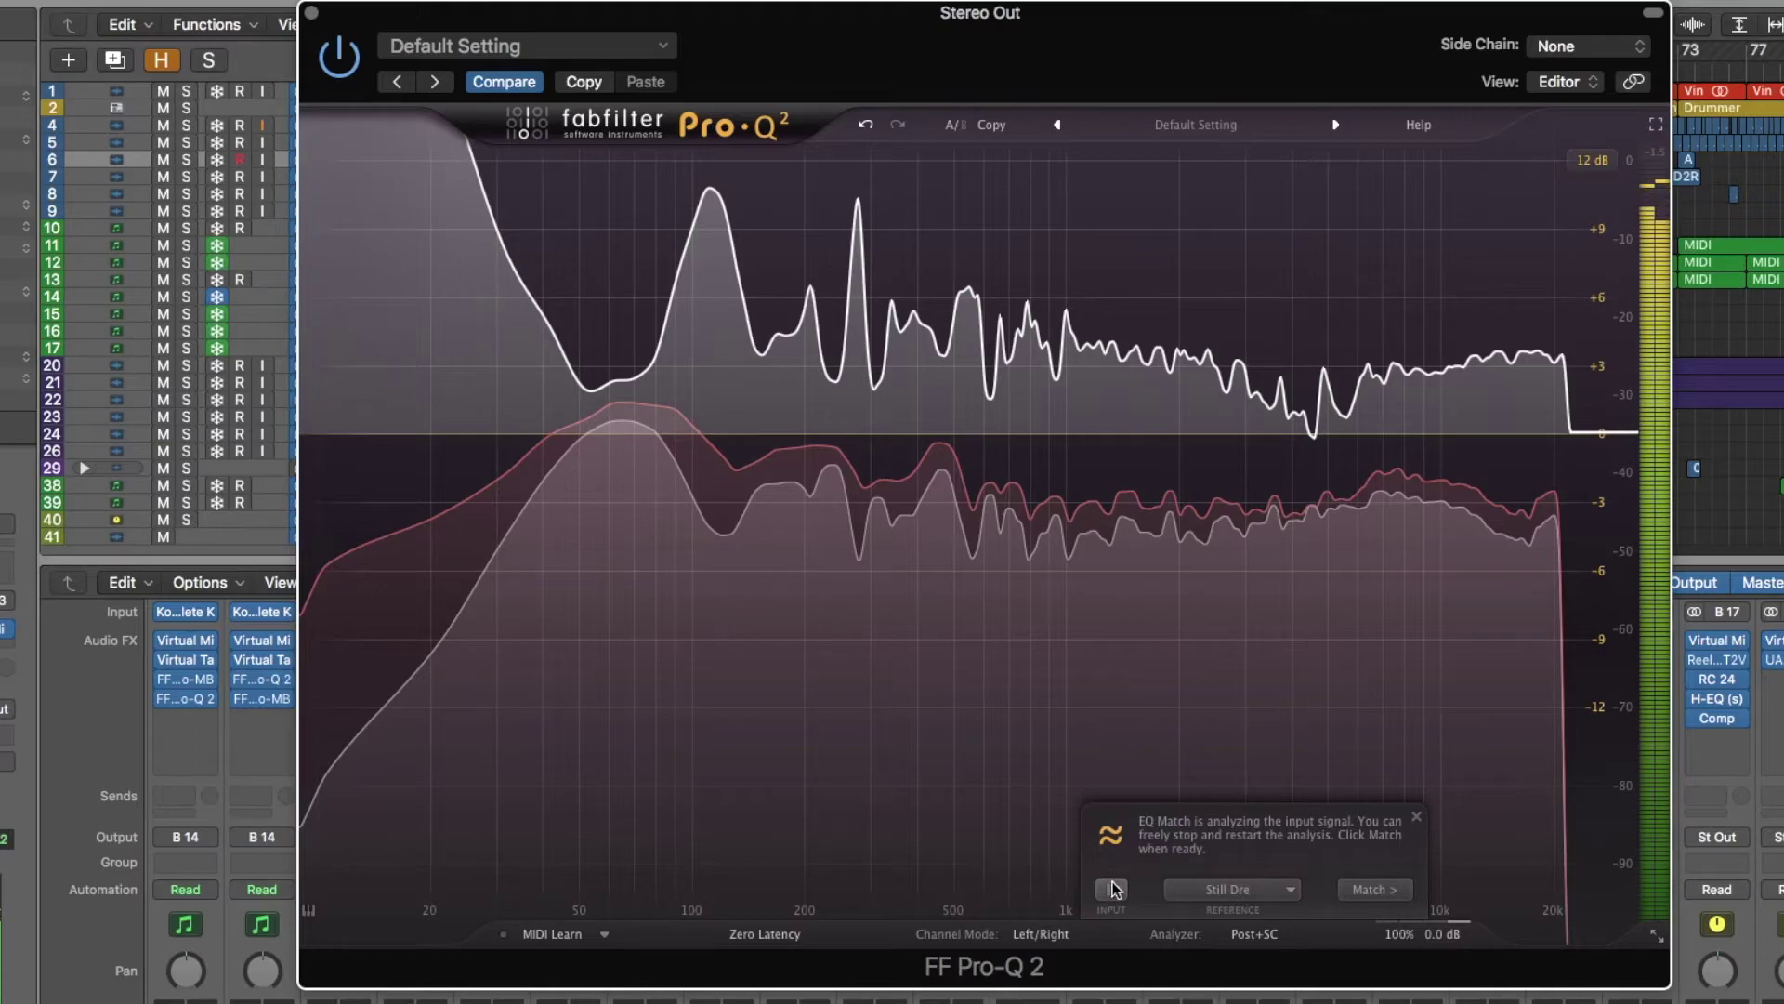
# Step: Generate six Still Dre–matched bands, widen the display to 30 dB, and flatten the 10 Hz band
pyautogui.click(1388, 890)
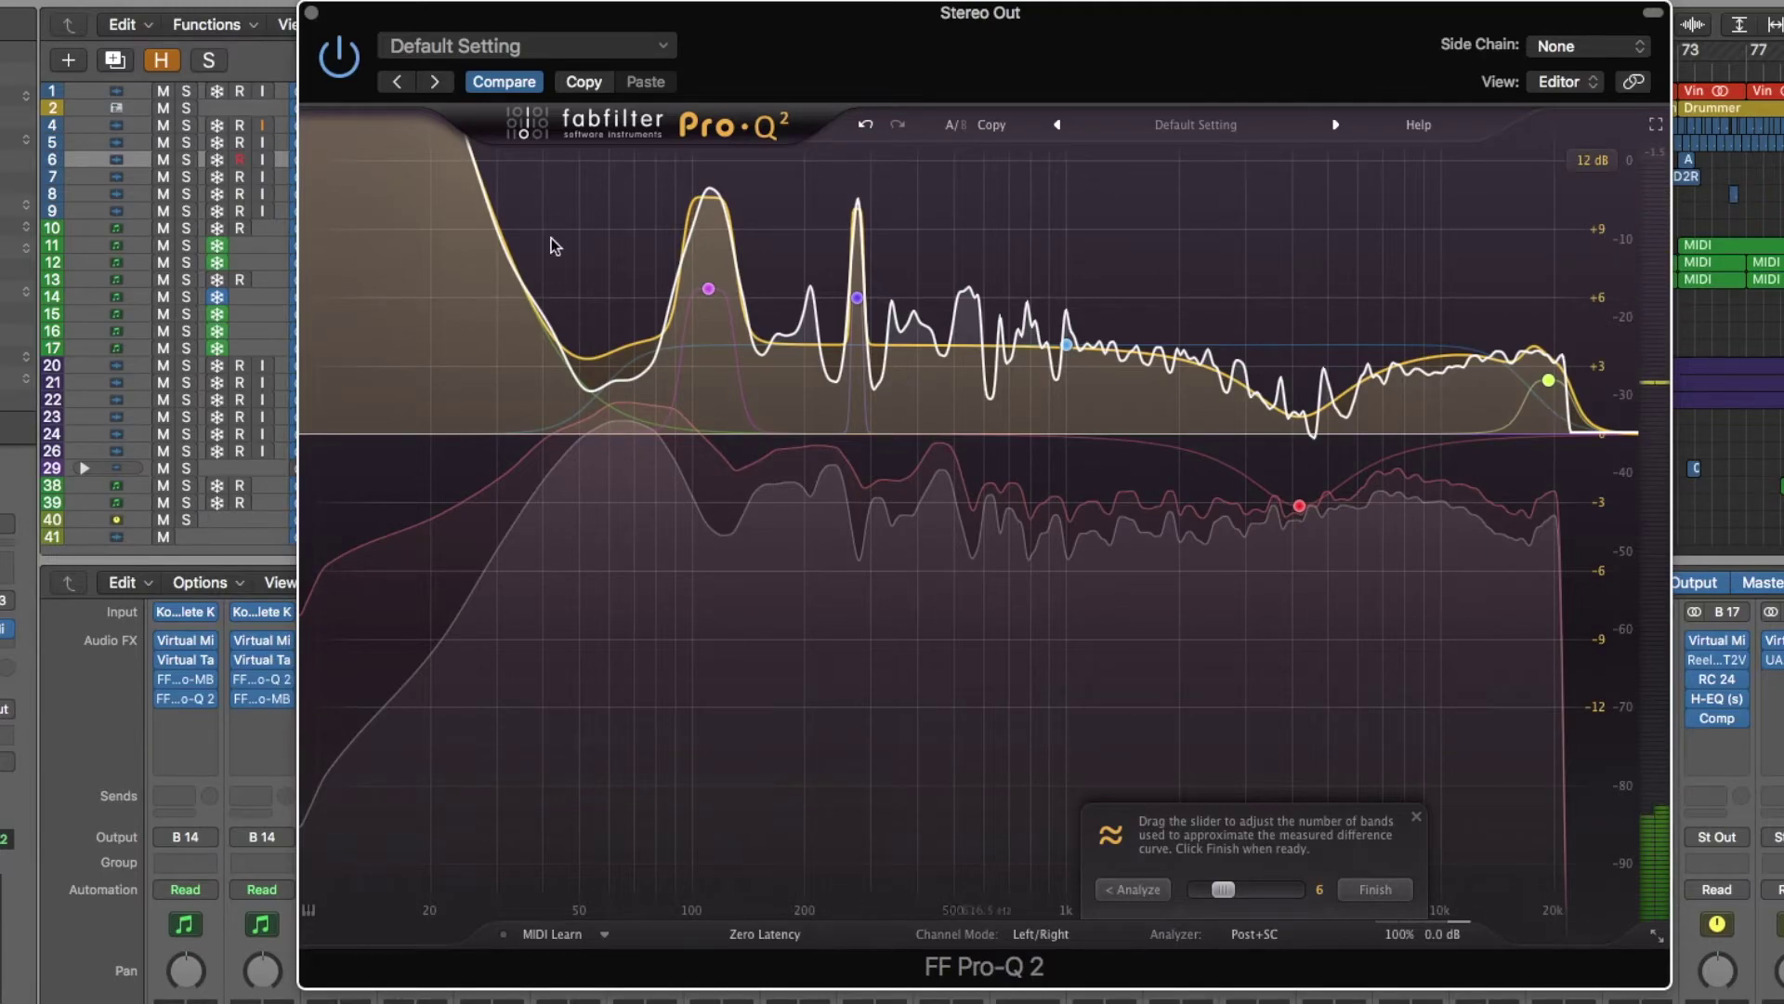
pyautogui.click(1595, 160)
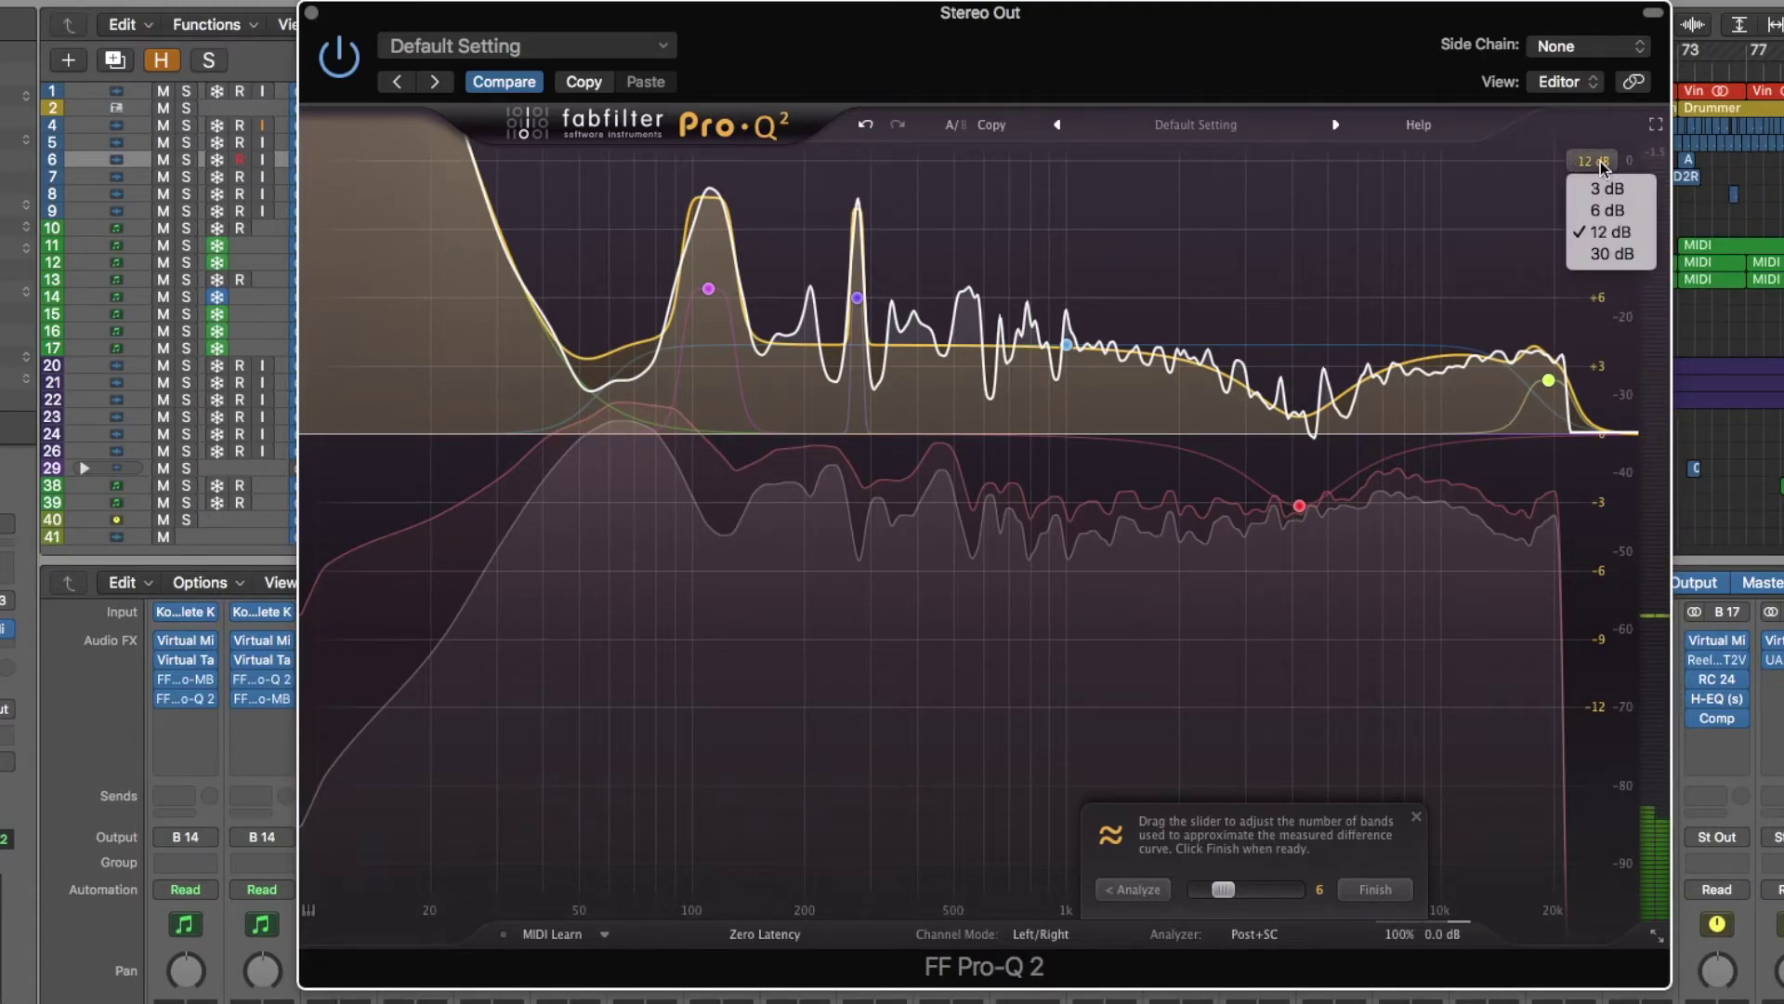
pyautogui.click(1626, 260)
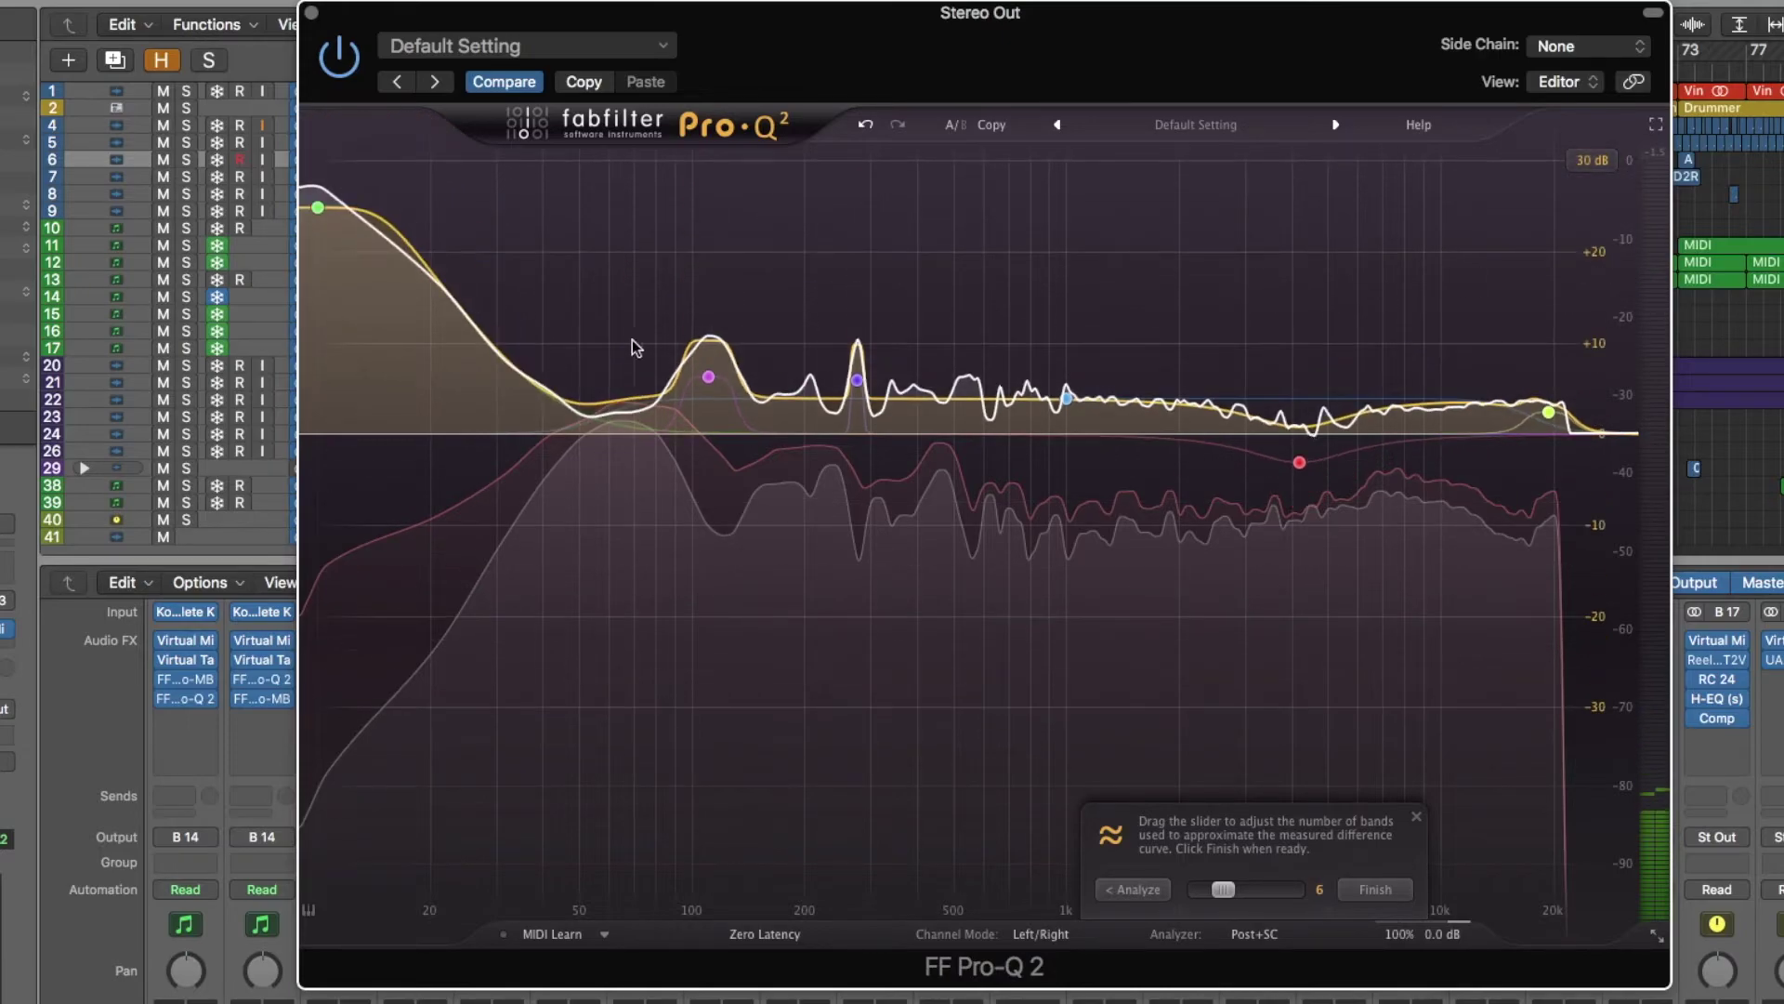
pyautogui.click(318, 209)
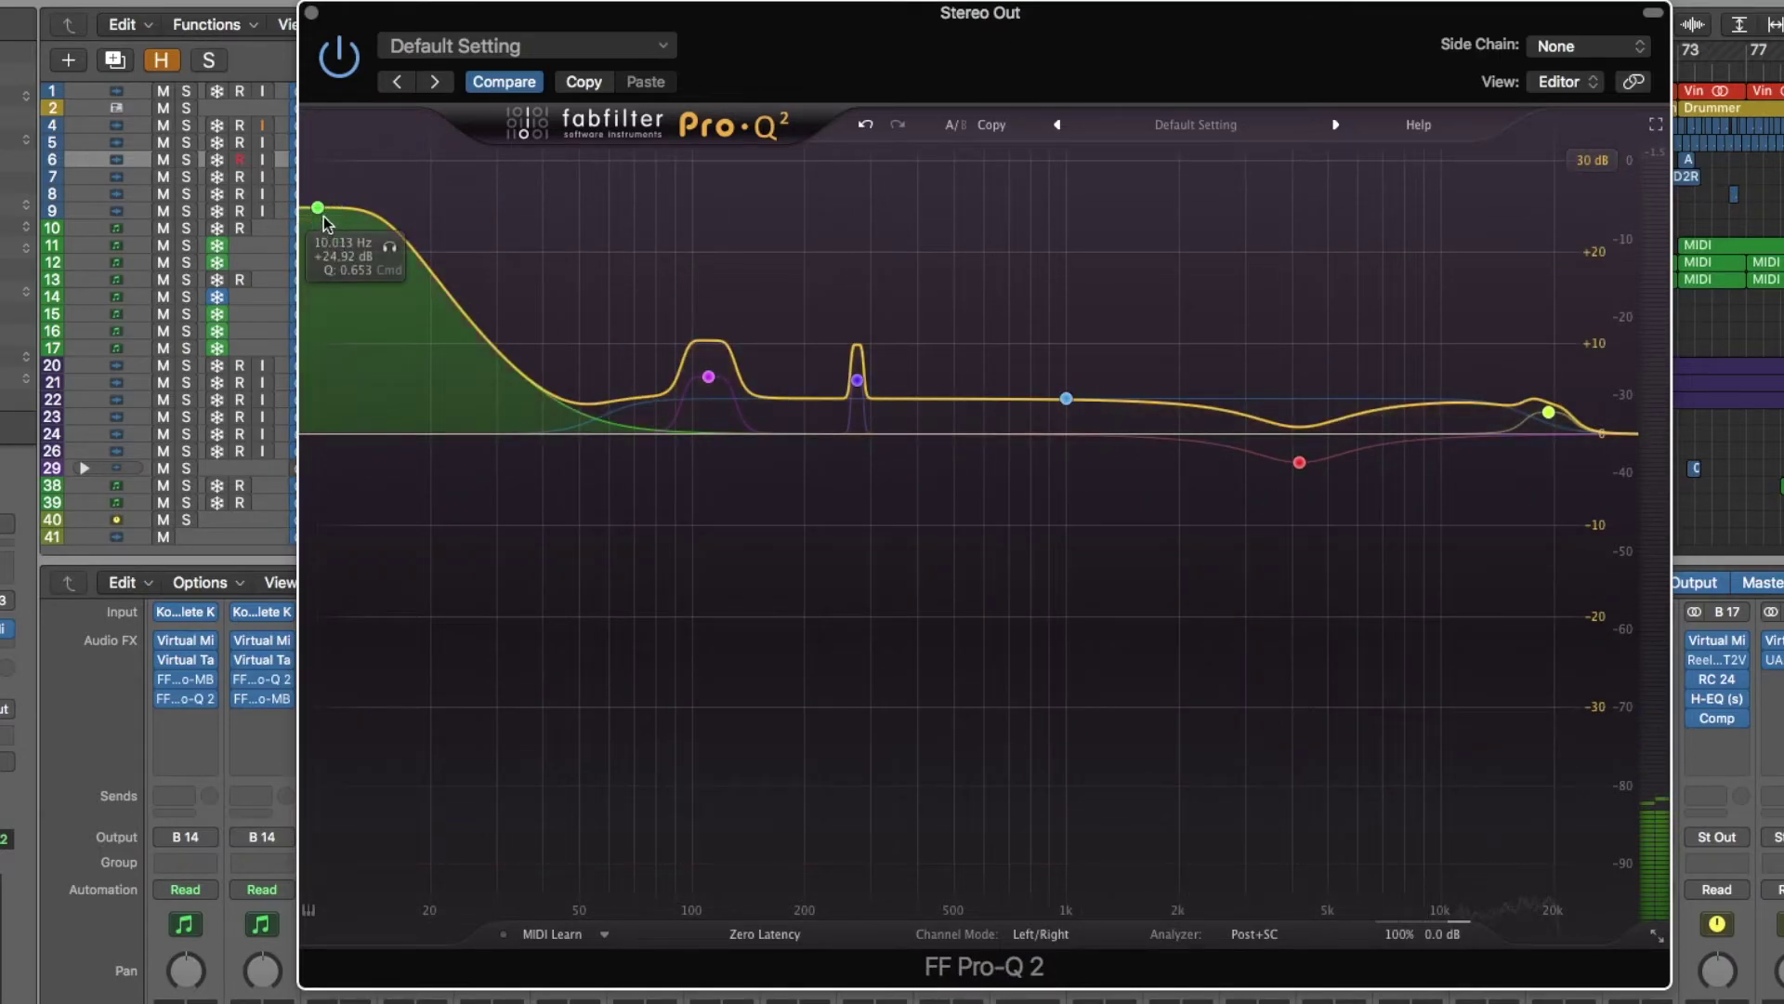
pyautogui.moveTo(316, 208); pyautogui.dragTo(326, 435)
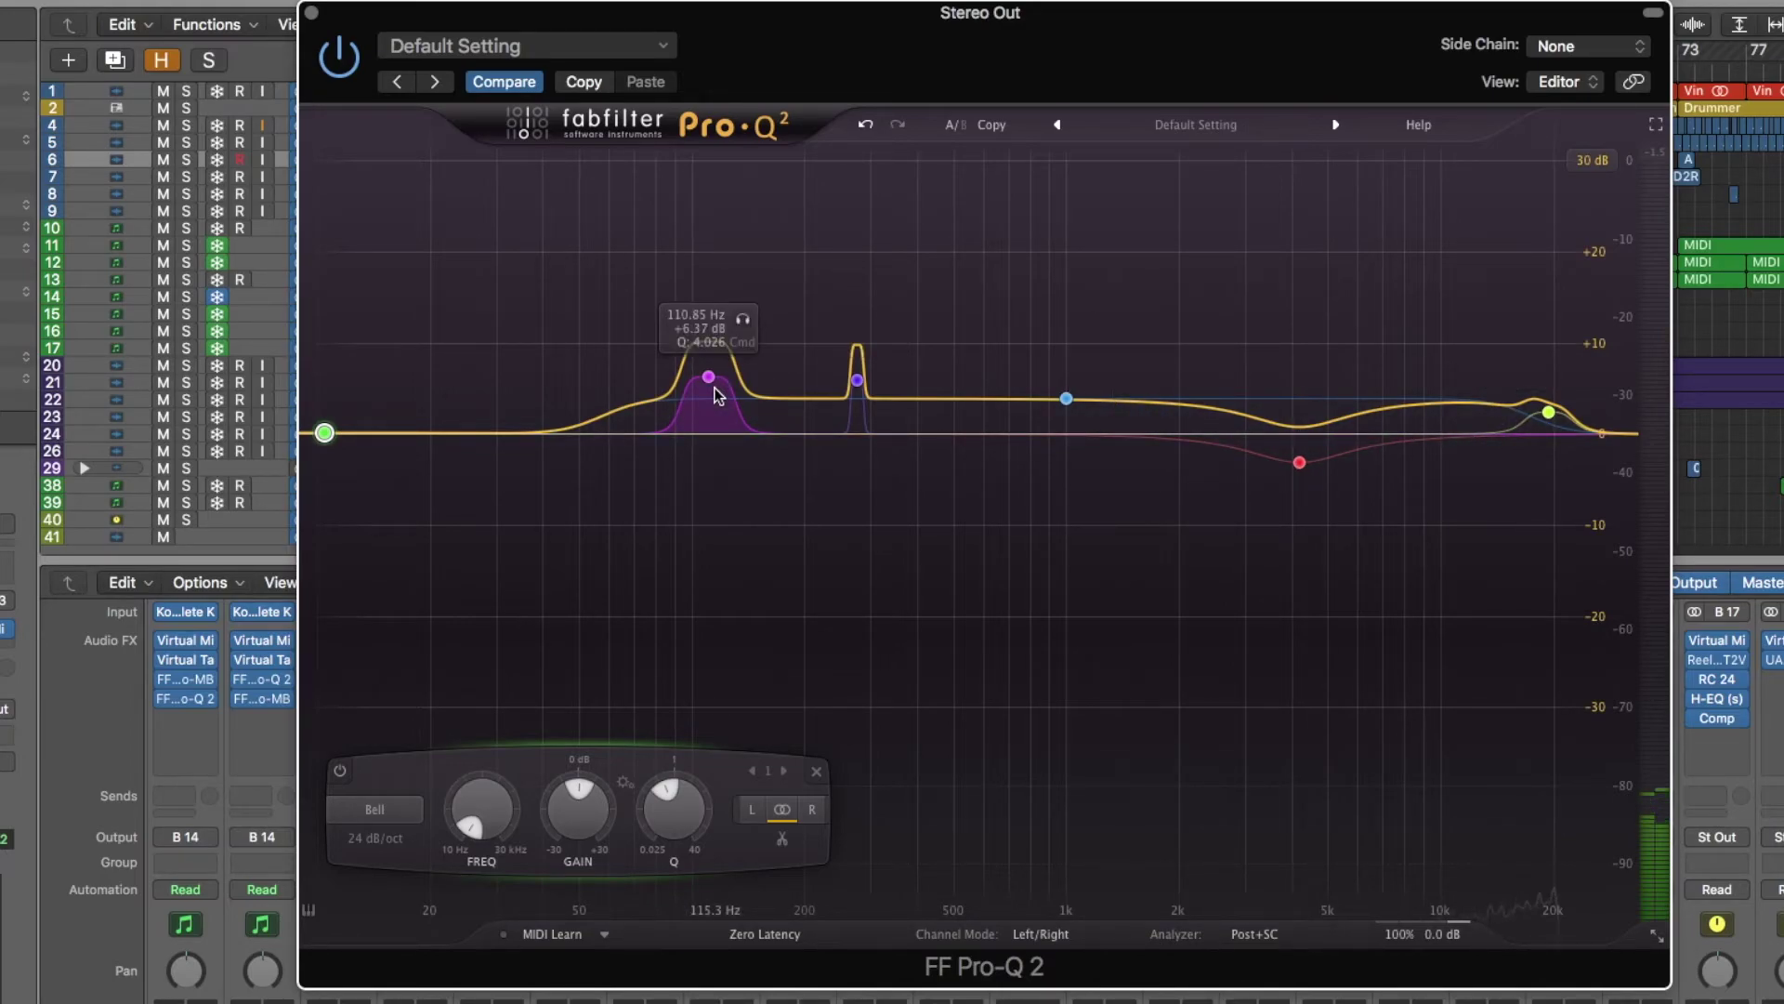
pyautogui.press('space')
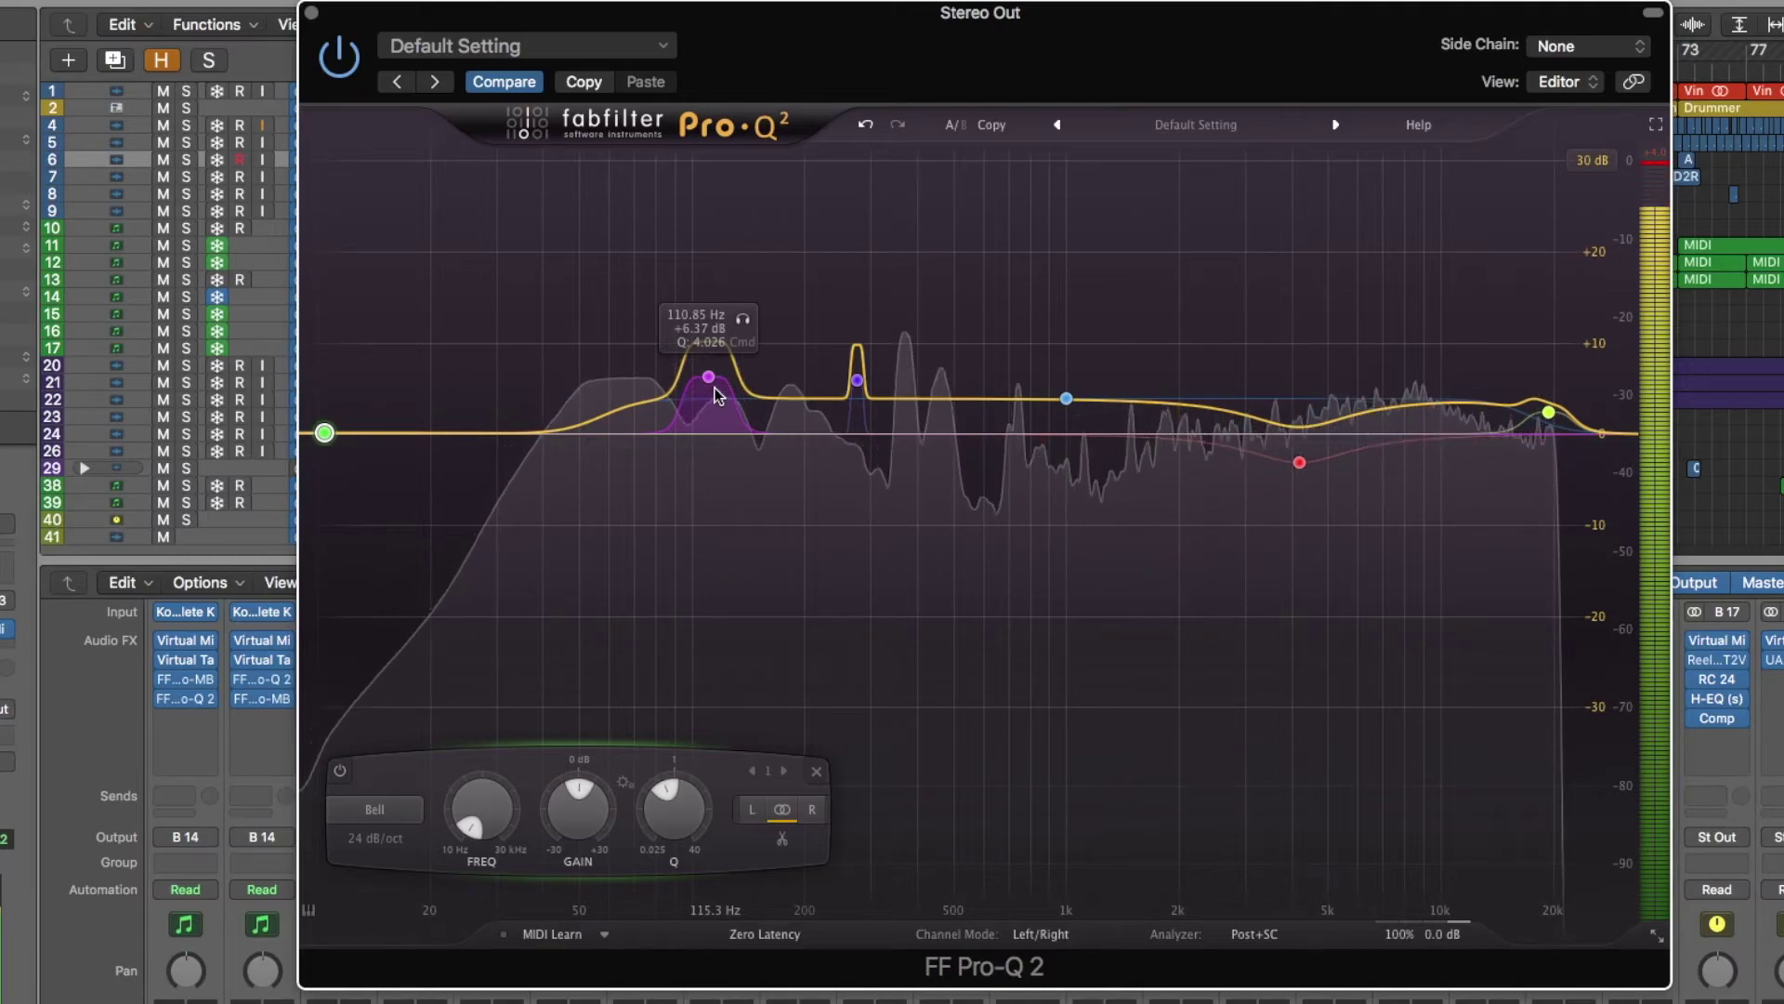
pyautogui.press('space')
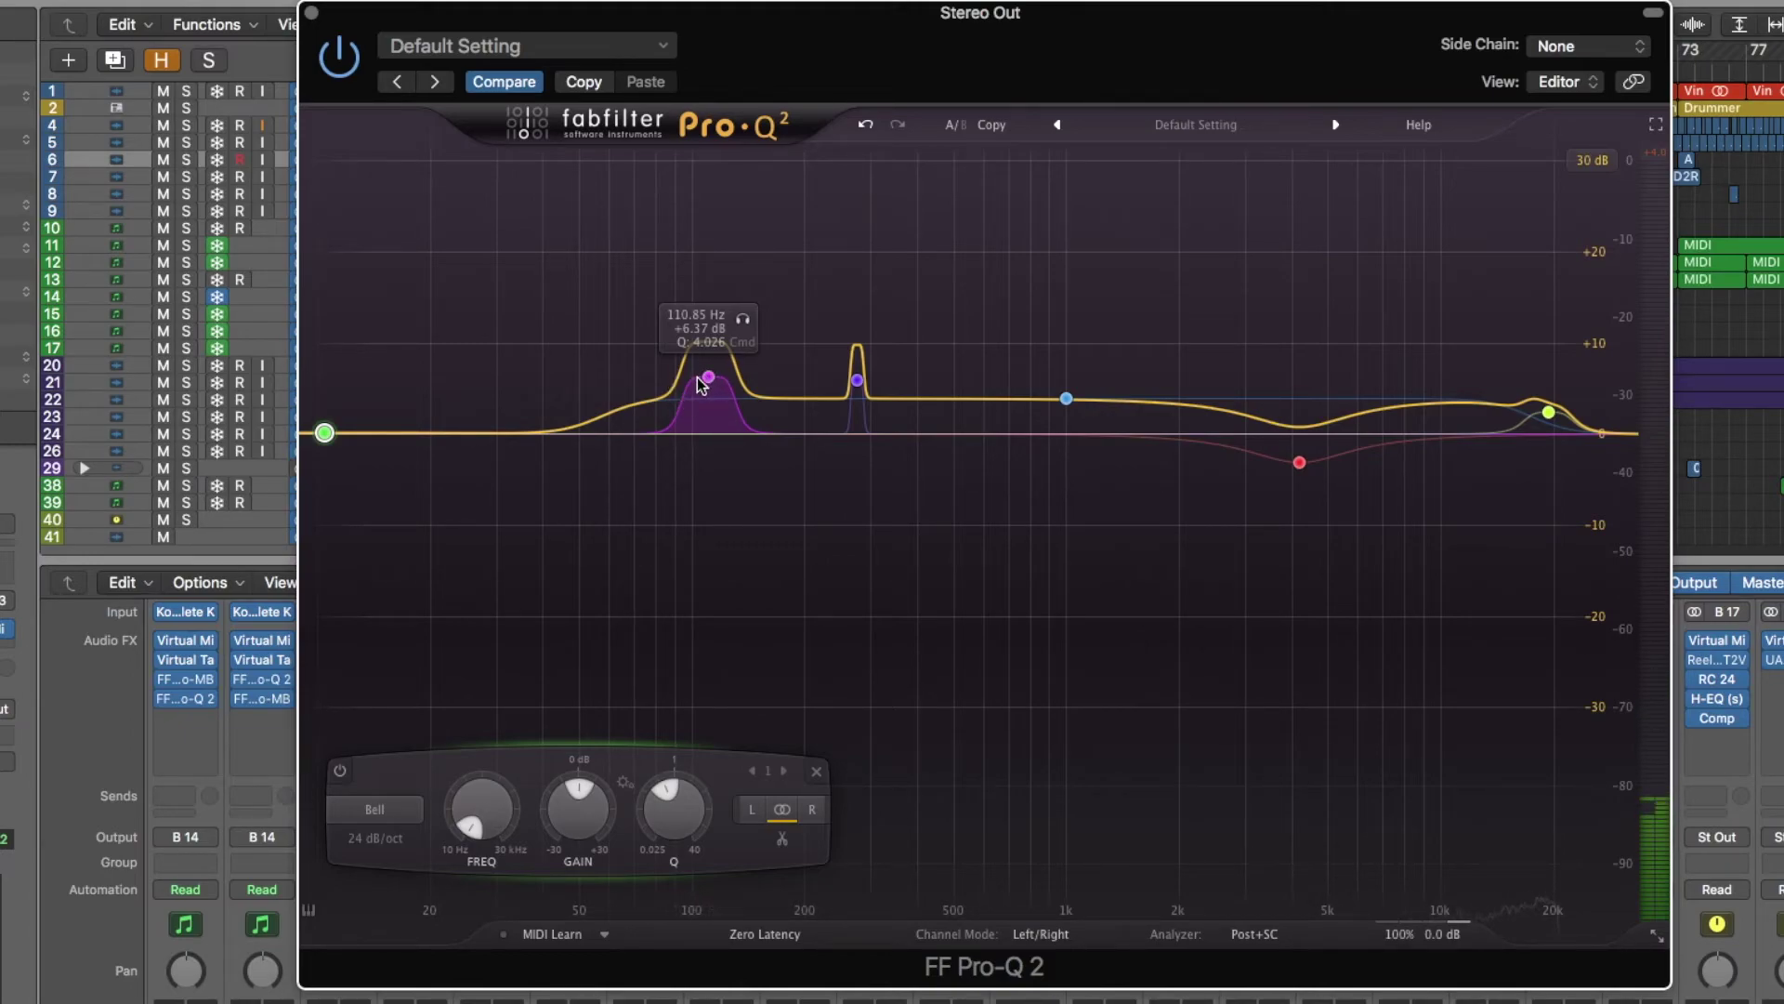
pyautogui.moveTo(884, 410)
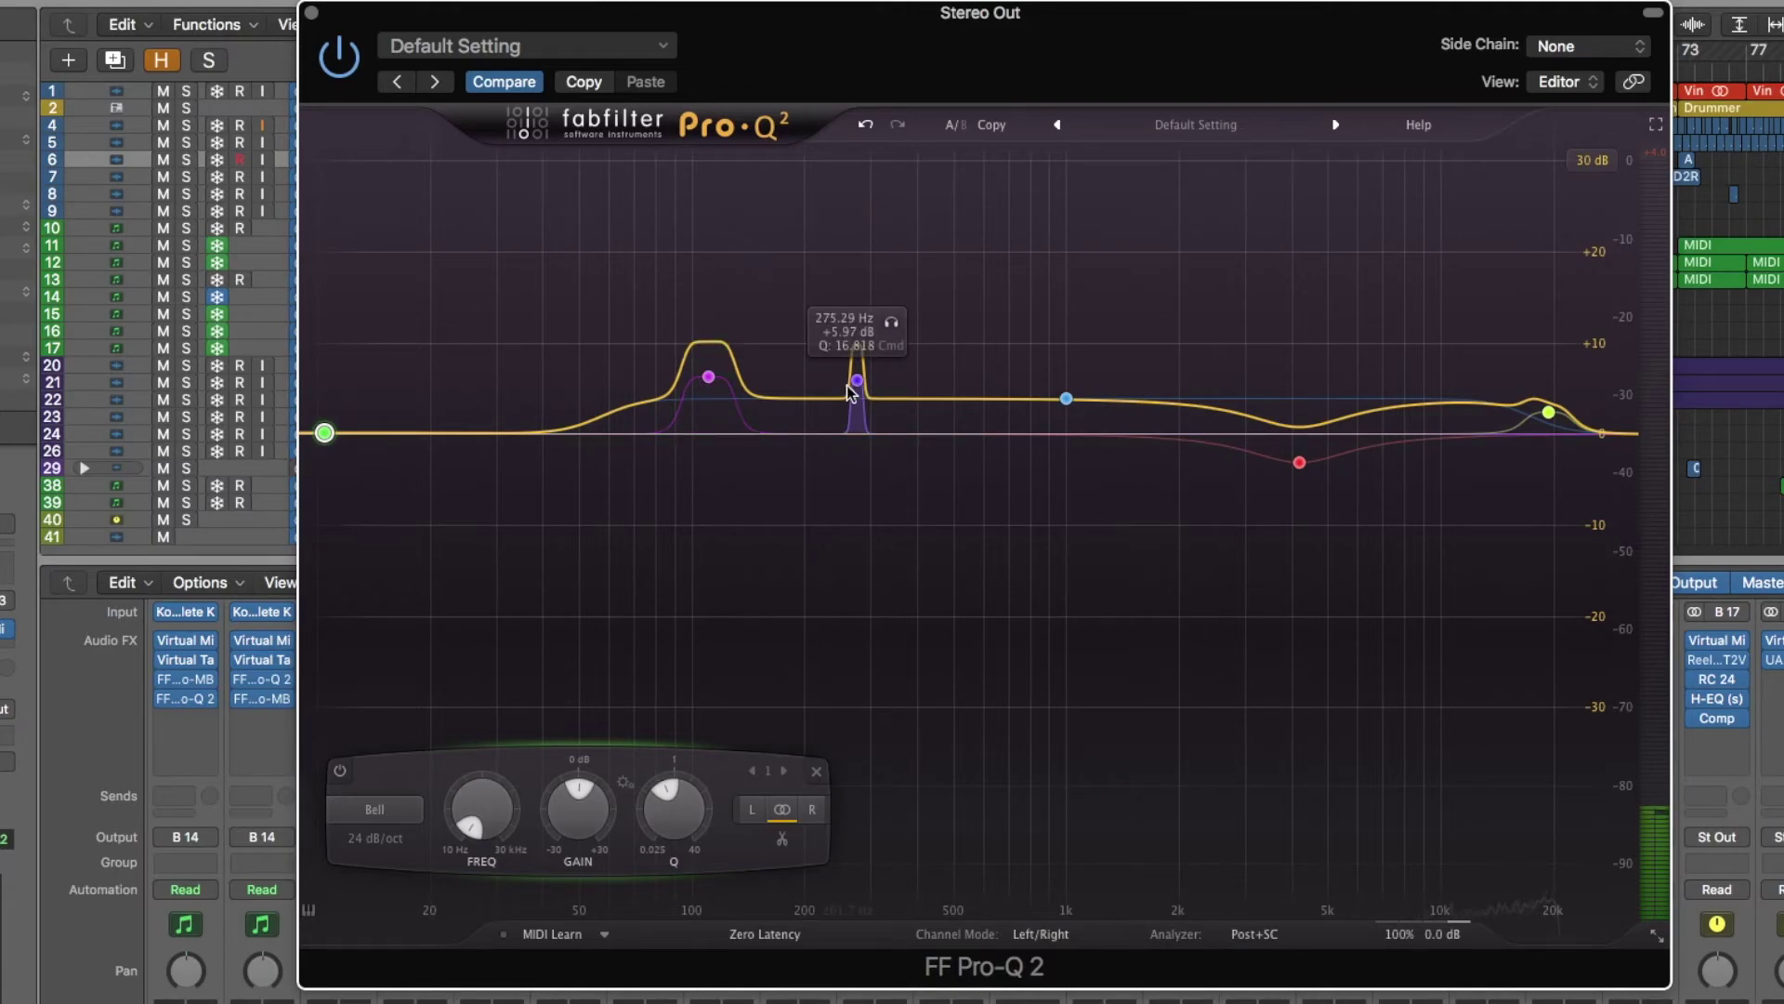
pyautogui.click(892, 324)
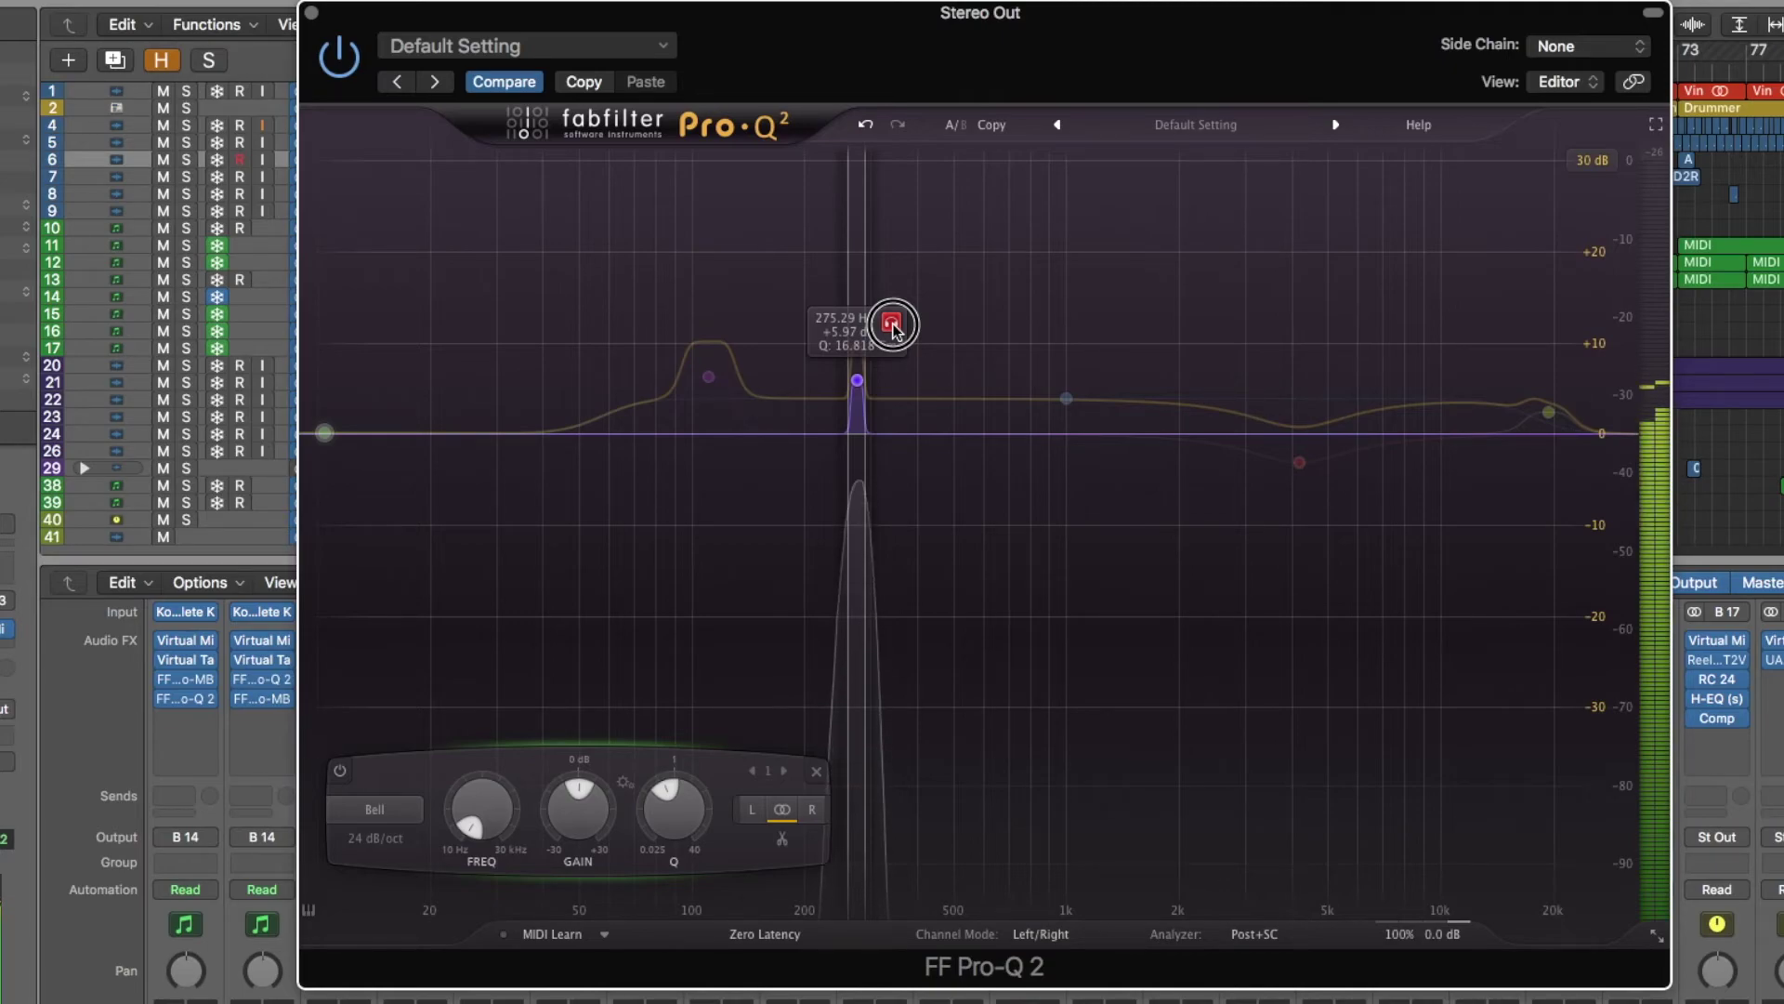
pyautogui.click(892, 324)
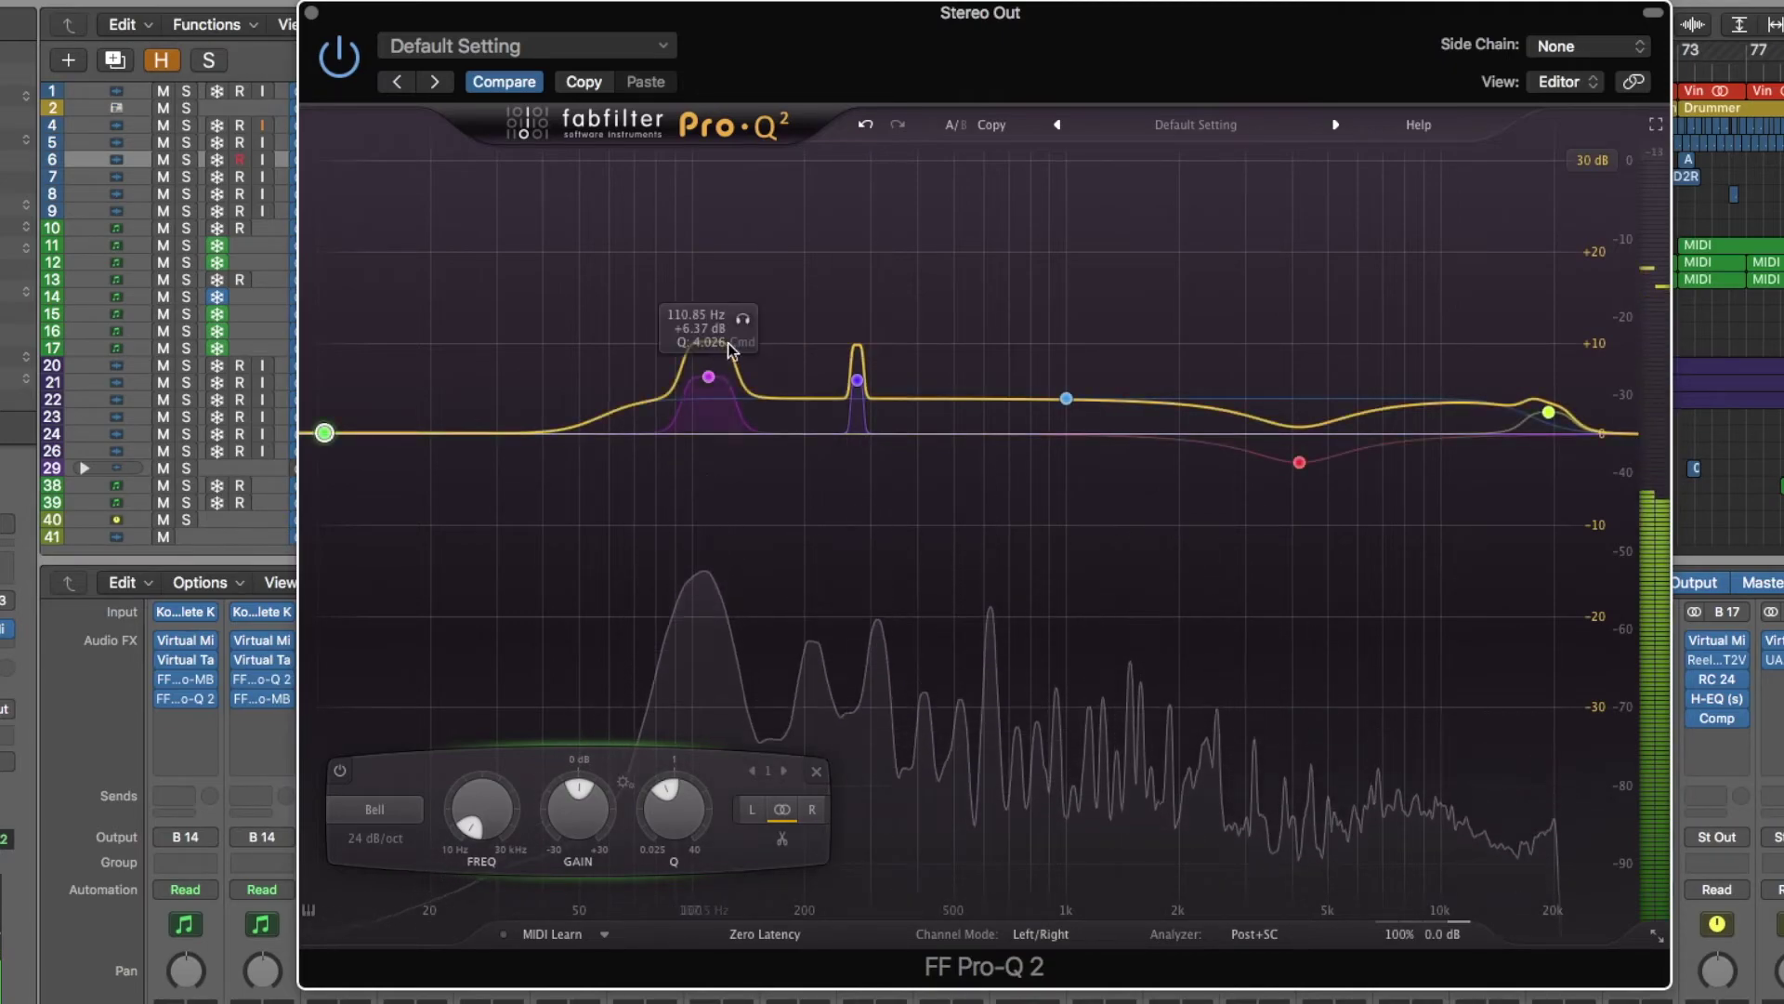
pyautogui.click(743, 319)
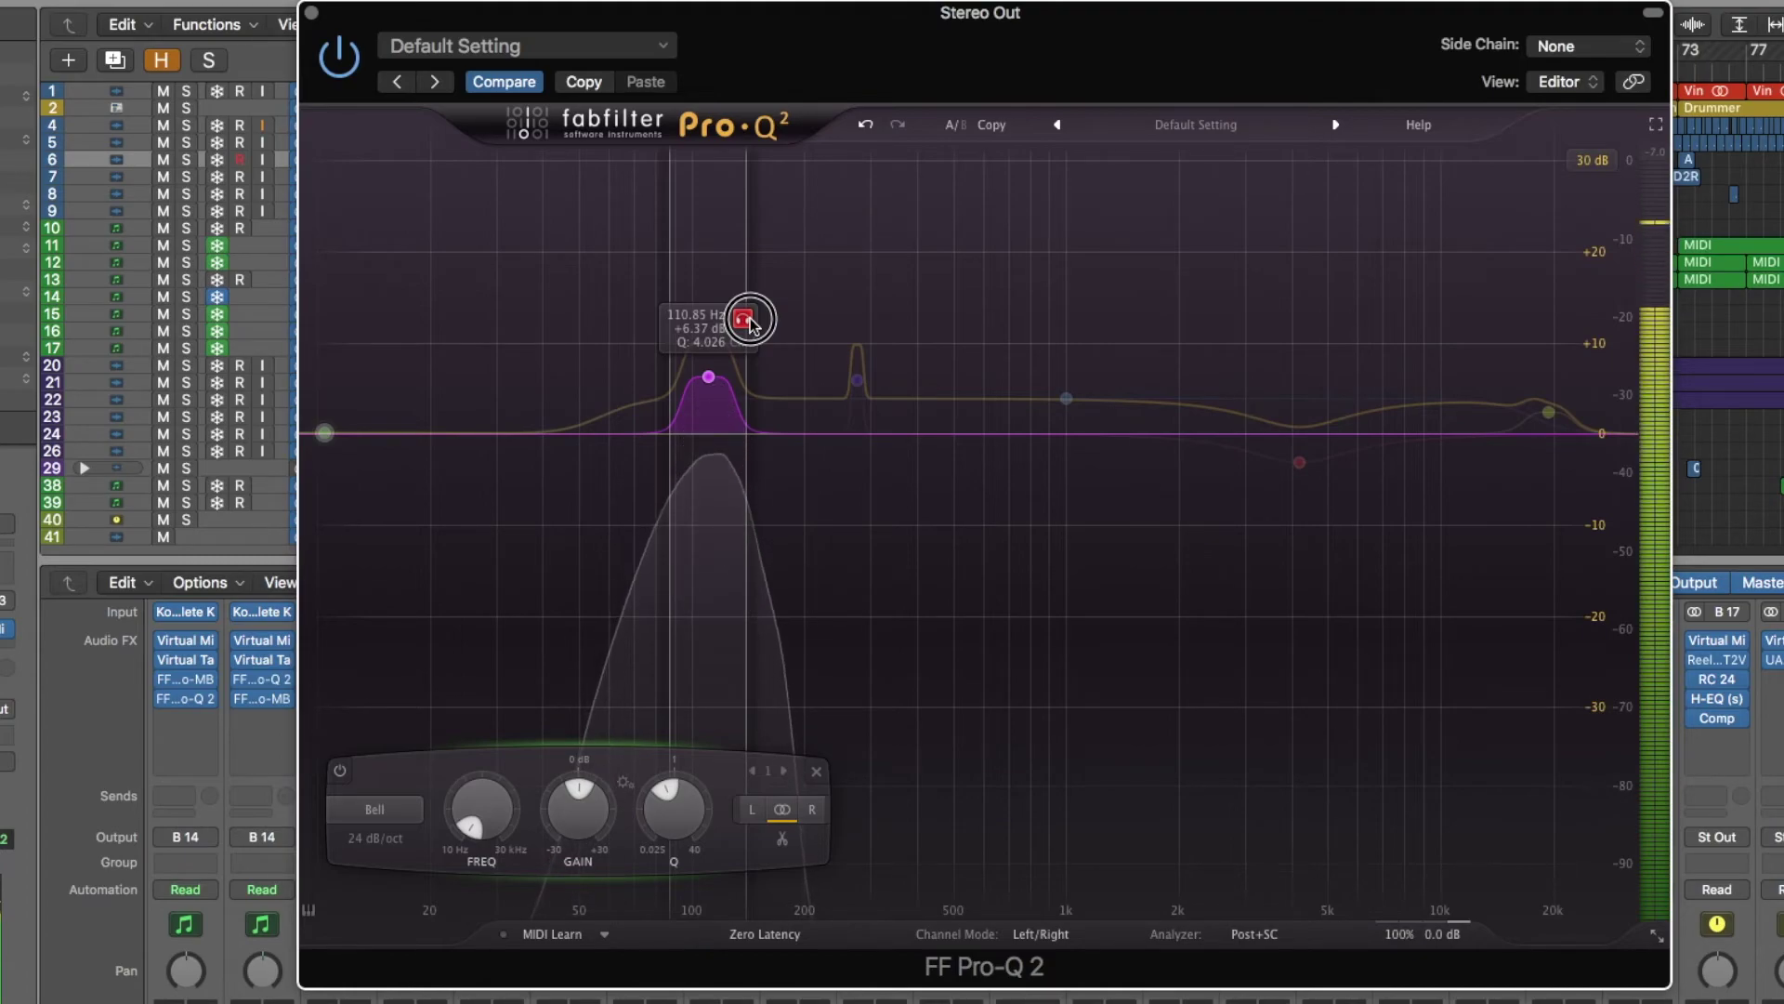
pyautogui.click(744, 320)
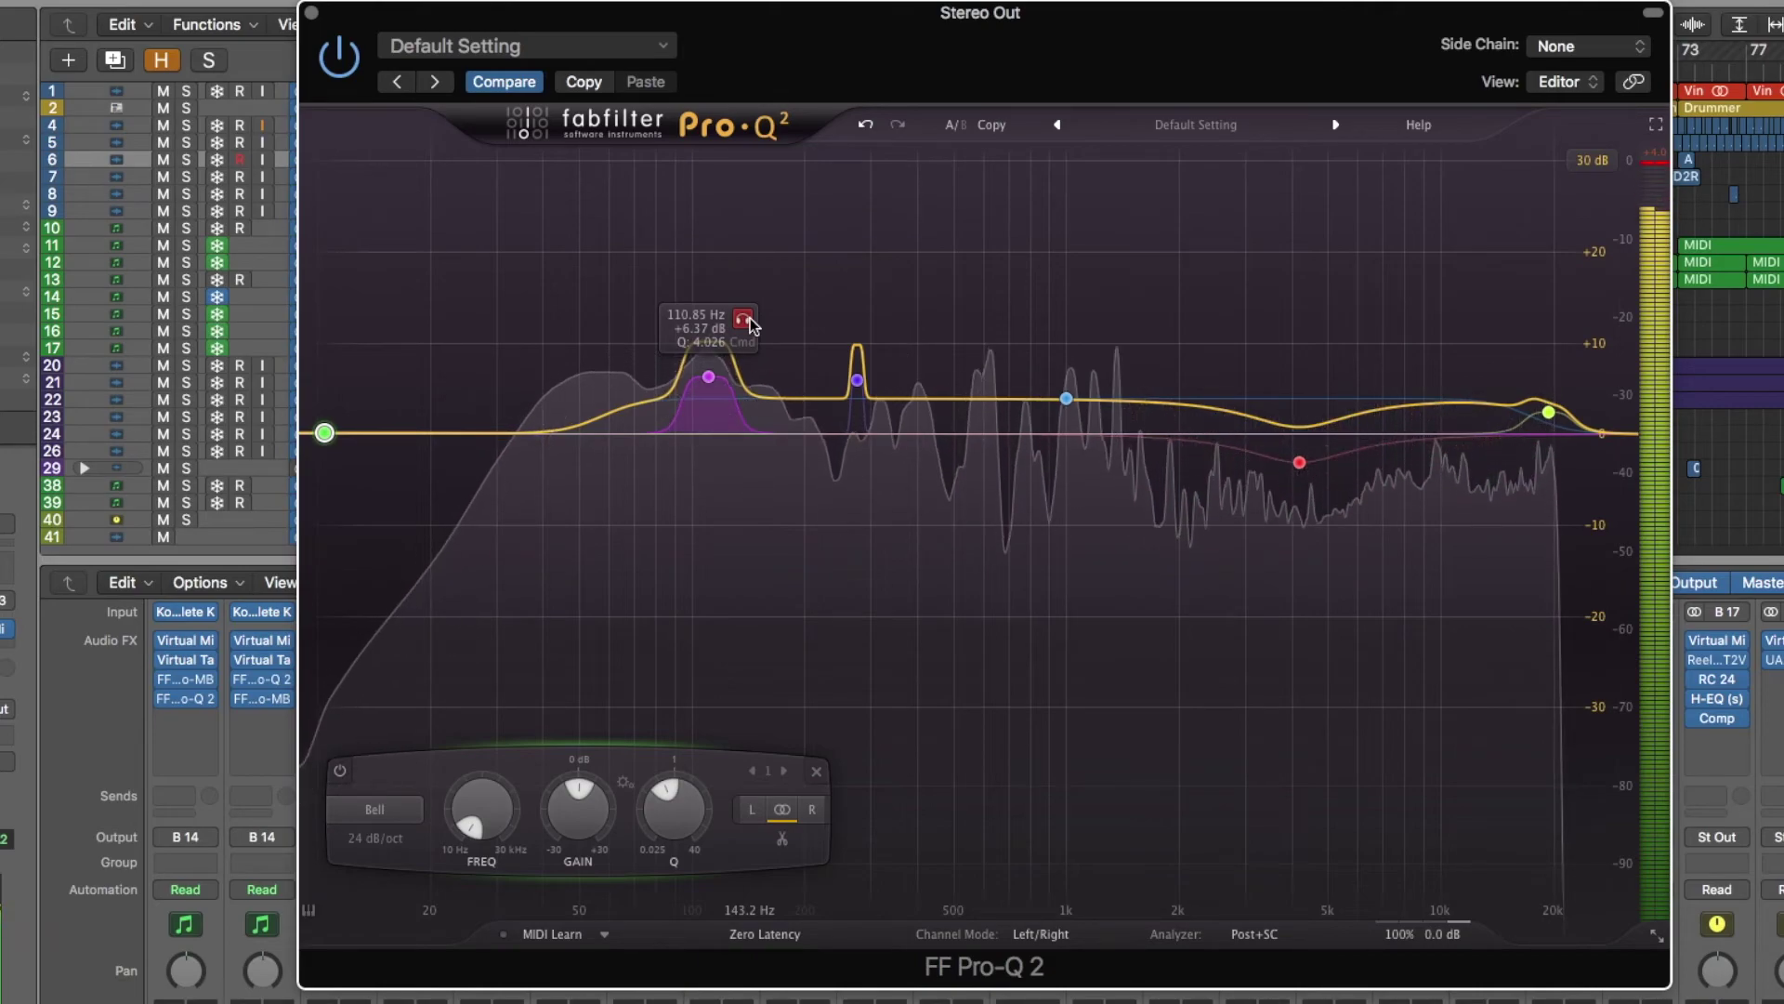
pyautogui.press('space')
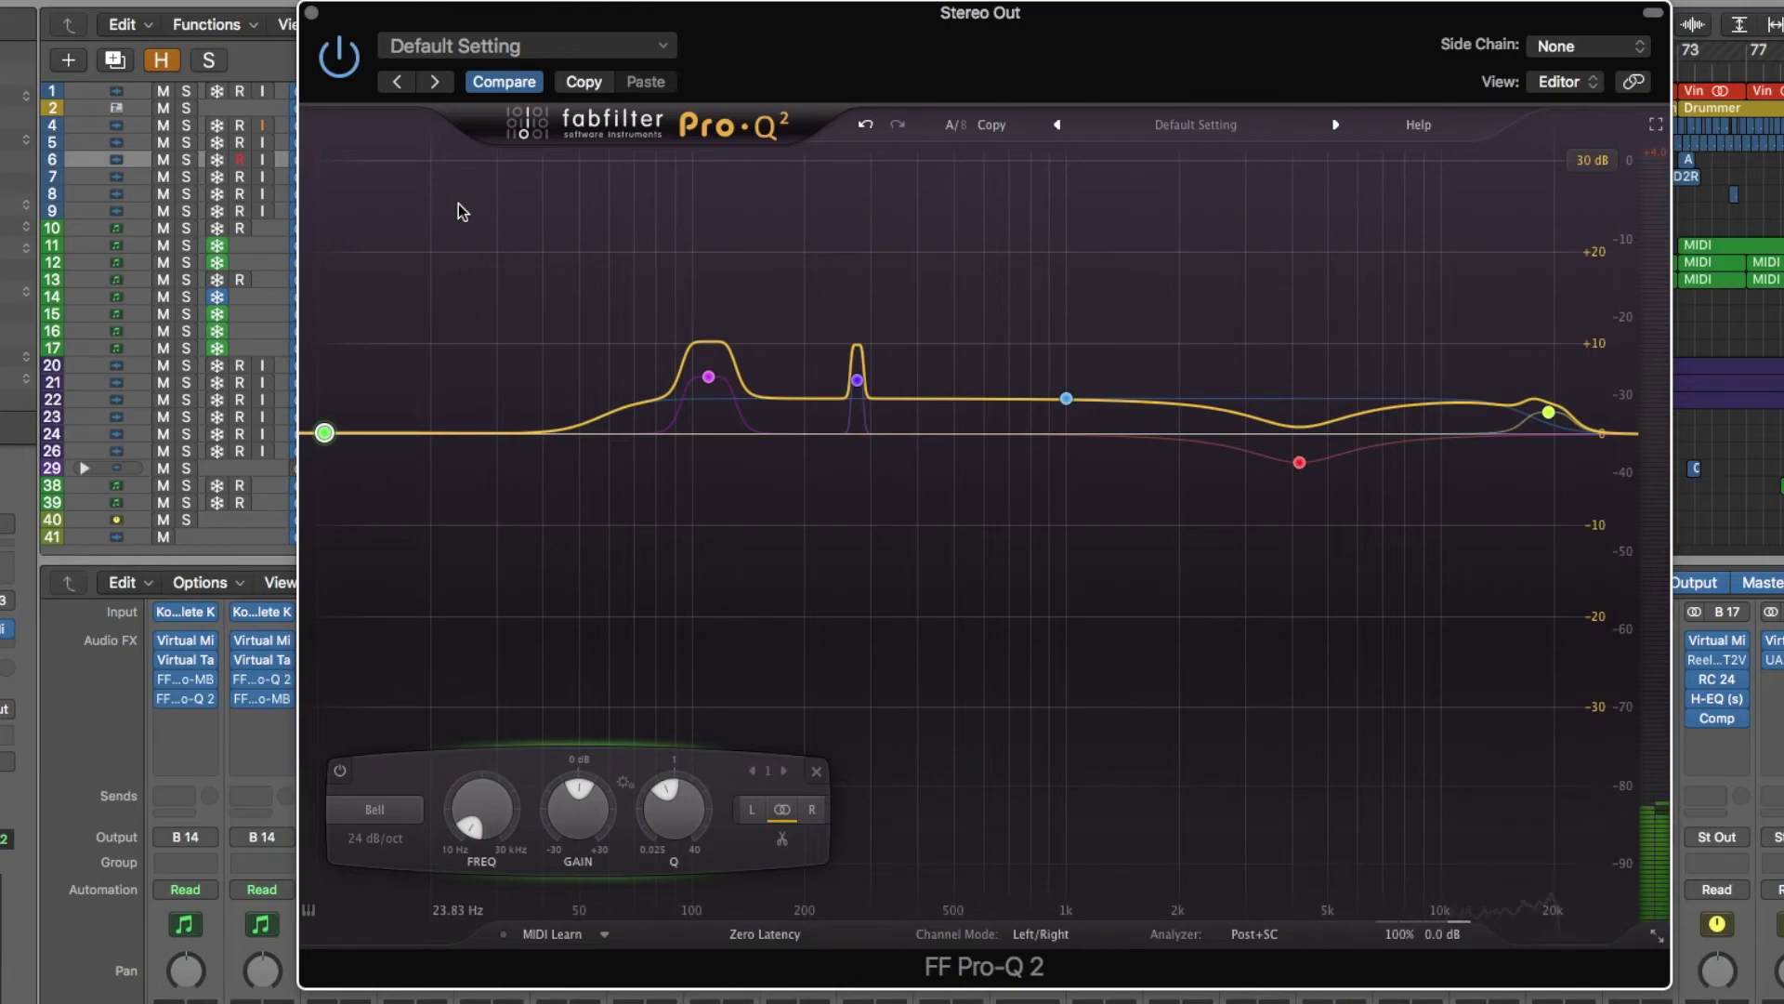
pyautogui.moveTo(1303, 513)
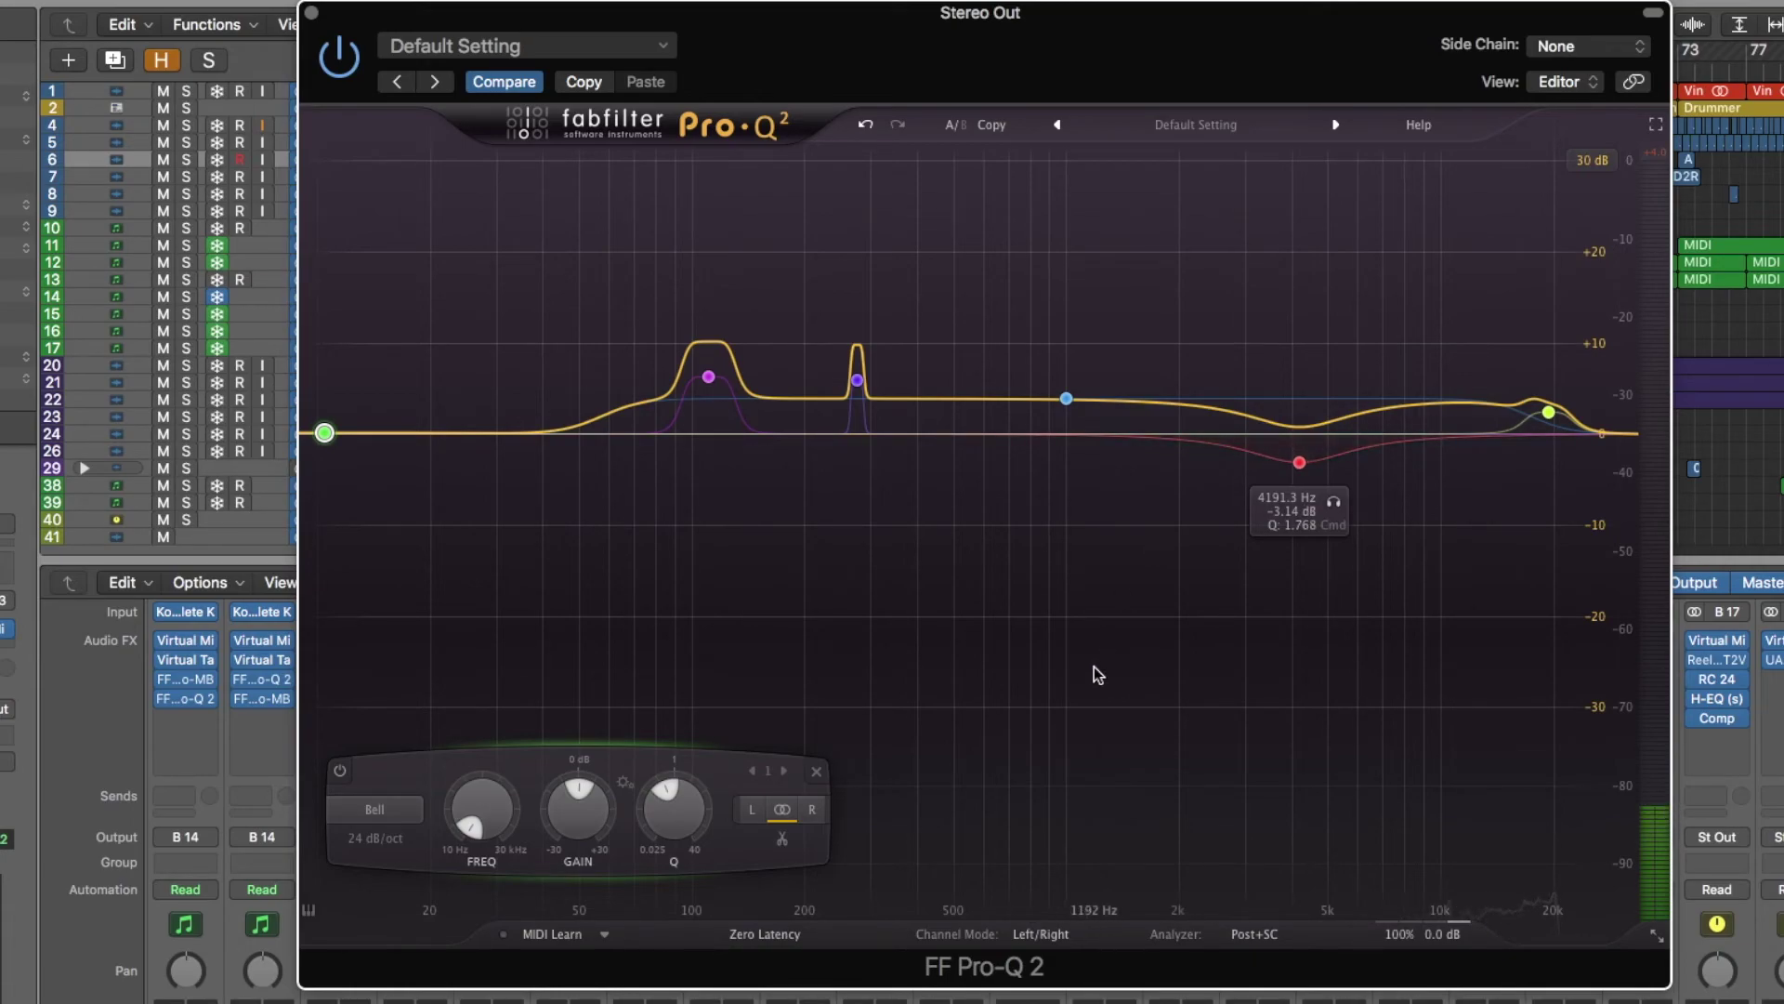
# Step: Match to the Rent reference and lower the new 10.18 Hz band from +24 dB to +0.07 dB
pyautogui.click(1268, 932)
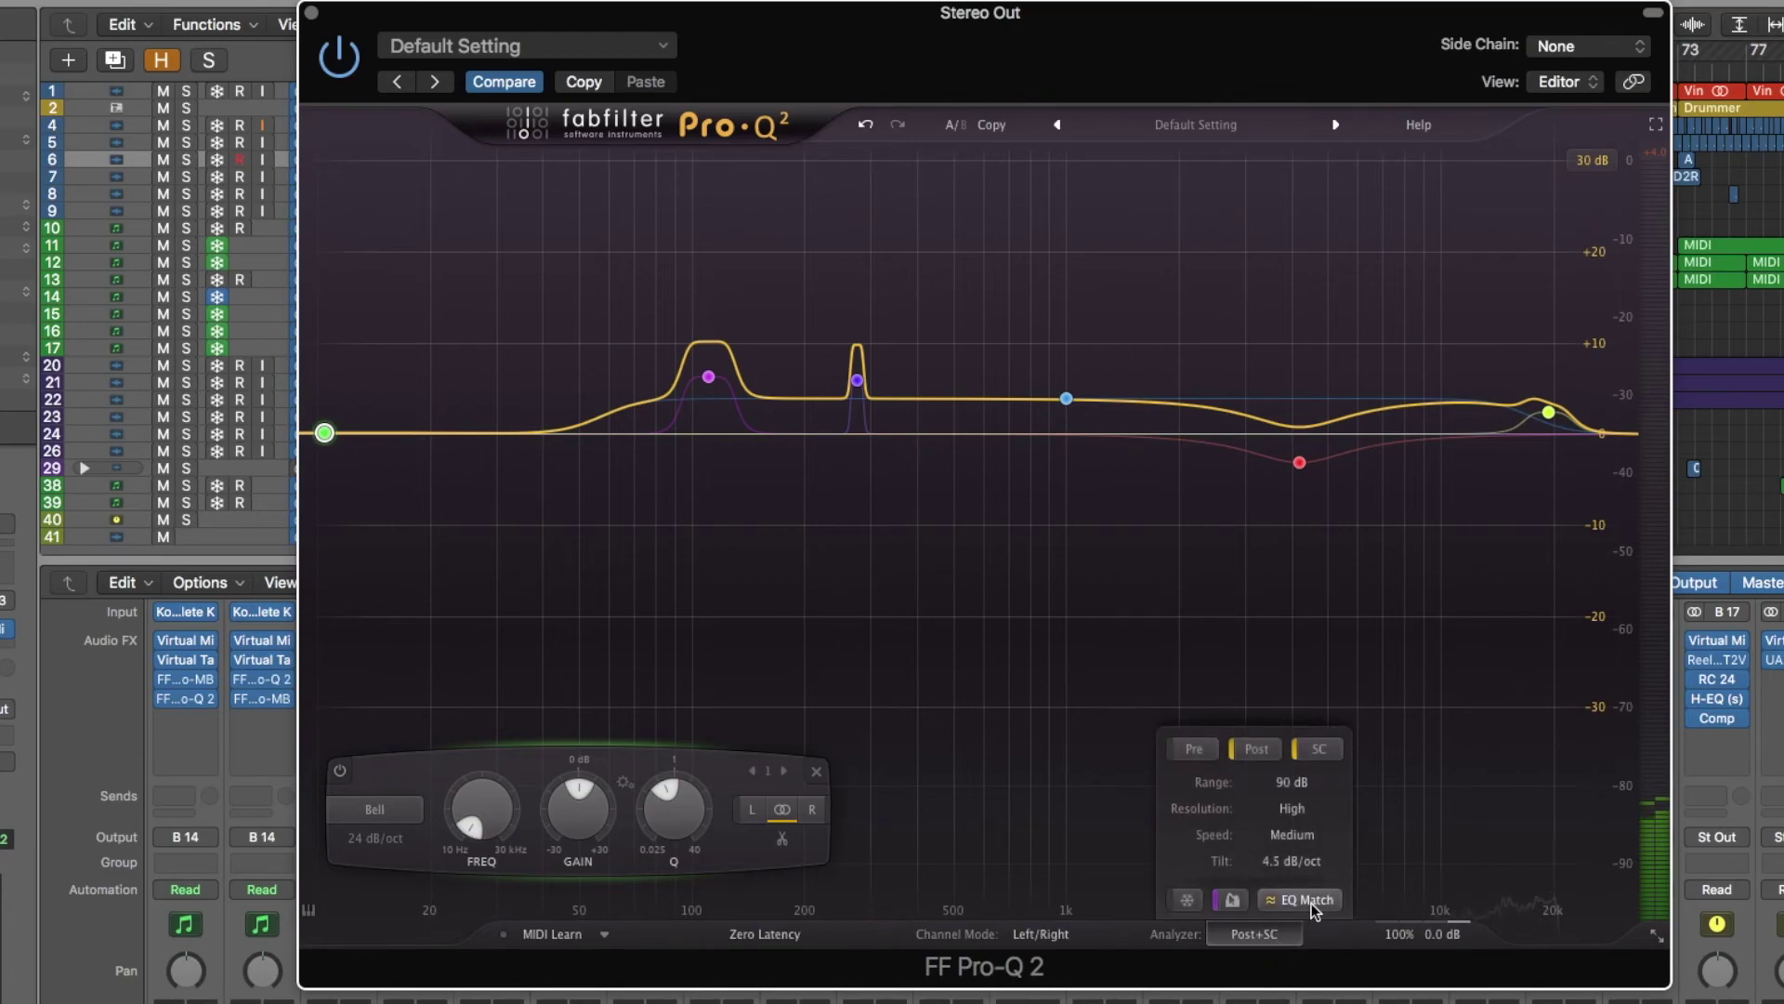
pyautogui.click(1311, 899)
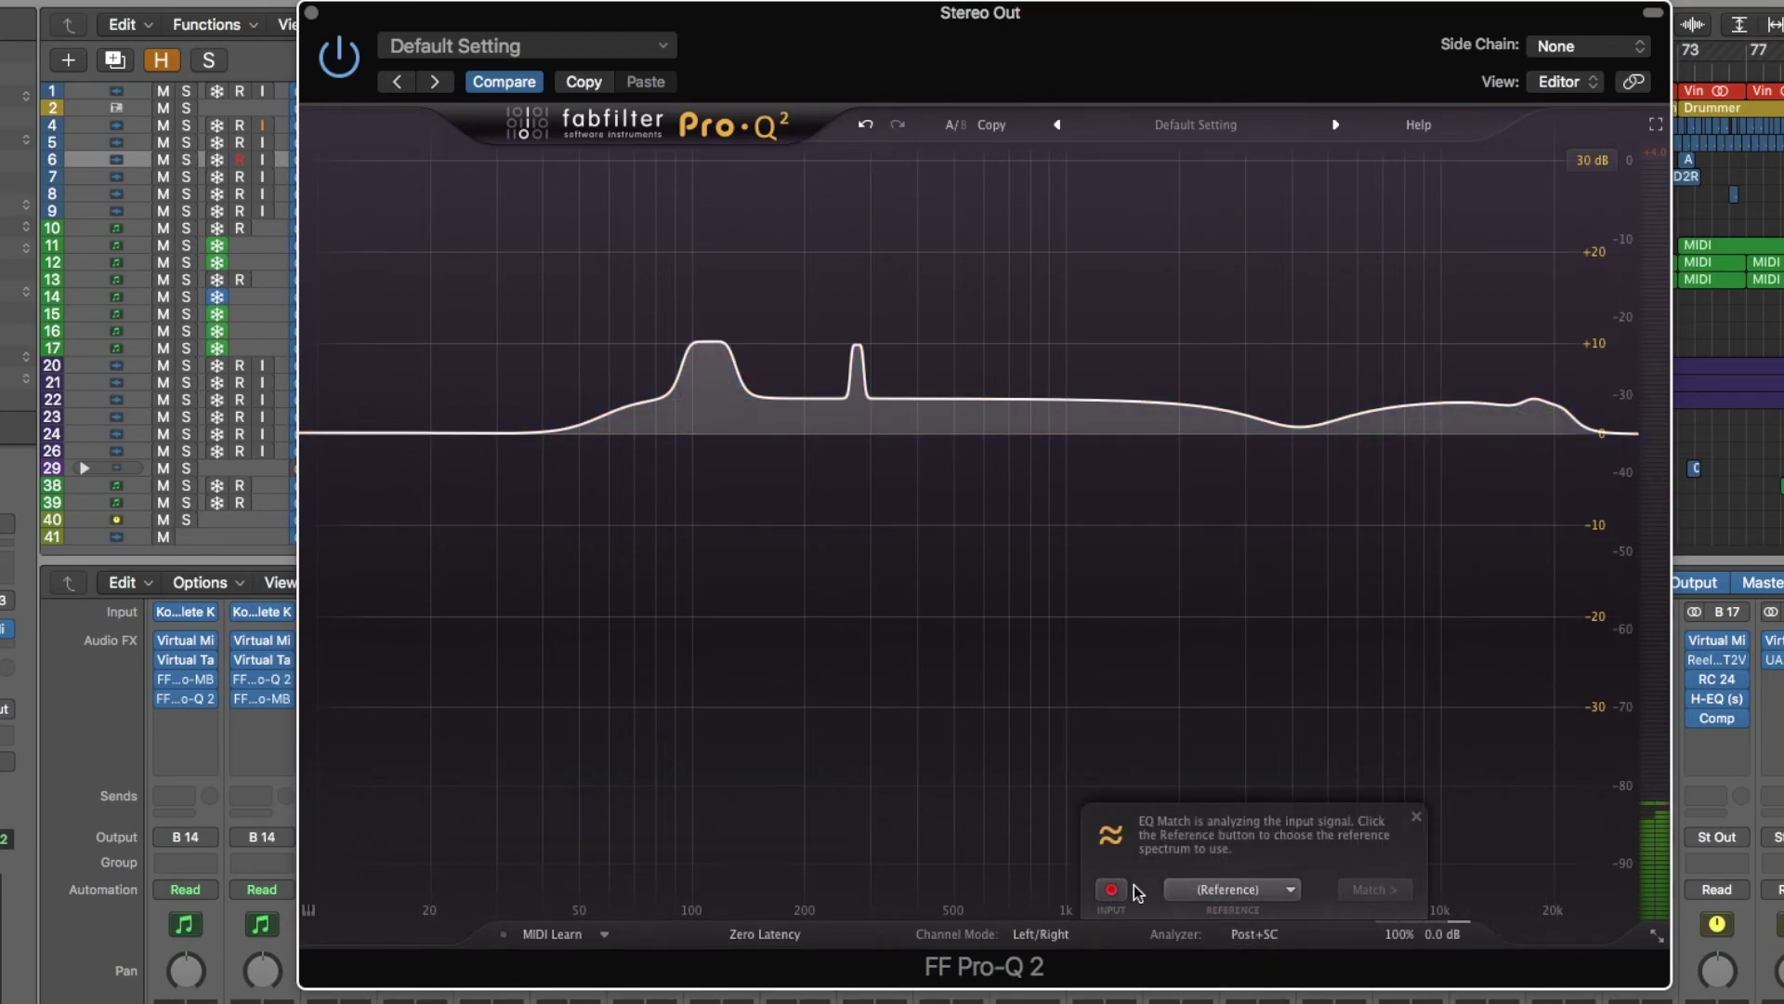
pyautogui.click(1219, 891)
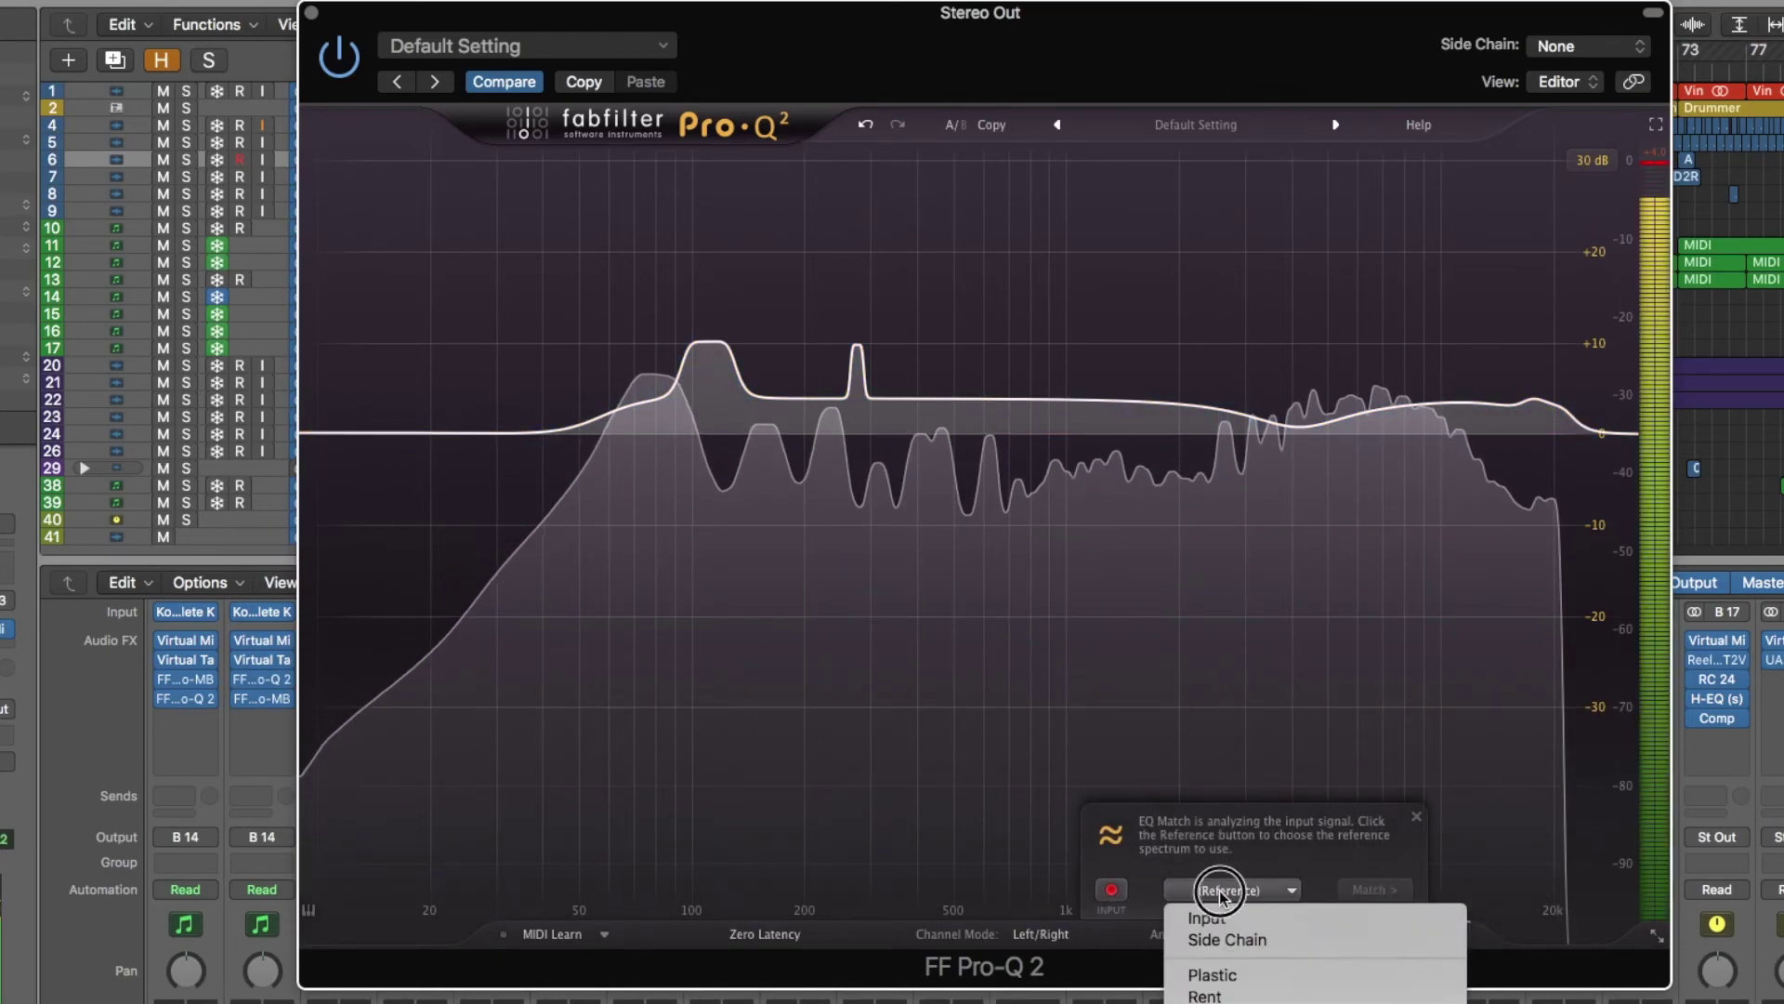
pyautogui.click(1251, 997)
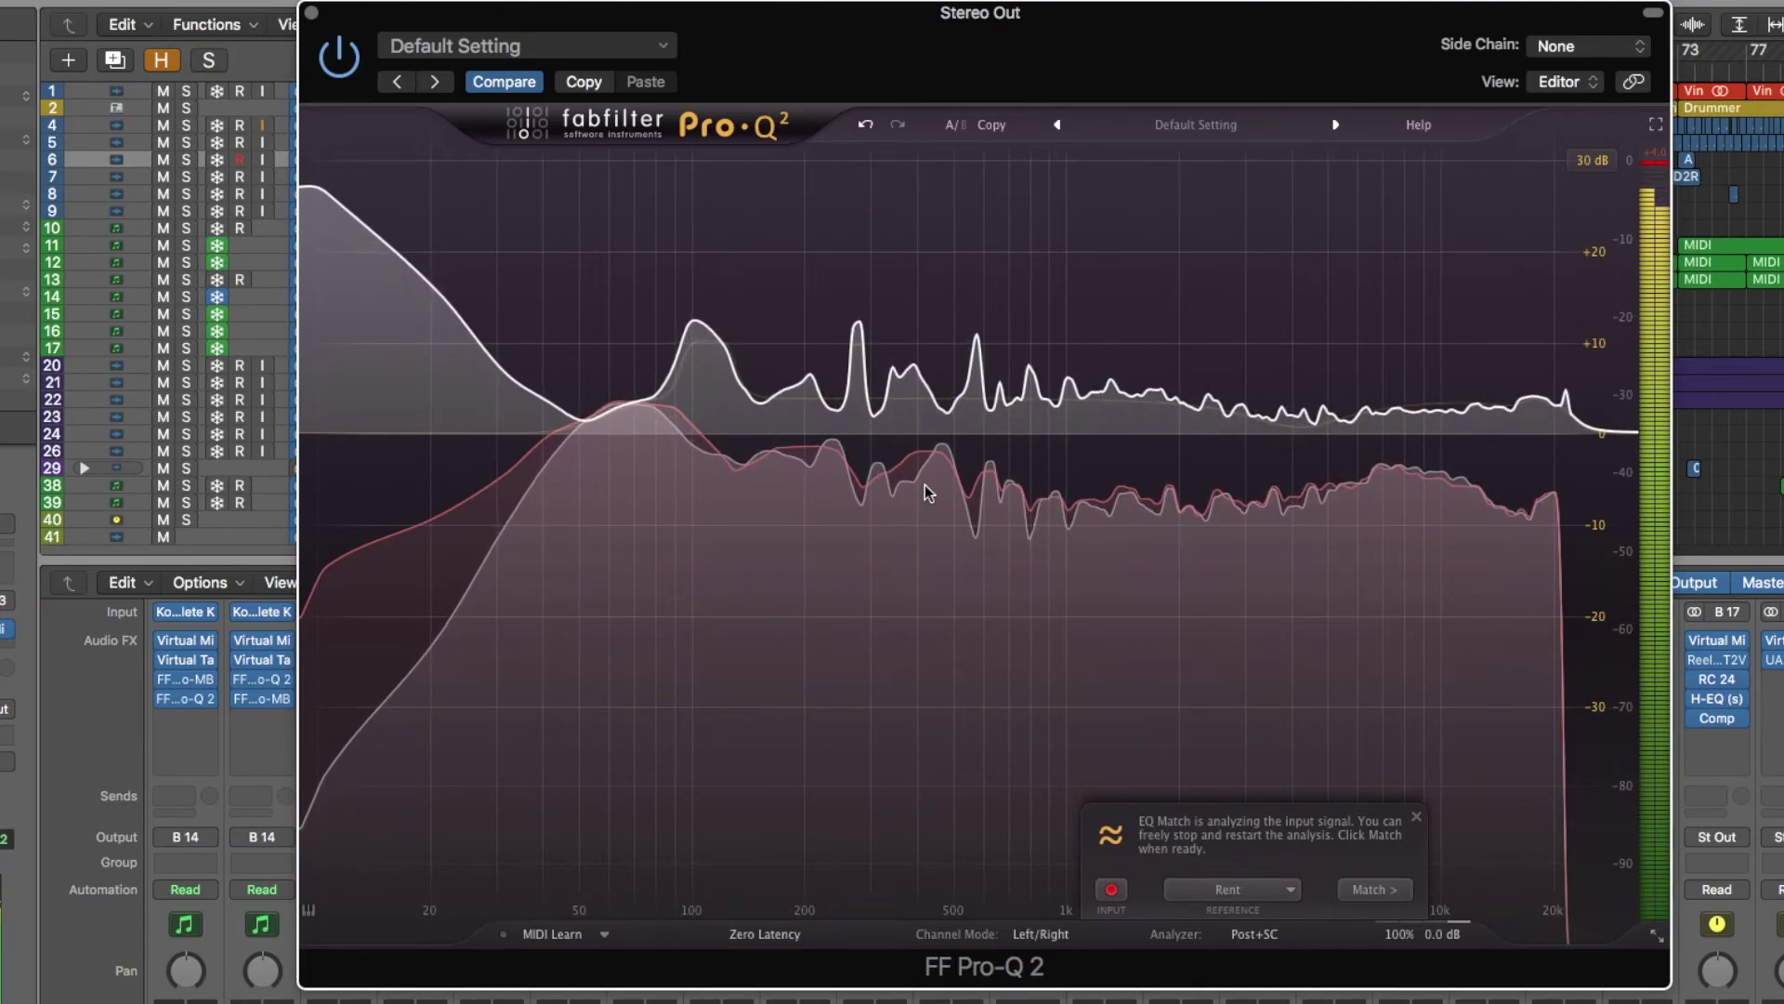
pyautogui.click(1368, 889)
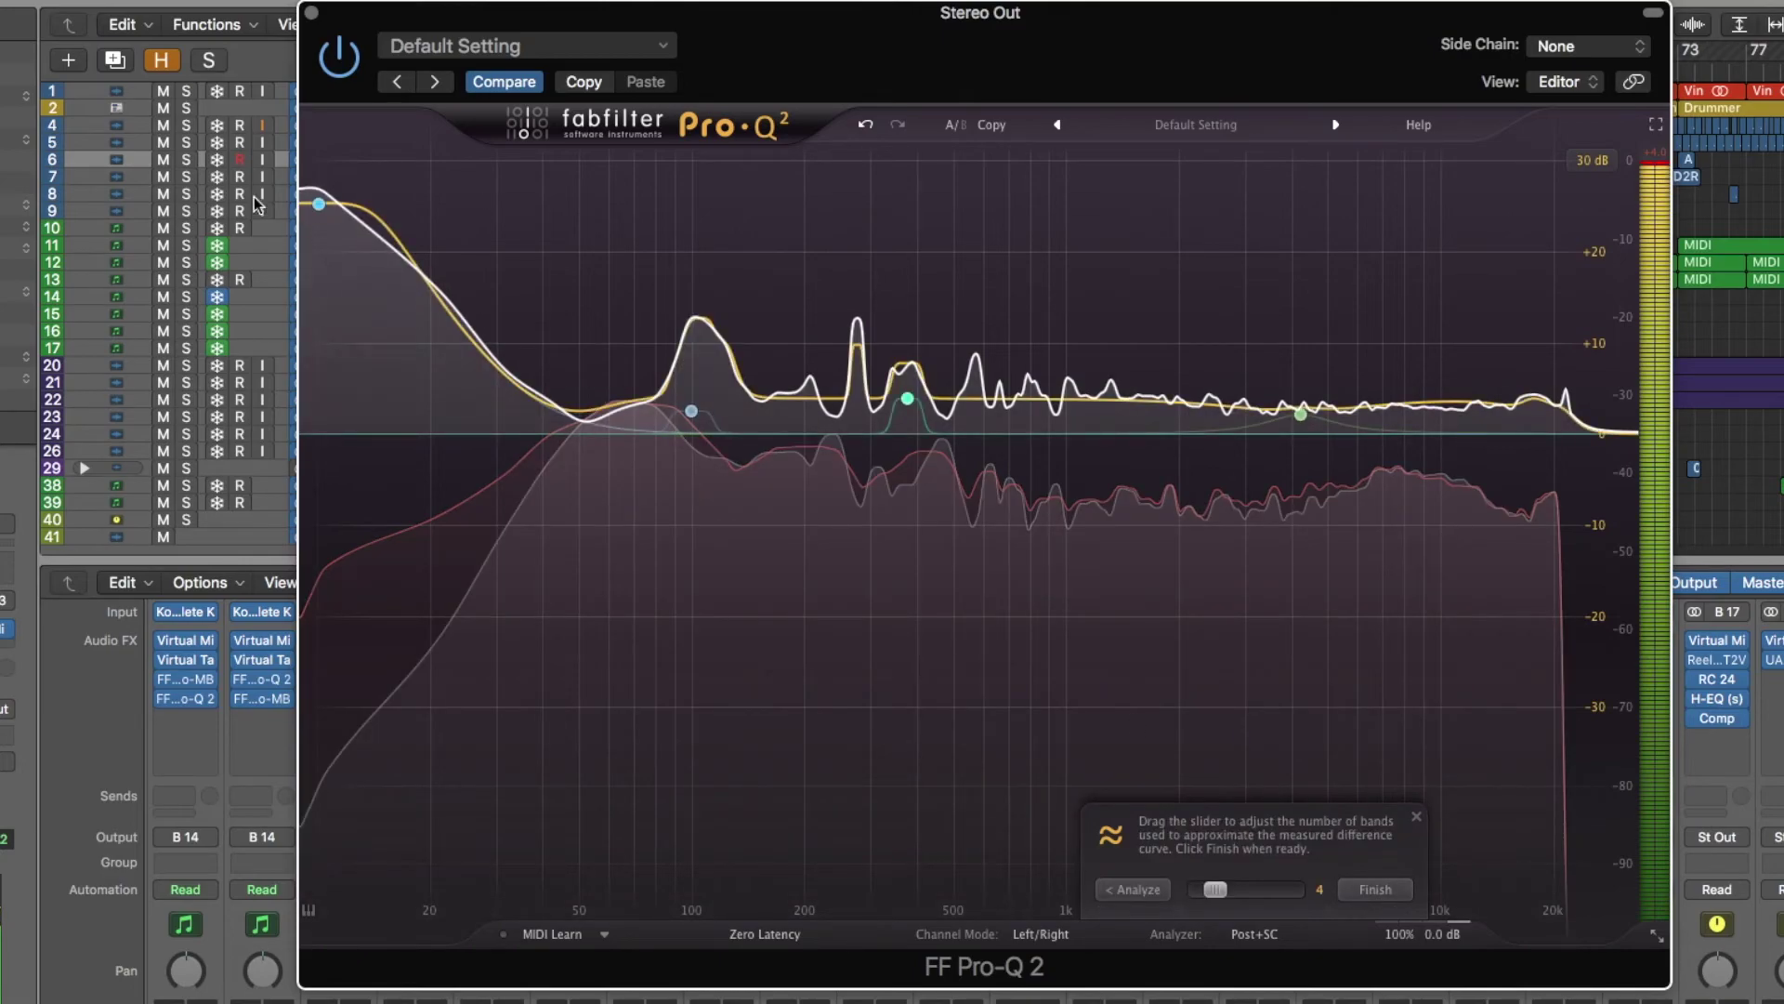
pyautogui.moveTo(320, 204); pyautogui.dragTo(320, 434)
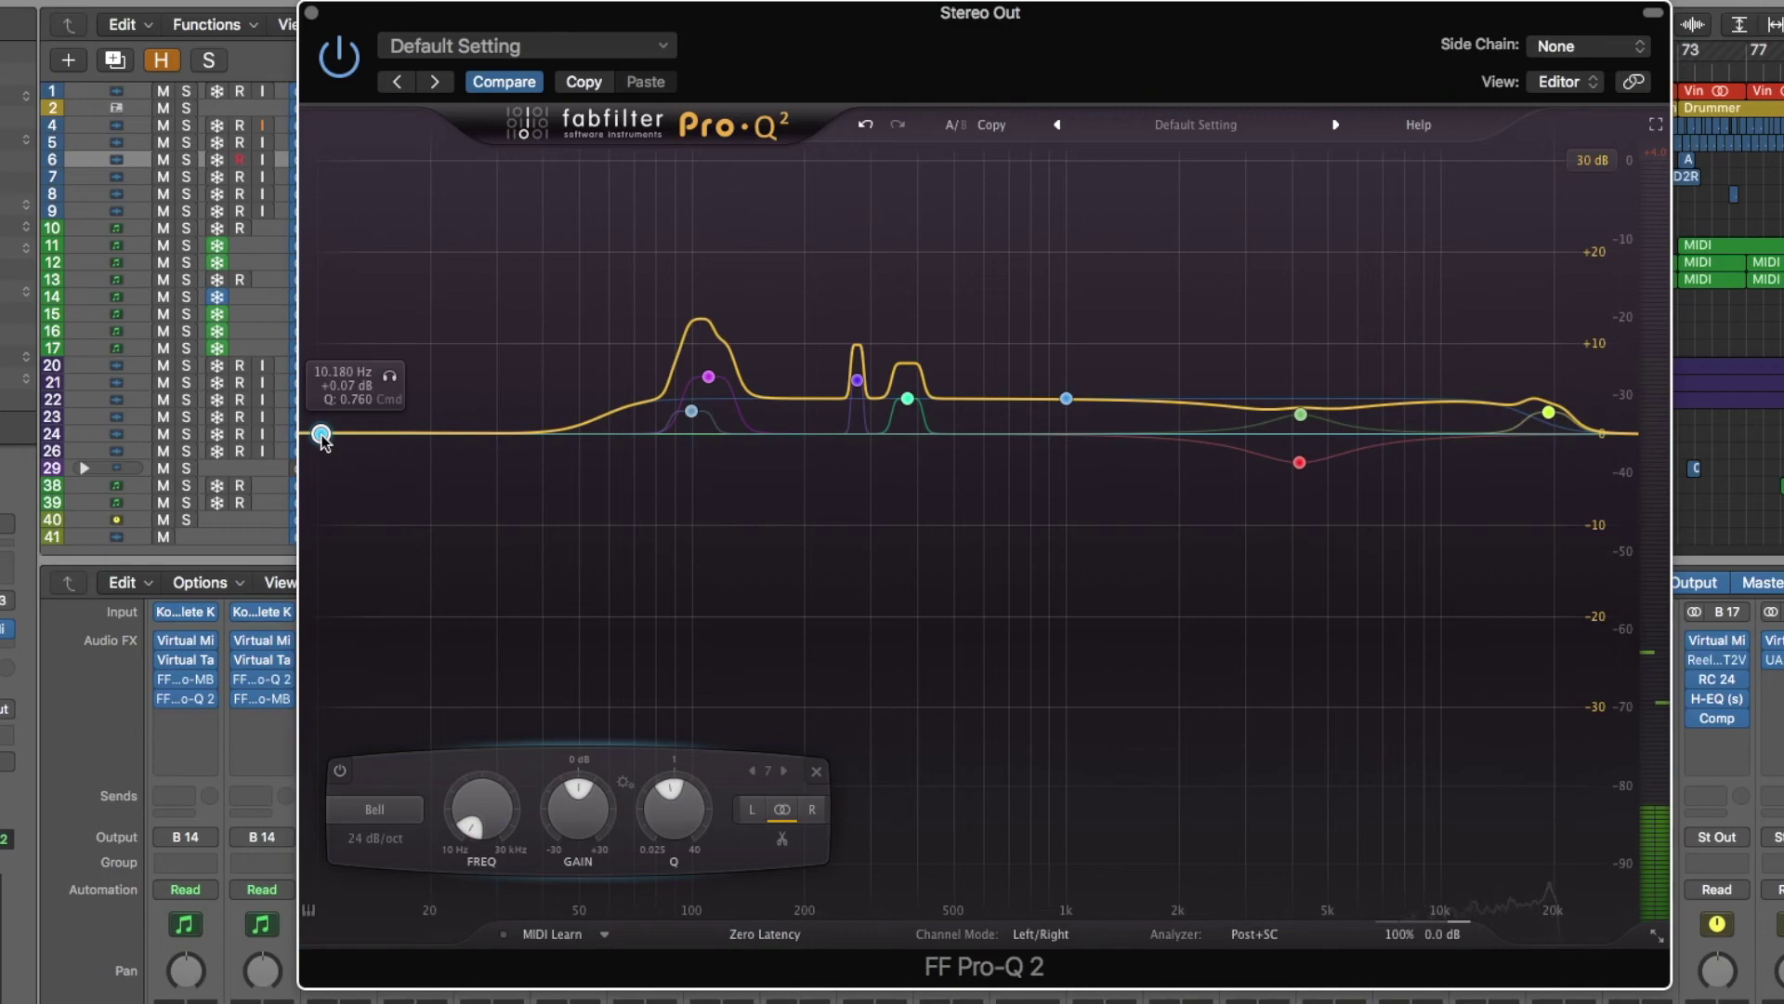
# Step: Slightly widen the sub-bass band's Q, then compare the matched EQ bypassed before stopping playback
pyautogui.moveTo(323, 441); pyautogui.dragTo(324, 439)
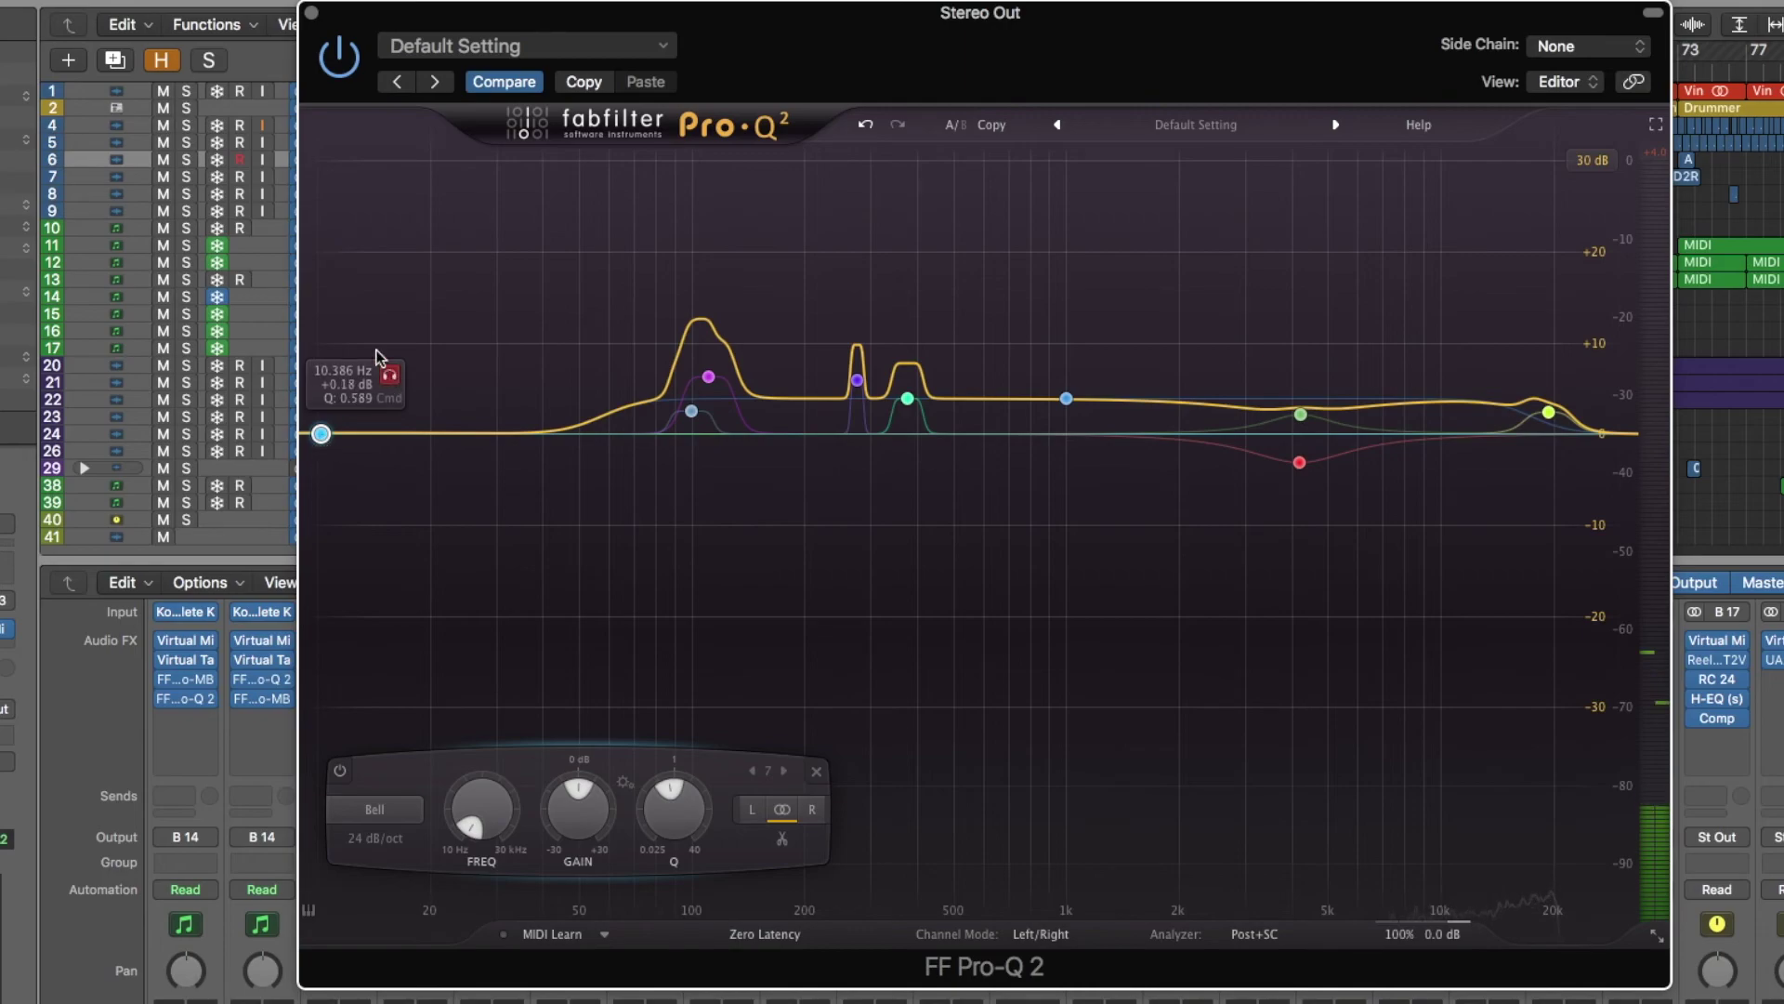
pyautogui.click(346, 68)
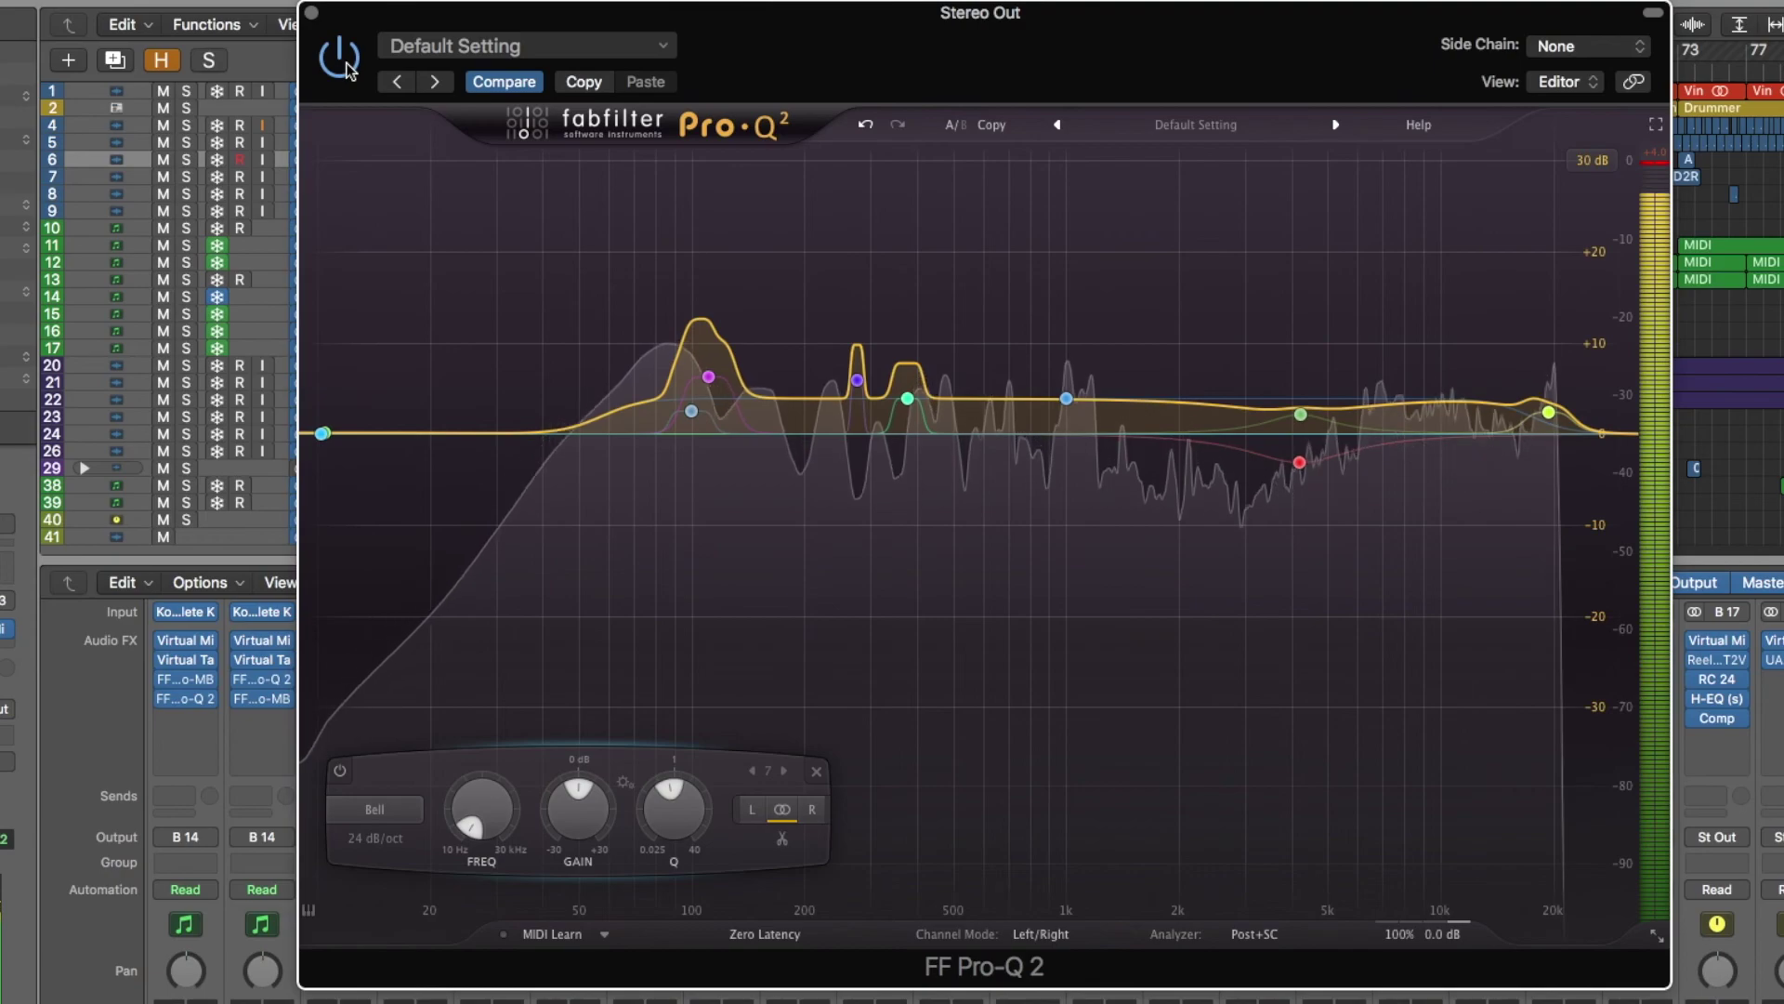
pyautogui.press('space')
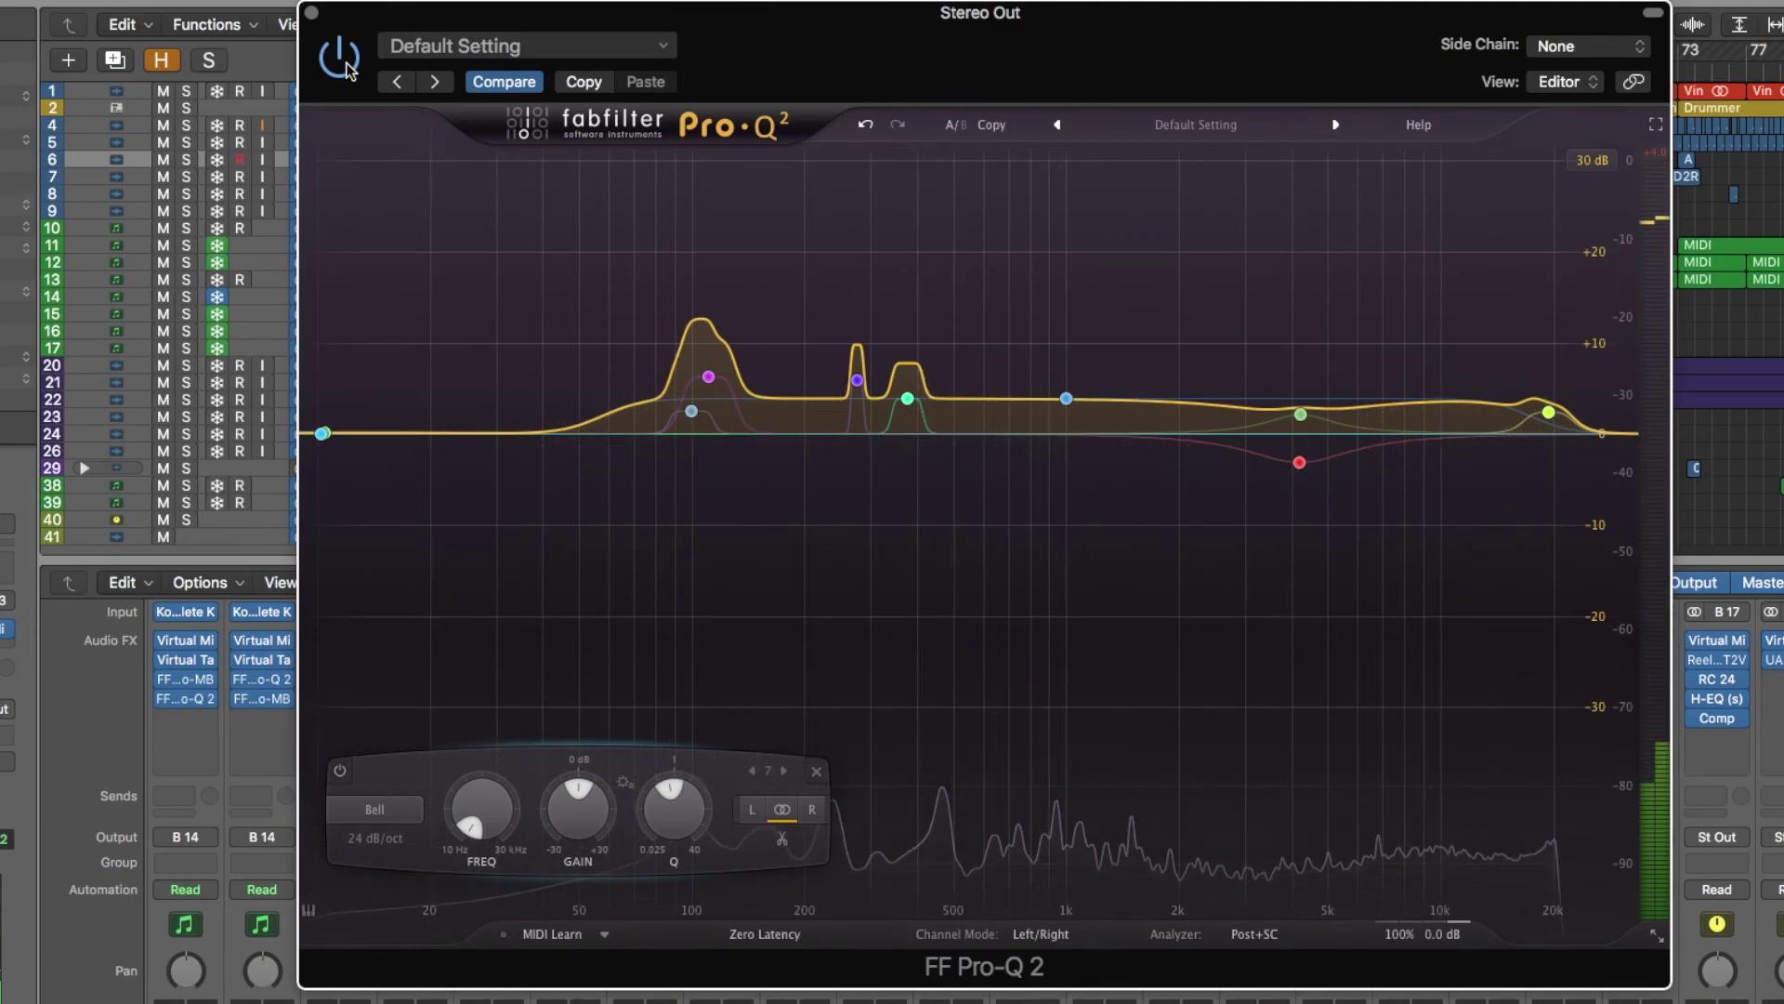